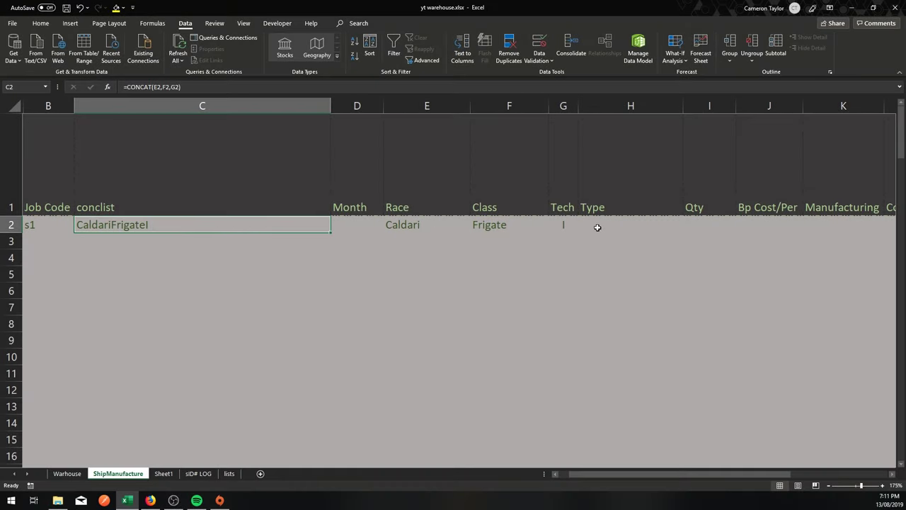
Review the Type choices offered for row 2 with the Caldari, Frigate and Tech I combination
{"action": "left_click", "coordinate": [597, 227]}
{"action": "left_click", "coordinate": [687, 228]}
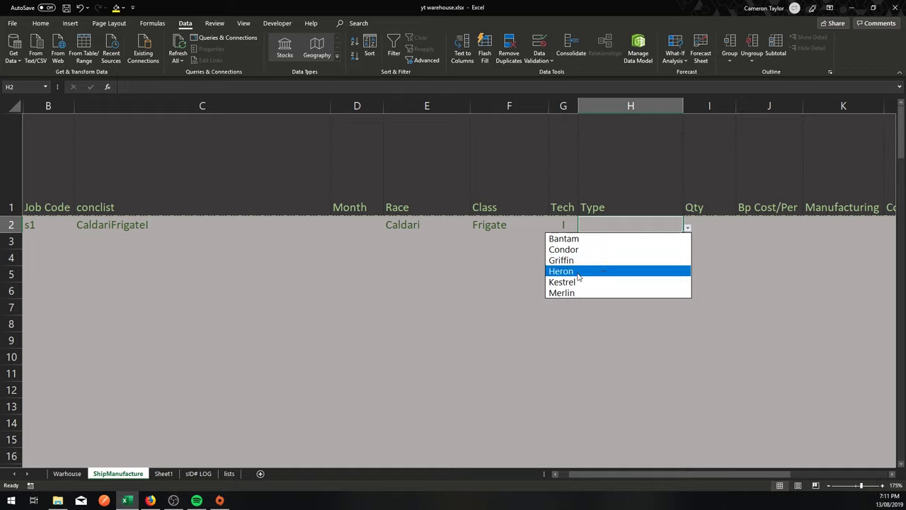
{"action": "left_click", "coordinate": [359, 266]}
Switch the Race in row 2 to Gallente and check the Type choices offered for that row
{"action": "left_click", "coordinate": [412, 226]}
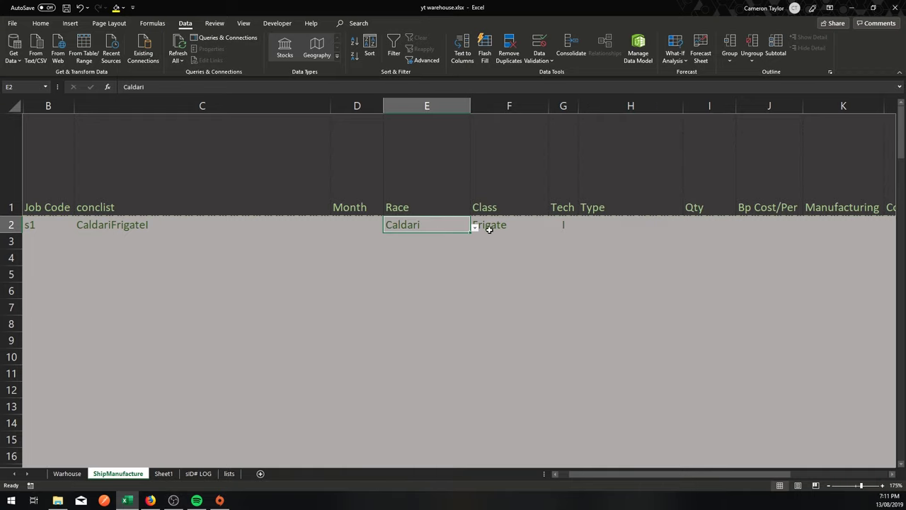
{"action": "left_click", "coordinate": [474, 227]}
{"action": "left_click", "coordinate": [398, 256]}
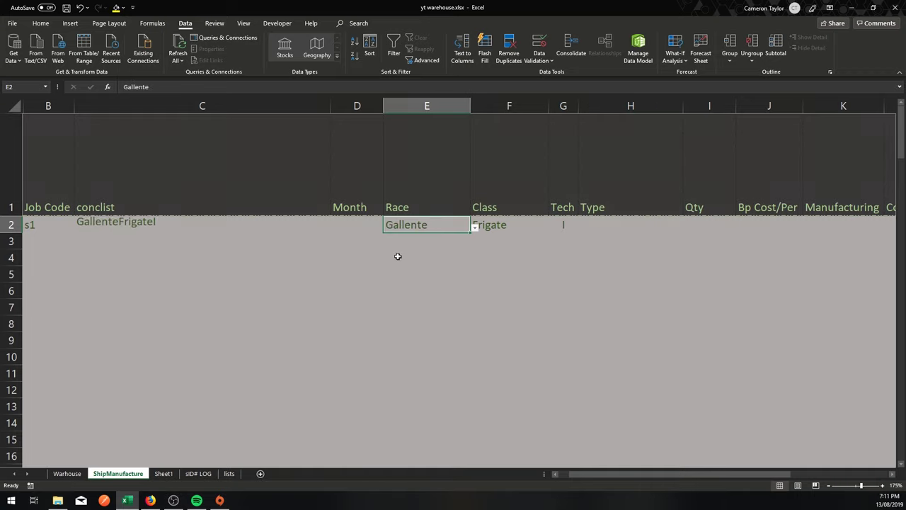
{"action": "left_click", "coordinate": [587, 257]}
{"action": "left_click", "coordinate": [658, 225]}
{"action": "left_click", "coordinate": [688, 228]}
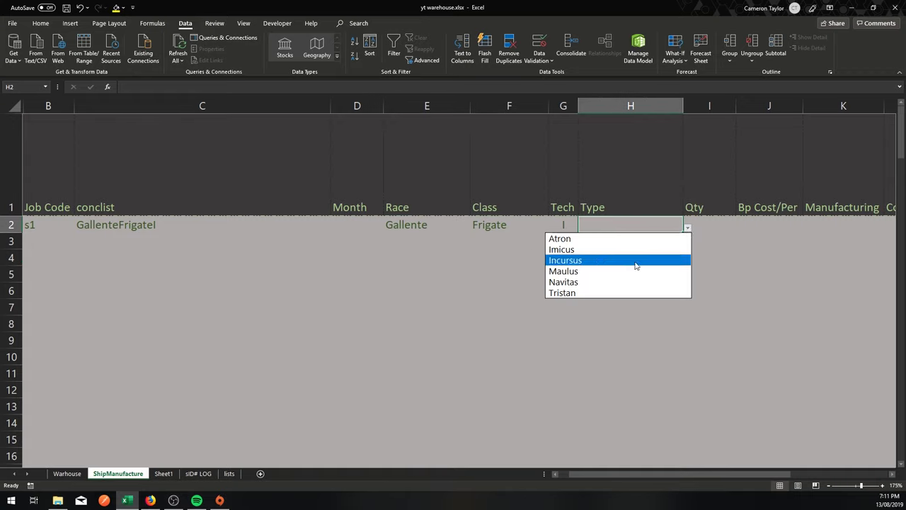
{"action": "key", "text": "Escape"}
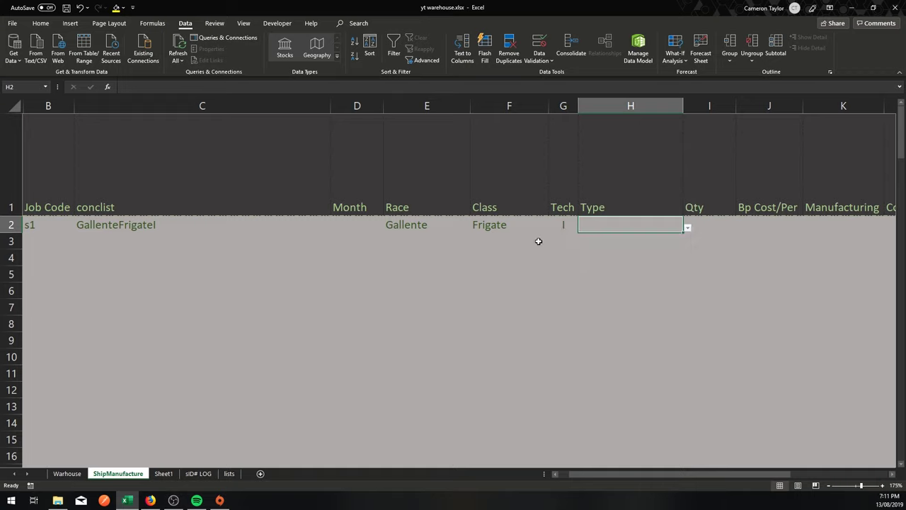
Switch the Tech level in row 2 to II and open that row's Type choices
{"action": "left_click", "coordinate": [559, 224]}
{"action": "left_click", "coordinate": [582, 227]}
{"action": "left_click", "coordinate": [550, 248]}
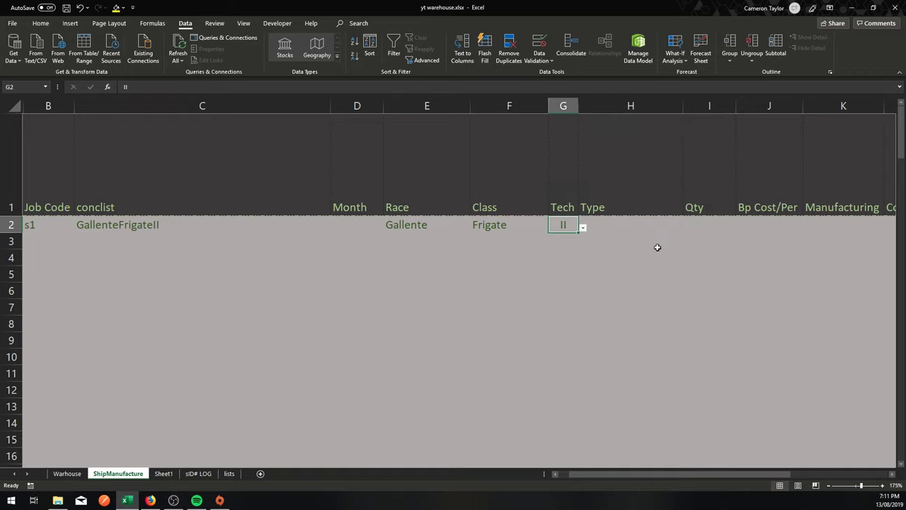
{"action": "left_click", "coordinate": [623, 225]}
{"action": "left_click", "coordinate": [688, 230]}
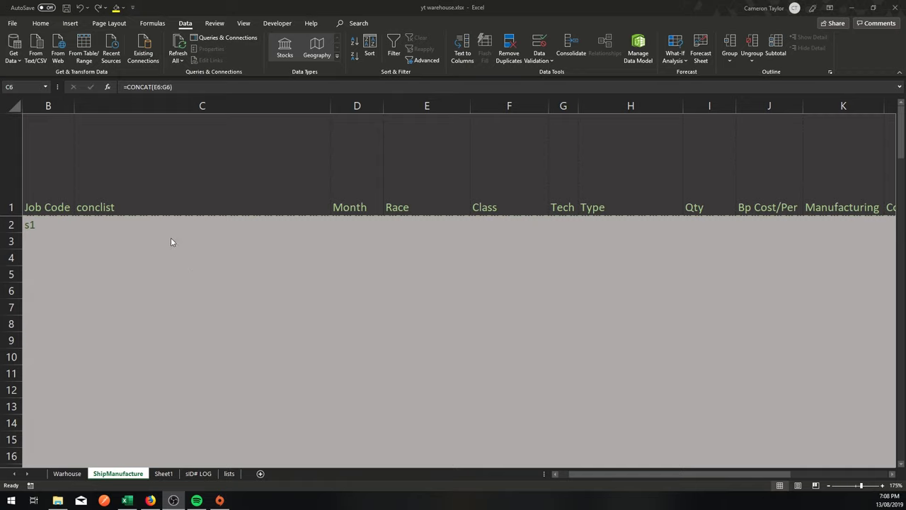
Set the Race in row 2 to Caldari
{"action": "left_click", "coordinate": [145, 223]}
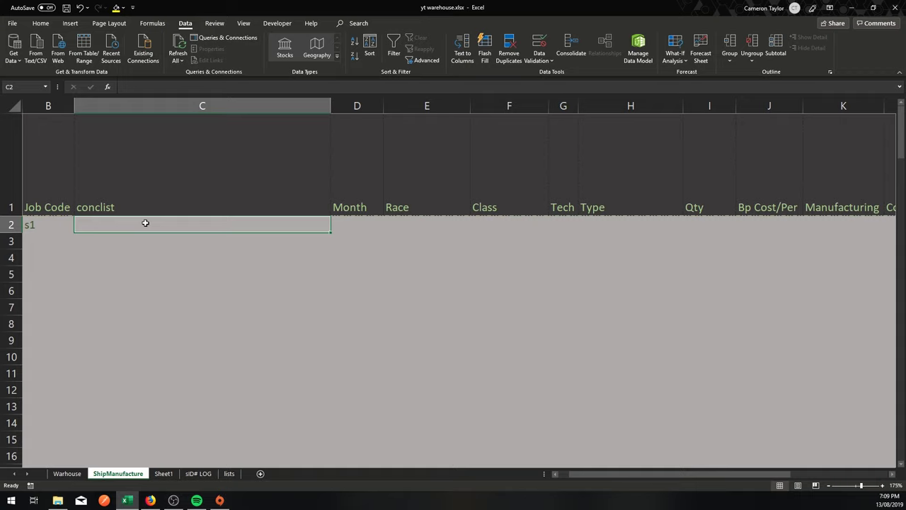
{"action": "left_click", "coordinate": [425, 225]}
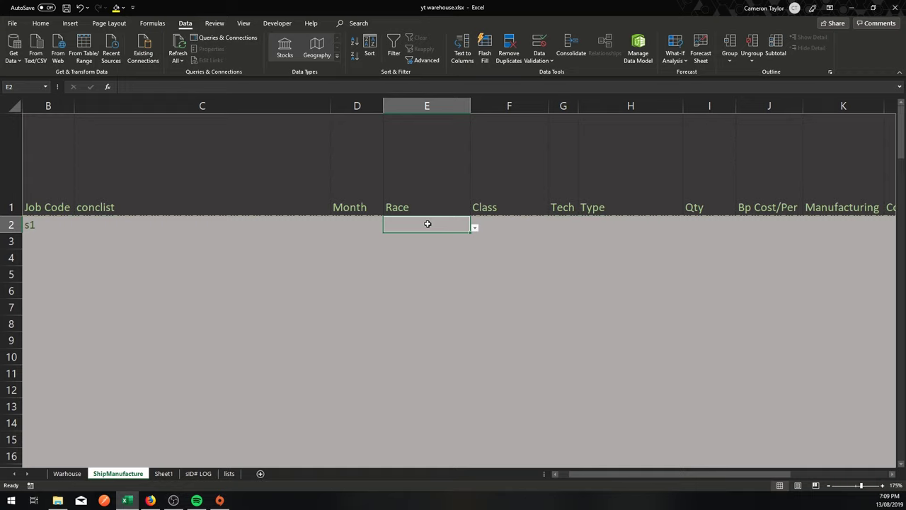
{"action": "key", "text": "Right"}
{"action": "key", "text": "Right"}
{"action": "key", "text": "Left"}
{"action": "key", "text": "Left"}
{"action": "key", "text": "alt+Down"}
{"action": "key", "text": "Down"}
{"action": "key", "text": "Return"}
Set the Class in row 2 to Frigate and its Tech level to I
{"action": "key", "text": "Right"}
{"action": "key", "text": "alt+Down"}
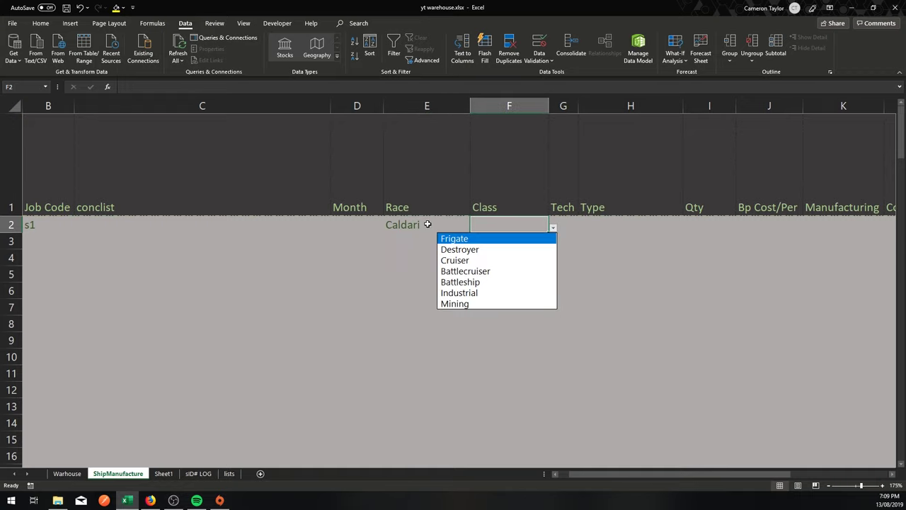
{"action": "key", "text": "Return"}
{"action": "key", "text": "Right"}
{"action": "key", "text": "alt+Down"}
{"action": "key", "text": "Down"}
{"action": "key", "text": "Return"}
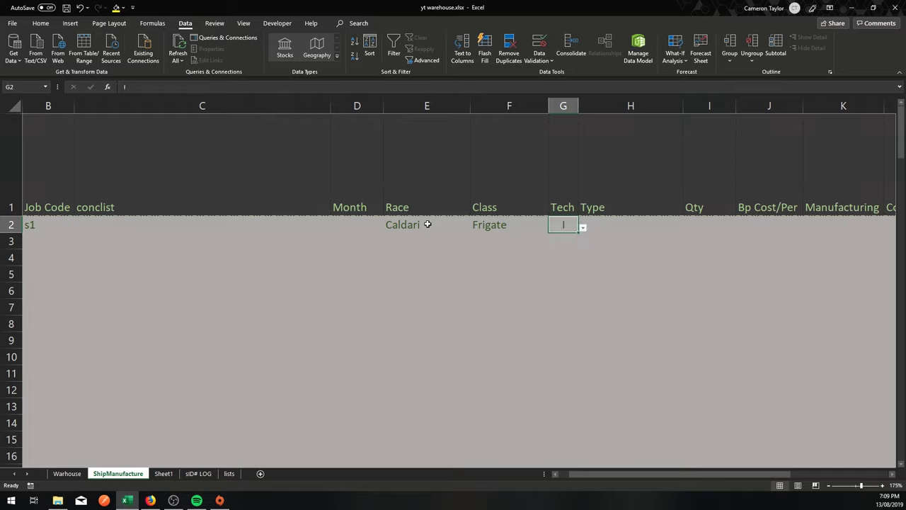
{"action": "key", "text": "Right"}
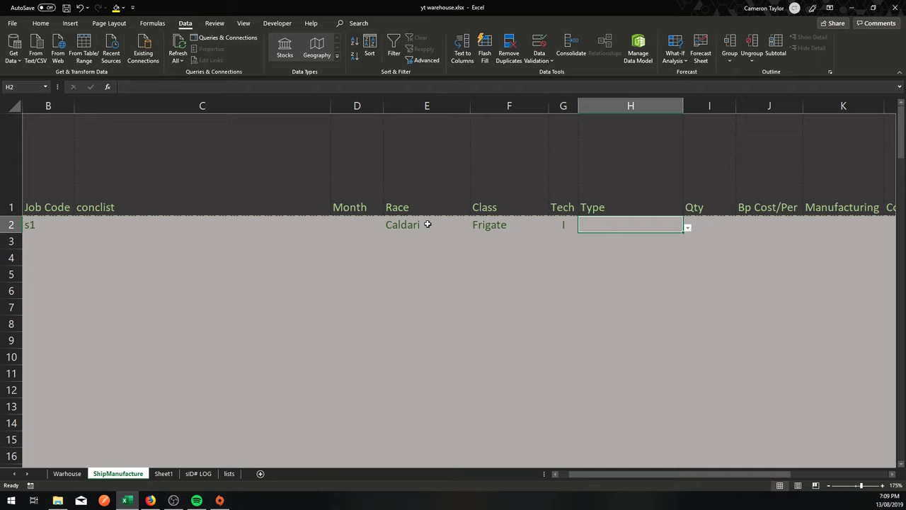
{"action": "key", "text": "Left"}
{"action": "key", "text": "Left"}
{"action": "key", "text": "Left"}
{"action": "key", "text": "Left"}
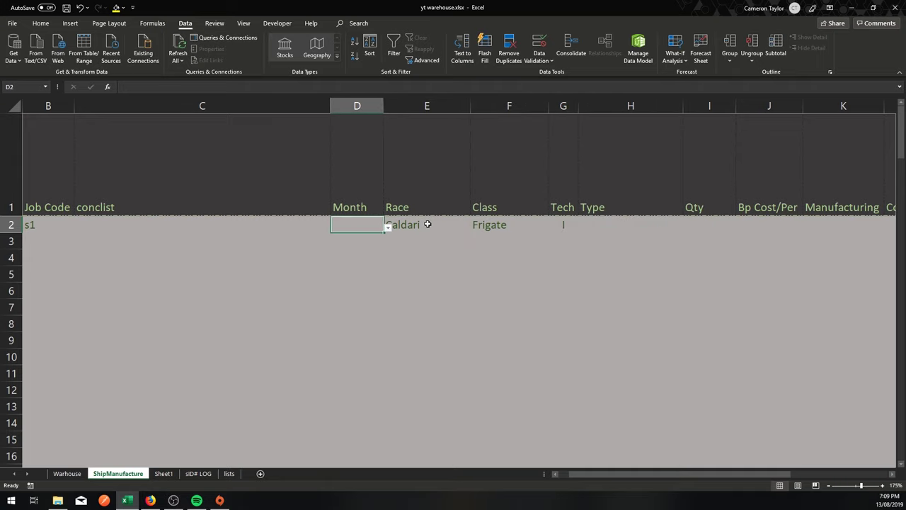
{"action": "key", "text": "Right"}
{"action": "key", "text": "Right"}
{"action": "key", "text": "Right"}
{"action": "key", "text": "Right"}
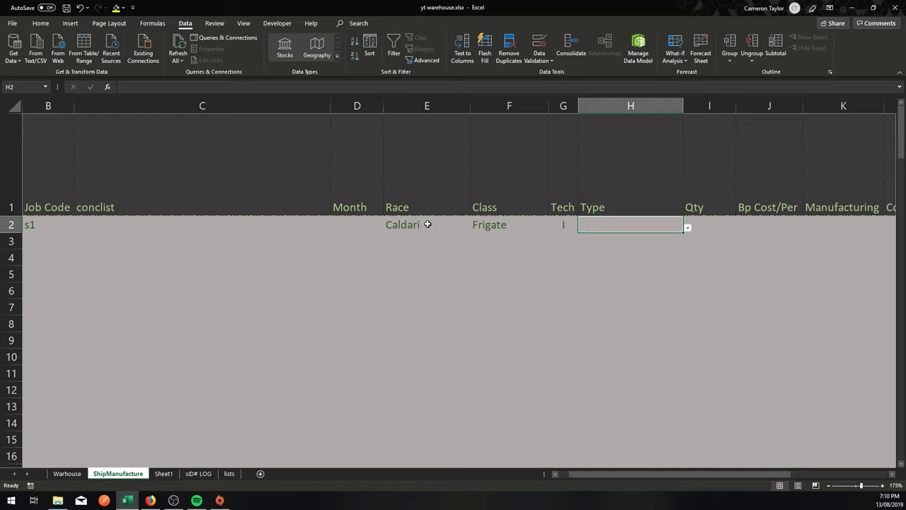
Enter the formula =CONCAT(E2,F2,G2) in conclist cell C2 to join the row's Race, Class and Tech values
{"action": "key", "text": "Left"}
{"action": "key", "text": "Left"}
{"action": "key", "text": "Left"}
{"action": "key", "text": "Left"}
{"action": "key", "text": "Left"}
{"action": "key", "text": "Left"}
{"action": "key", "text": "Right"}
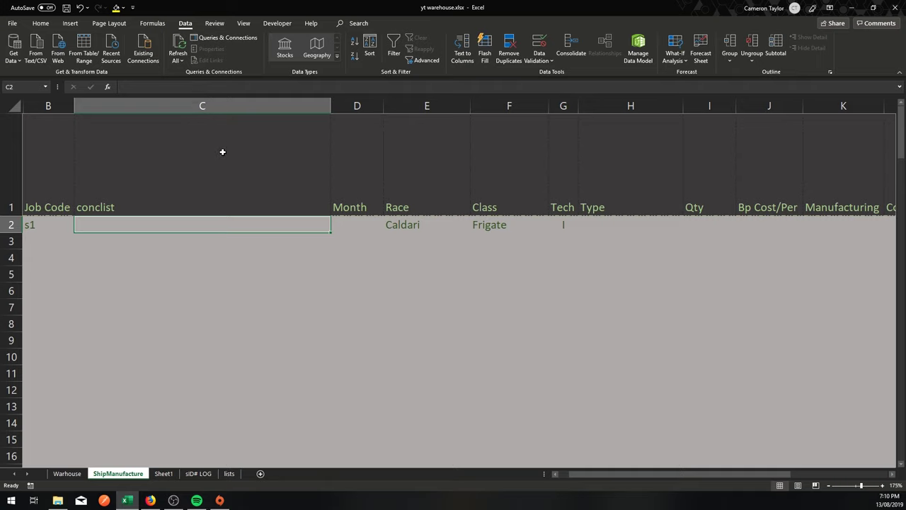
{"action": "left_click", "coordinate": [141, 87]}
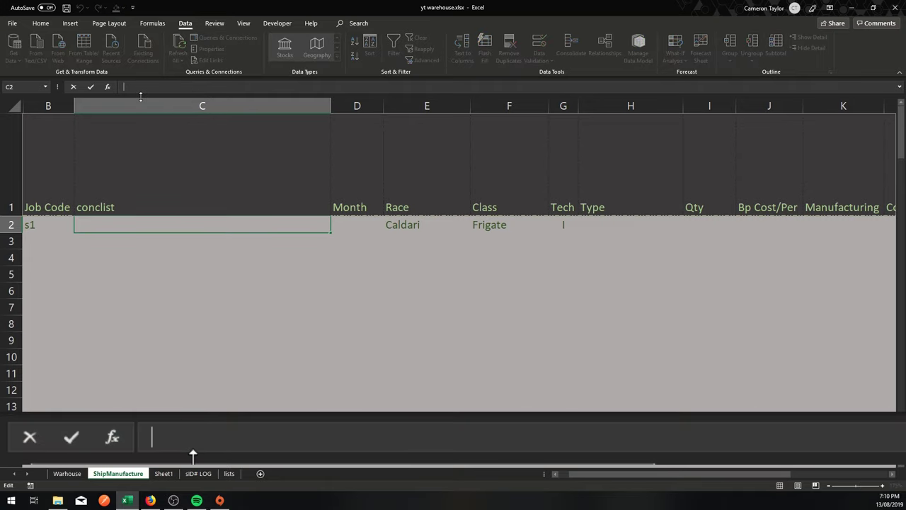
{"action": "type", "text": "=conca"}
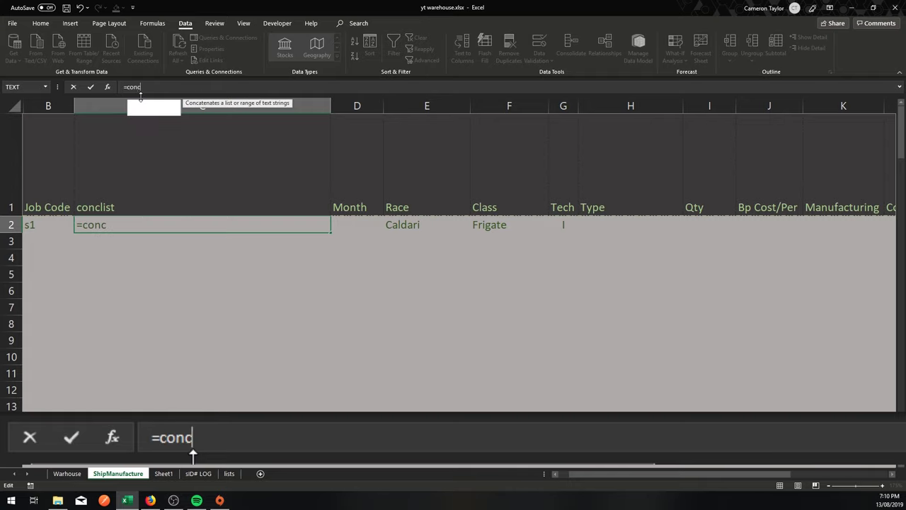
{"action": "key", "text": "Tab"}
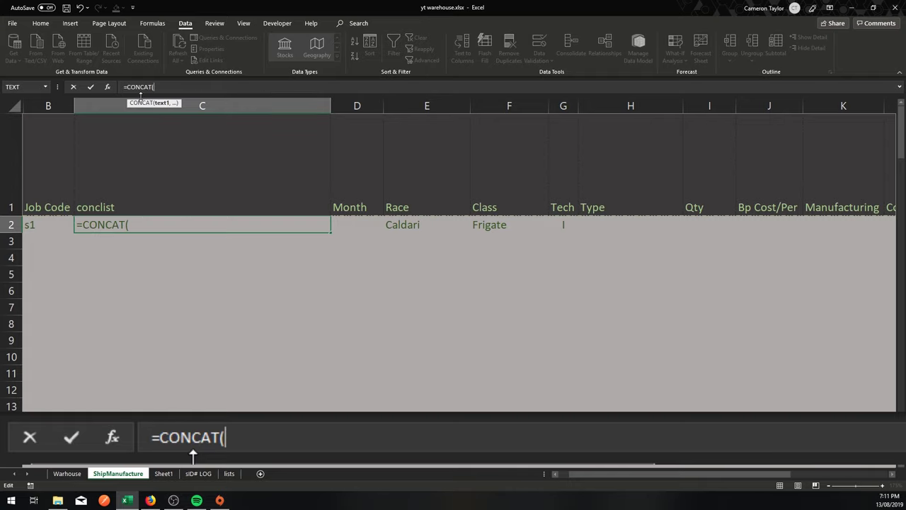
{"action": "left_click", "coordinate": [406, 221]}
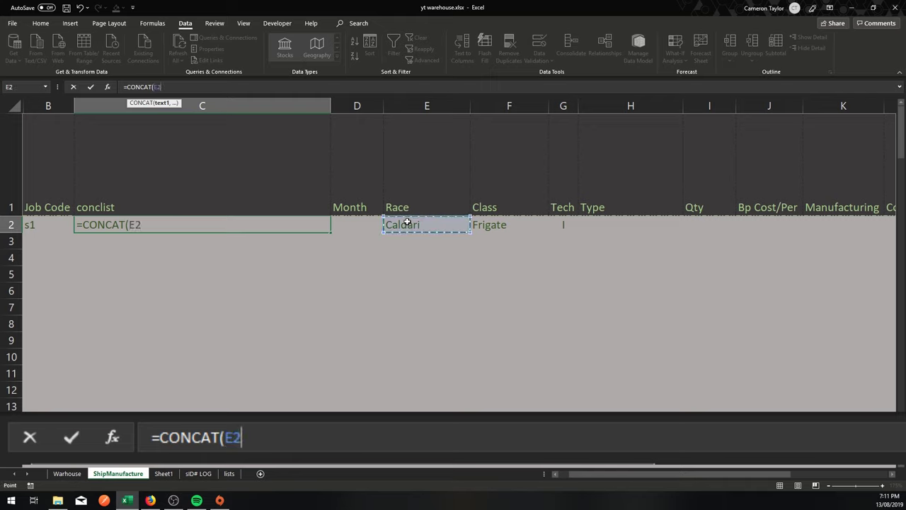
{"action": "type", "text": ","}
{"action": "left_click", "coordinate": [495, 225]}
{"action": "type", "text": ","}
{"action": "left_click", "coordinate": [566, 226]}
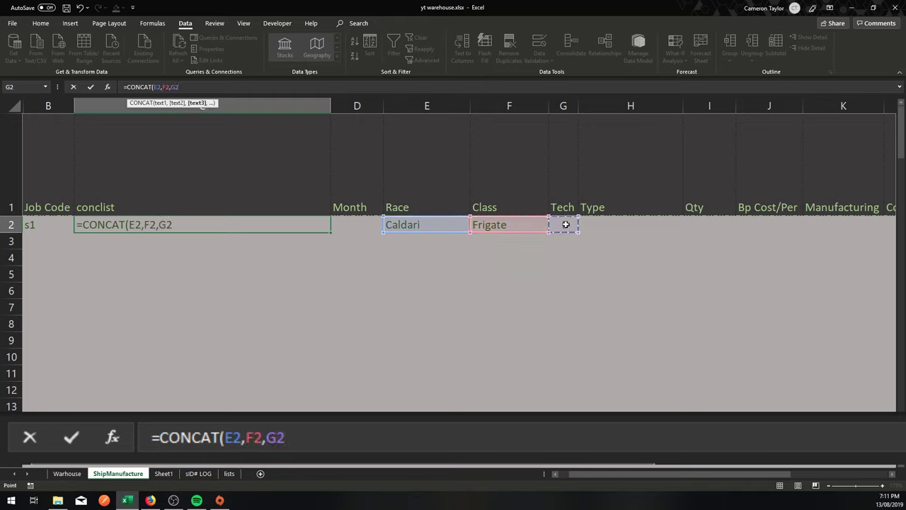
{"action": "key", "text": "Return"}
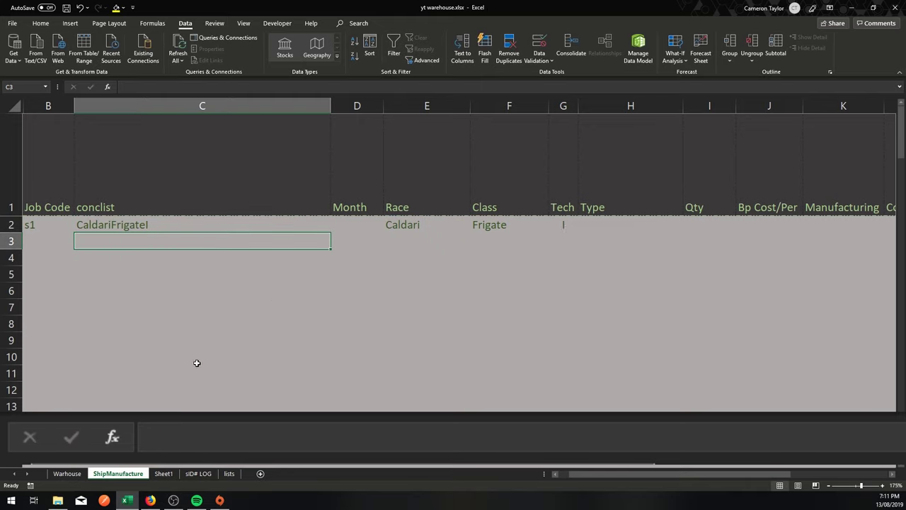
Inspect the conclist cell C2 and the Type choices offered in row 2
{"action": "left_click", "coordinate": [197, 358]}
{"action": "left_click", "coordinate": [158, 226]}
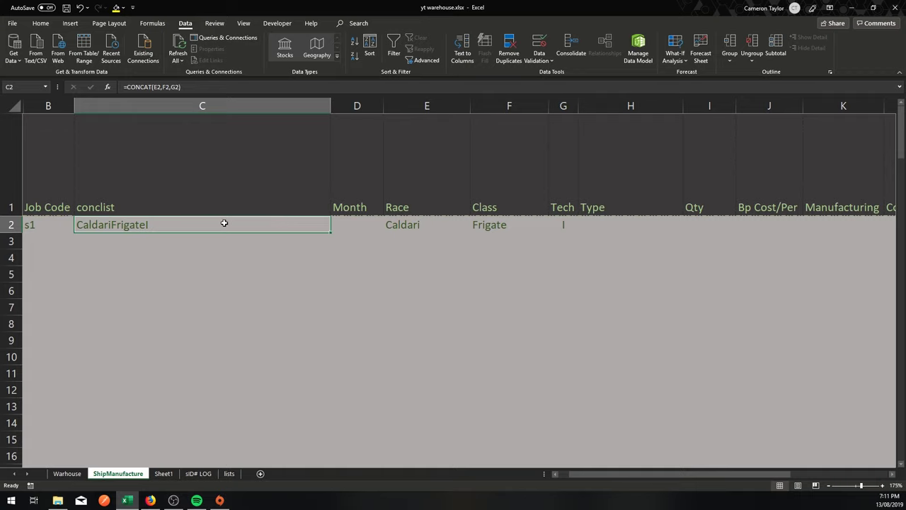
{"action": "left_click", "coordinate": [597, 227]}
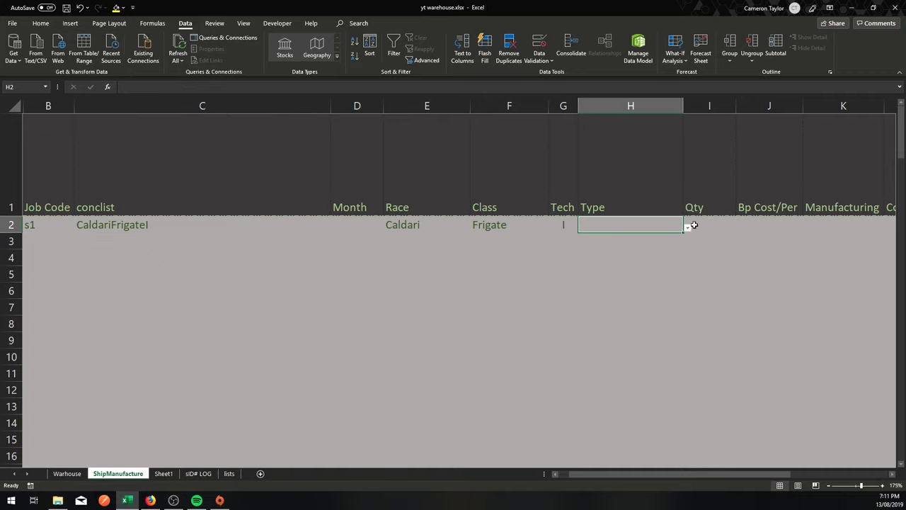
{"action": "left_click", "coordinate": [687, 227]}
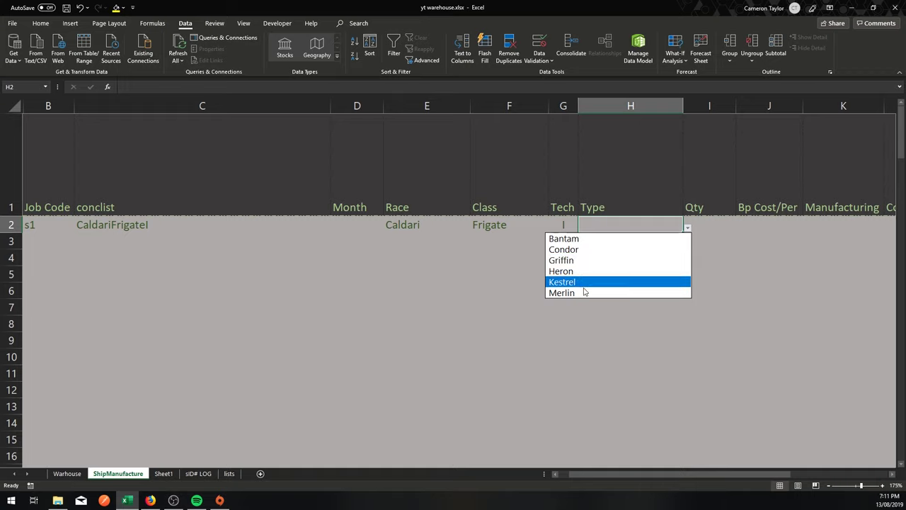
{"action": "left_click", "coordinate": [359, 265]}
Change the Race in row 2 to Gallente and review the Type choices offered for it
{"action": "left_click", "coordinate": [404, 226]}
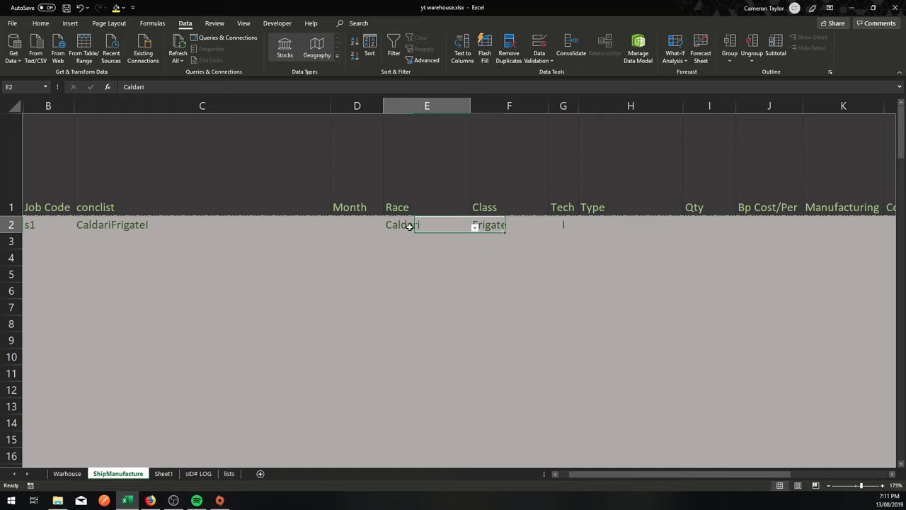
{"action": "left_click", "coordinate": [475, 227]}
{"action": "left_click", "coordinate": [401, 260]}
{"action": "left_click", "coordinate": [594, 257]}
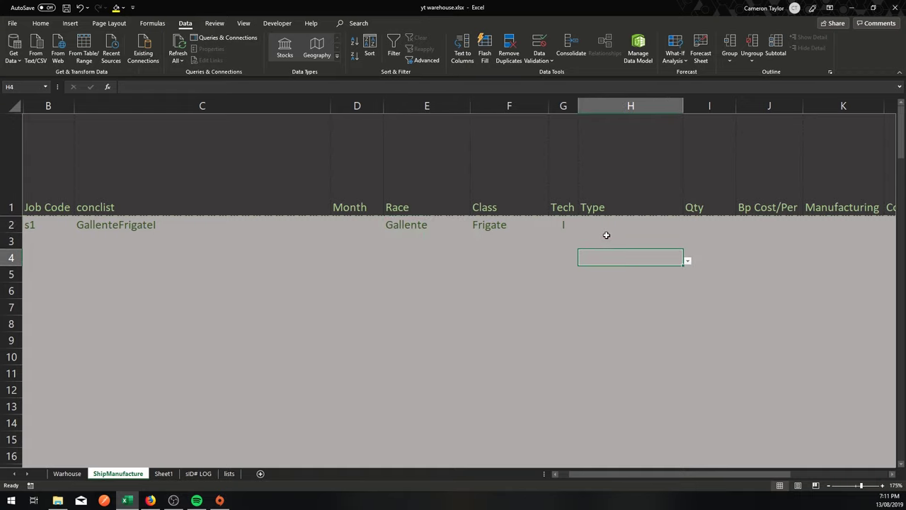
{"action": "left_click", "coordinate": [630, 225]}
{"action": "left_click", "coordinate": [686, 228]}
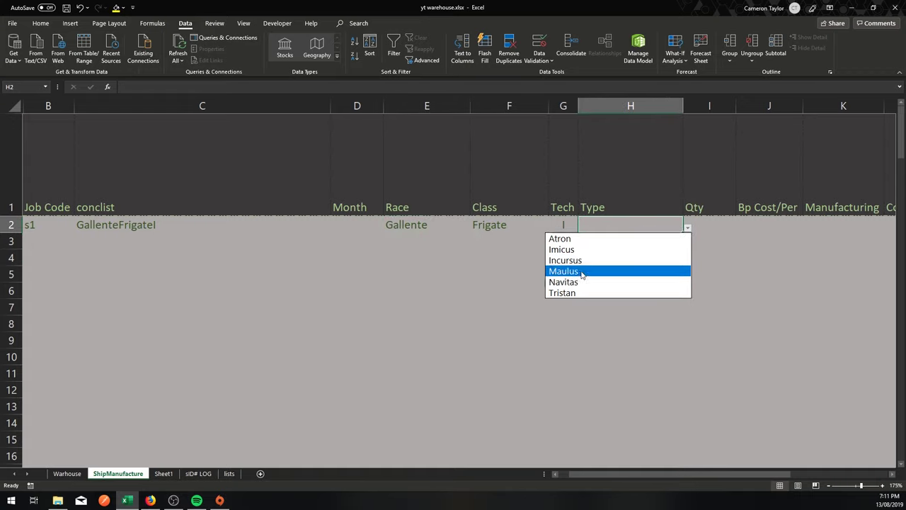
{"action": "key", "text": "Escape"}
Change the Tech level in row 2 to II and review that row's Type choices
{"action": "left_click", "coordinate": [566, 225]}
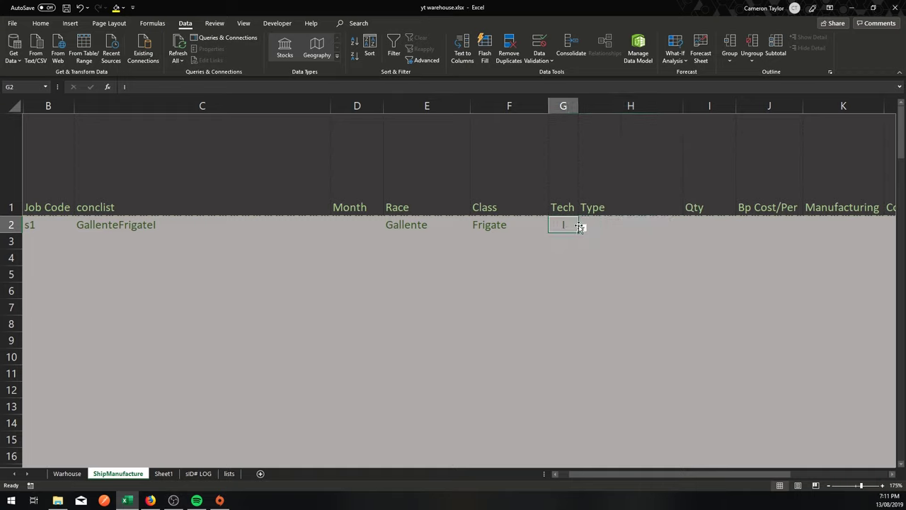
{"action": "left_click", "coordinate": [579, 226]}
{"action": "left_click", "coordinate": [560, 247]}
{"action": "left_click", "coordinate": [666, 244]}
{"action": "left_click", "coordinate": [622, 226]}
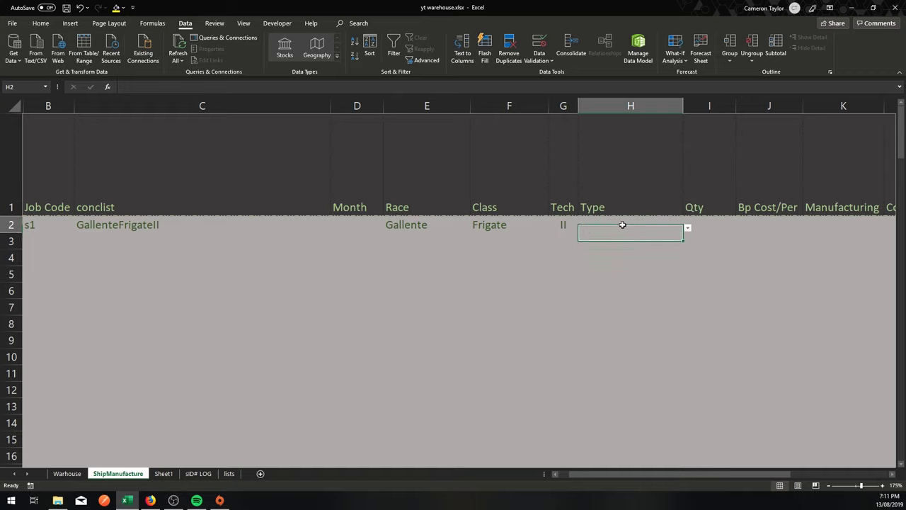
{"action": "left_click", "coordinate": [688, 228]}
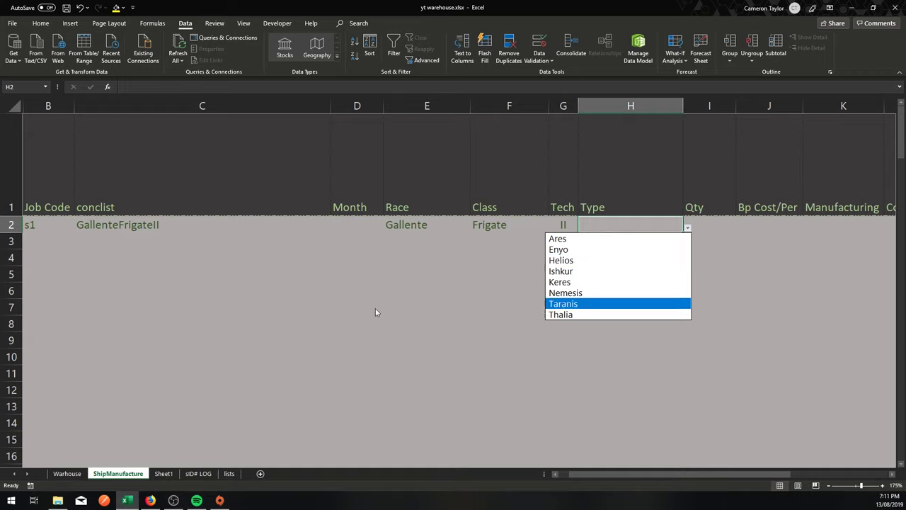
{"action": "key", "text": "Escape"}
Examine the CONCAT formula in C2 and the Race choices available in row 2
{"action": "left_click", "coordinate": [140, 226]}
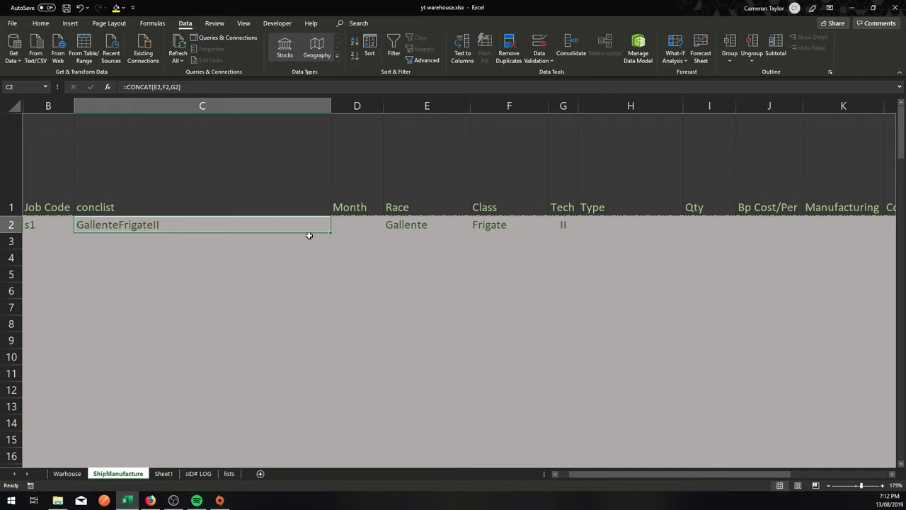
{"action": "left_click", "coordinate": [427, 223]}
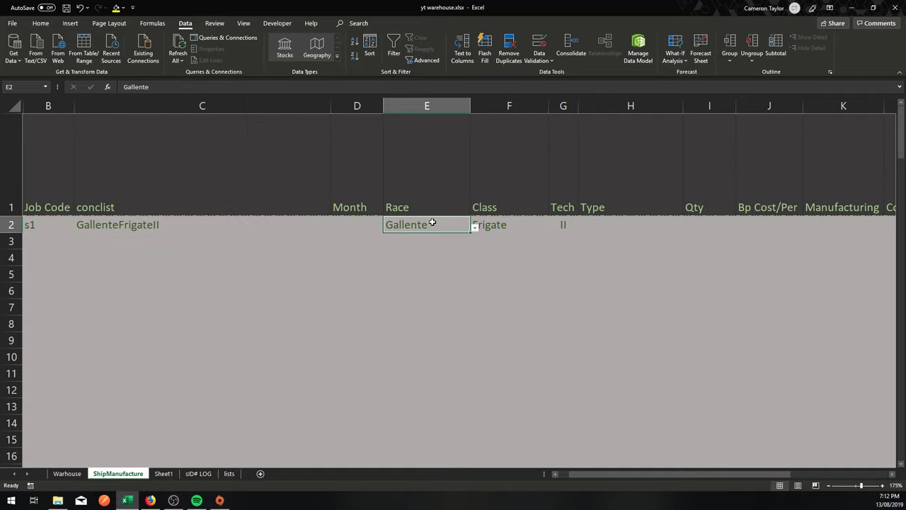
{"action": "left_click", "coordinate": [474, 228]}
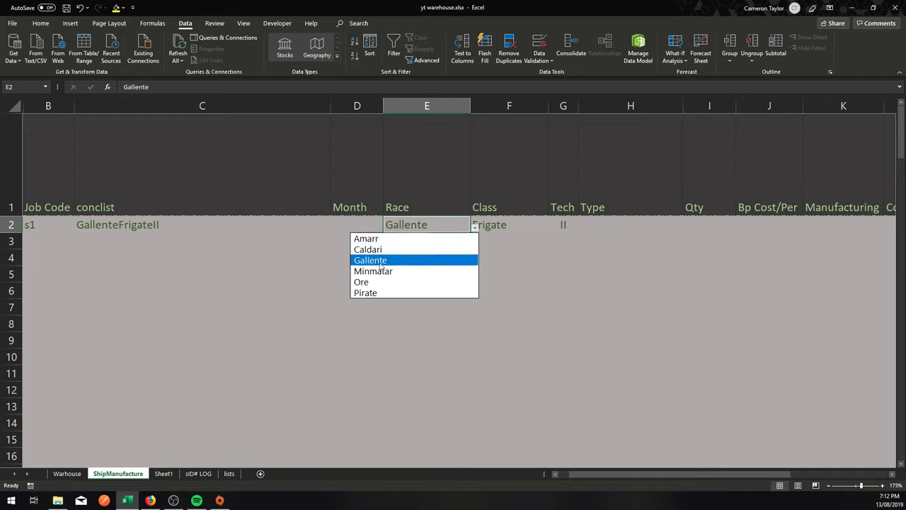
{"action": "key", "text": "Escape"}
{"action": "left_click", "coordinate": [423, 266]}
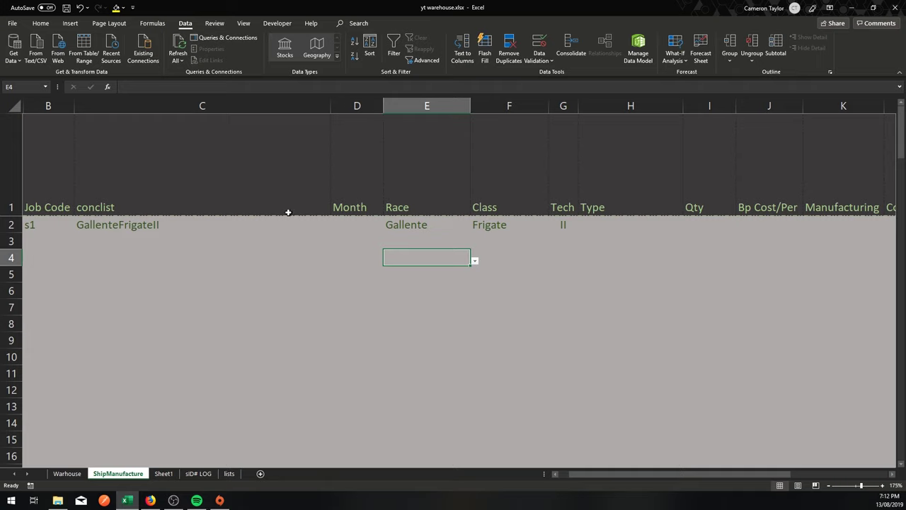
Change the Race in row 2 to Ore
{"action": "left_click", "coordinate": [409, 226]}
{"action": "left_click", "coordinate": [477, 231]}
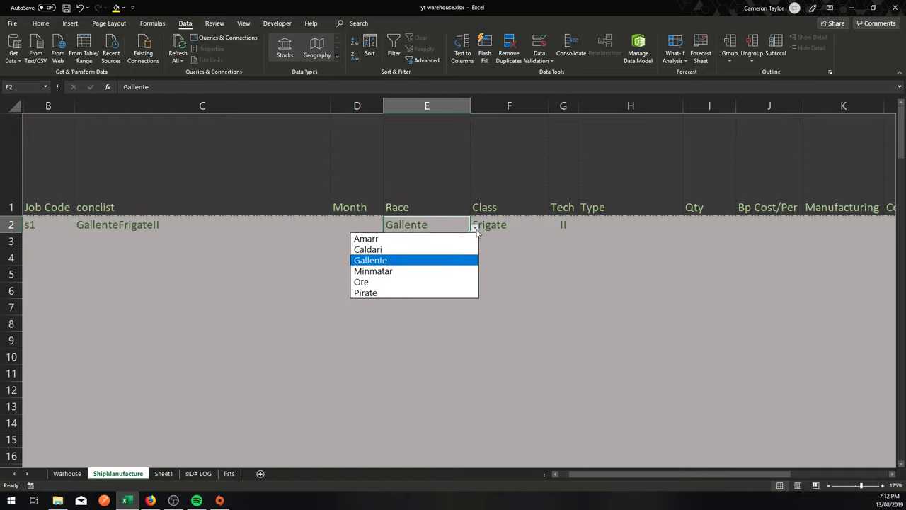
{"action": "key", "text": "Down"}
{"action": "key", "text": "Down"}
{"action": "key", "text": "Return"}
{"action": "key", "text": "Tab"}
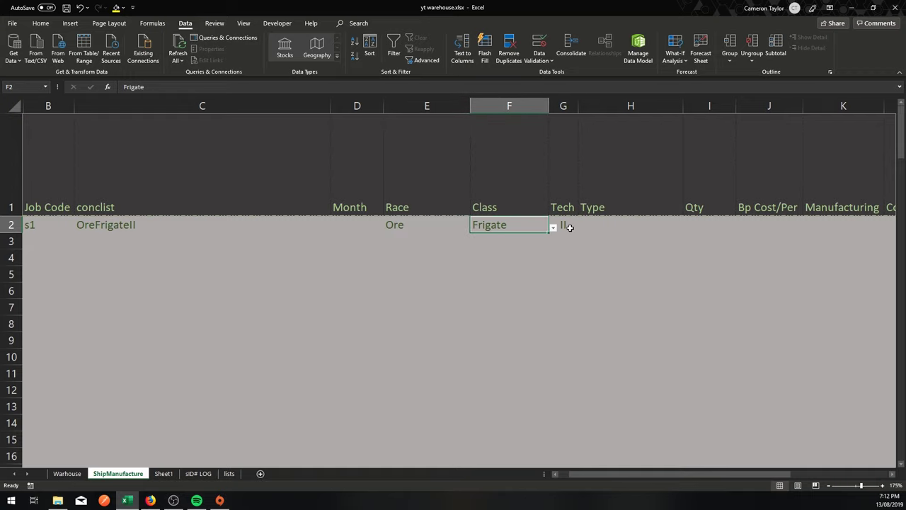
Try Cruiser as the Class in row 2 and check the Tech and Type cells beside it
{"action": "left_click", "coordinate": [553, 227]}
{"action": "key", "text": "Down"}
{"action": "key", "text": "Down"}
{"action": "key", "text": "Return"}
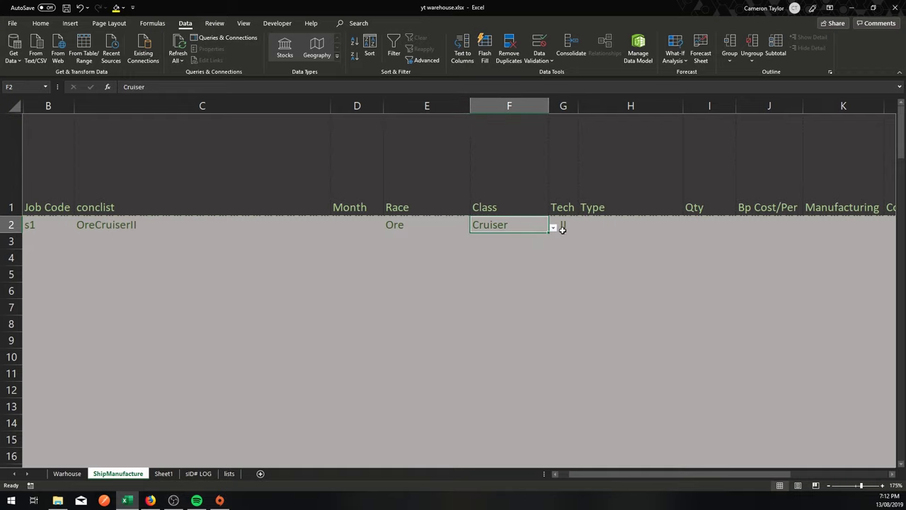
{"action": "left_click", "coordinate": [562, 225]}
{"action": "left_click", "coordinate": [585, 227]}
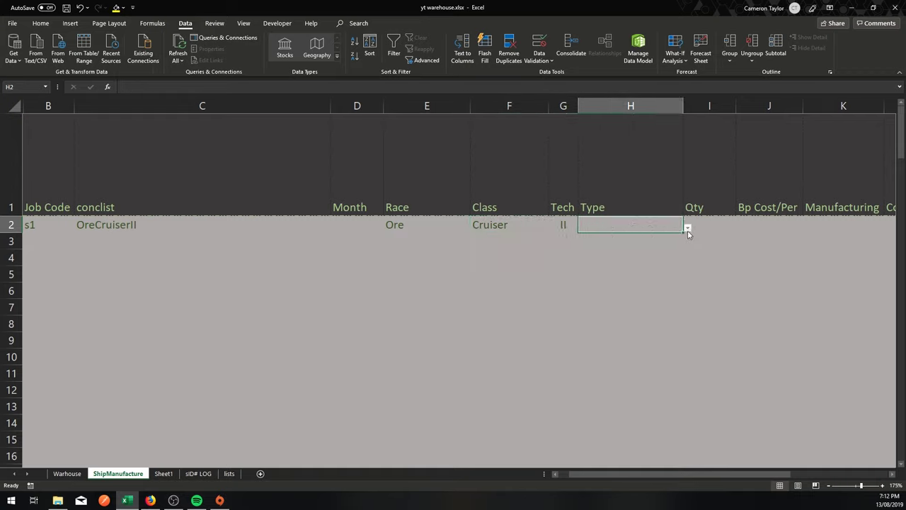
Set the Class in row 2 to Frigate and choose Prospect as the Type
{"action": "left_click", "coordinate": [518, 233]}
{"action": "left_click", "coordinate": [553, 227]}
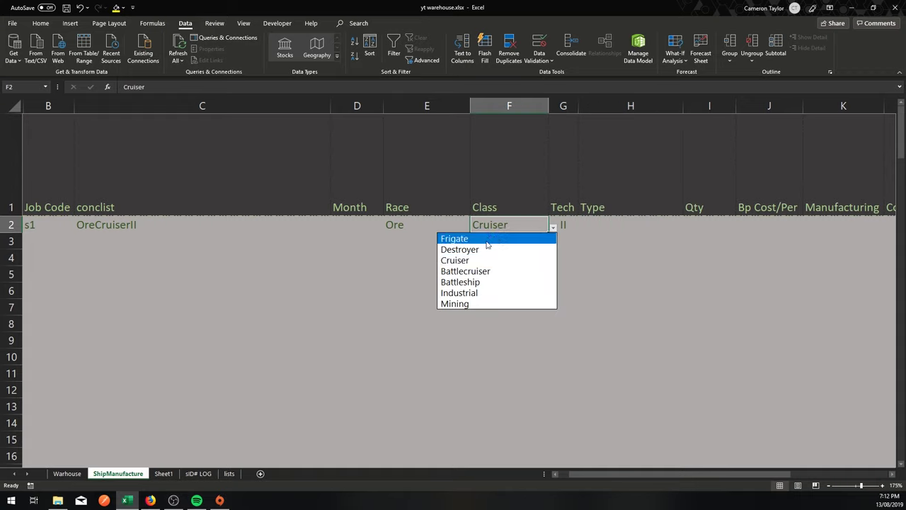
{"action": "left_click", "coordinate": [457, 239]}
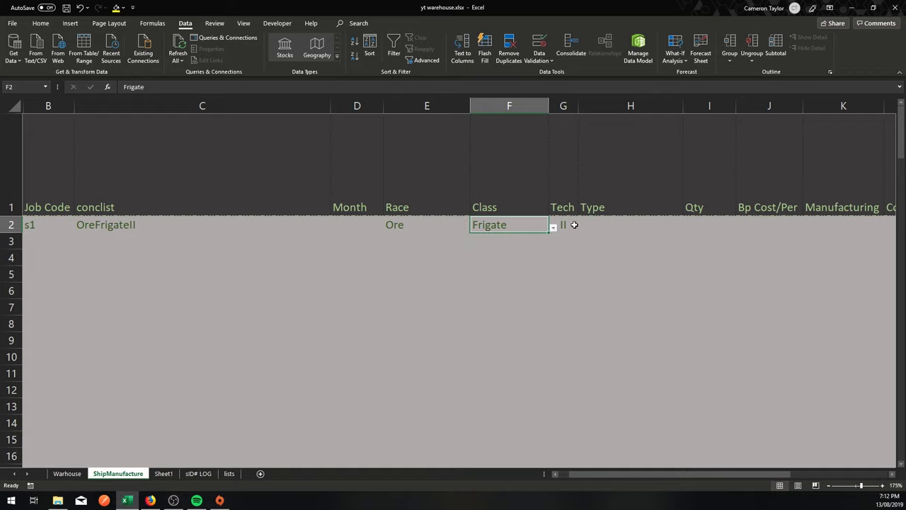
{"action": "left_click", "coordinate": [656, 224]}
{"action": "left_click", "coordinate": [687, 227]}
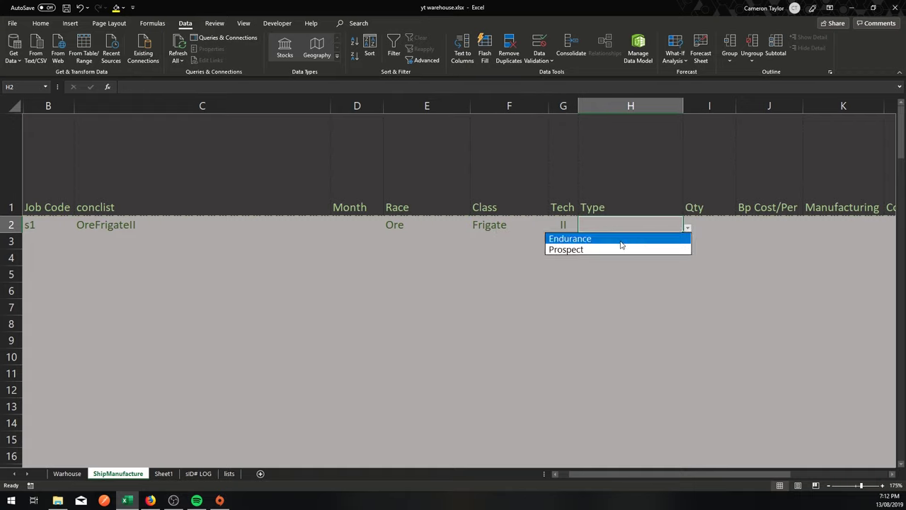
{"action": "left_click", "coordinate": [582, 249]}
{"action": "left_click", "coordinate": [649, 289]}
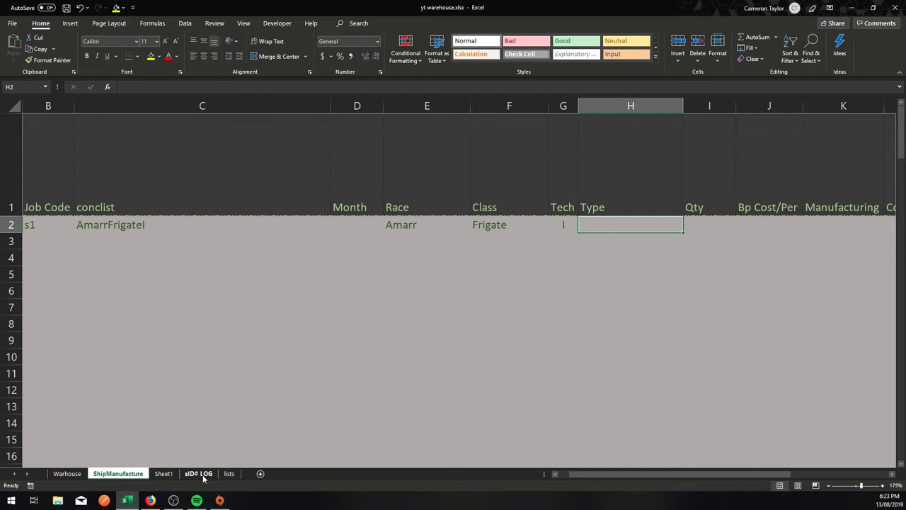
On the lists sheet, enter the header AmarrFrigateI in cell G1
{"action": "left_click", "coordinate": [228, 474]}
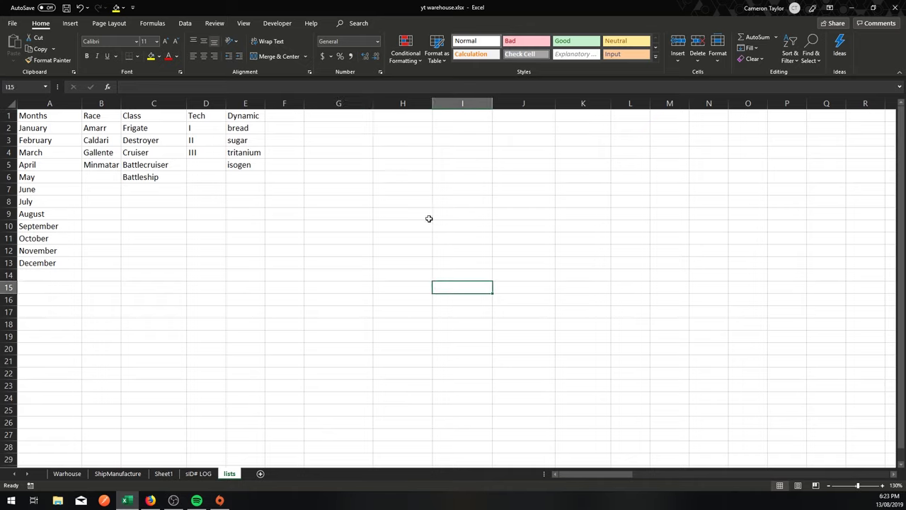
{"action": "left_click", "coordinate": [350, 118]}
{"action": "type", "text": "A"}
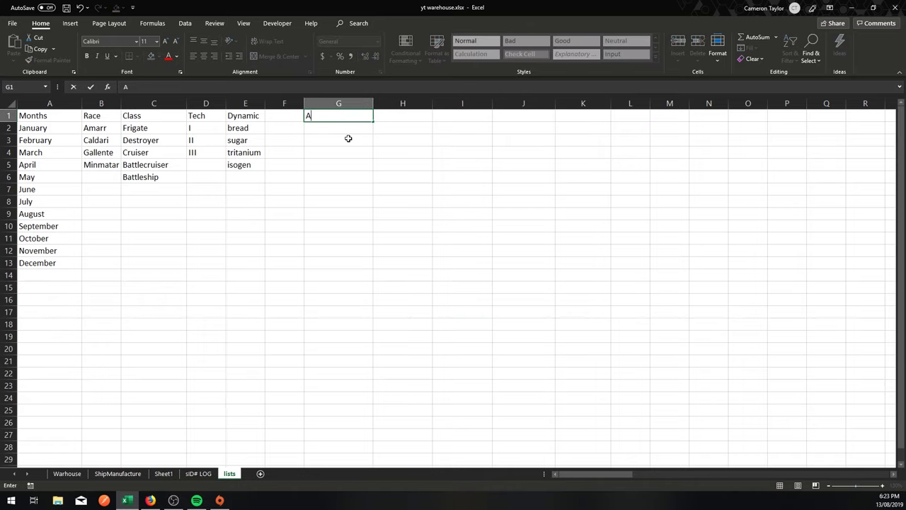
{"action": "type", "text": "marrFrigateI"}
{"action": "key", "text": "Return"}
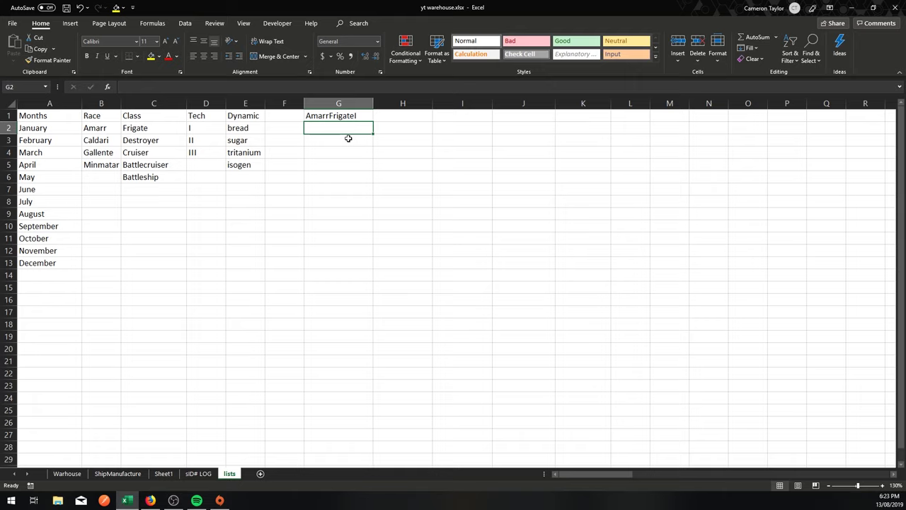
List Magnate, Punisher and Executioner under the AmarrFrigateI header, in cells G2 to G4
{"action": "type", "text": "Ma"}
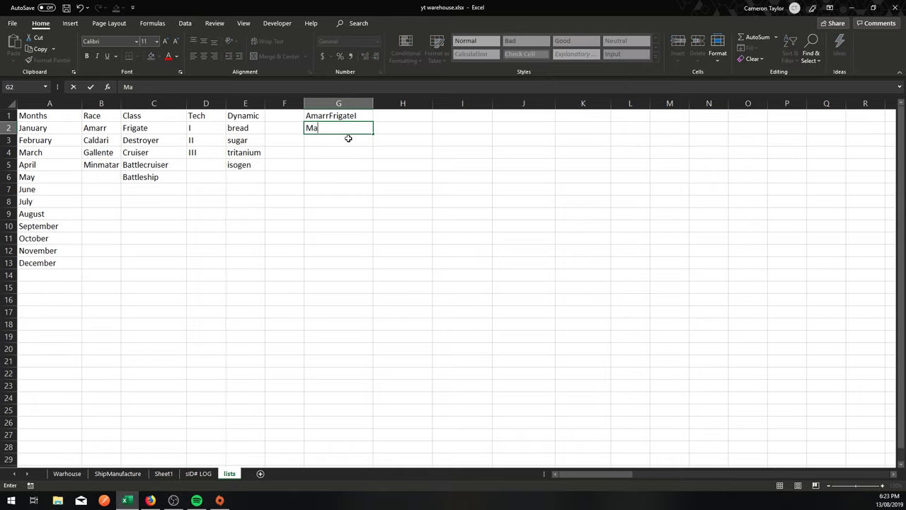
{"action": "type", "text": "gnate"}
{"action": "key", "text": "Return"}
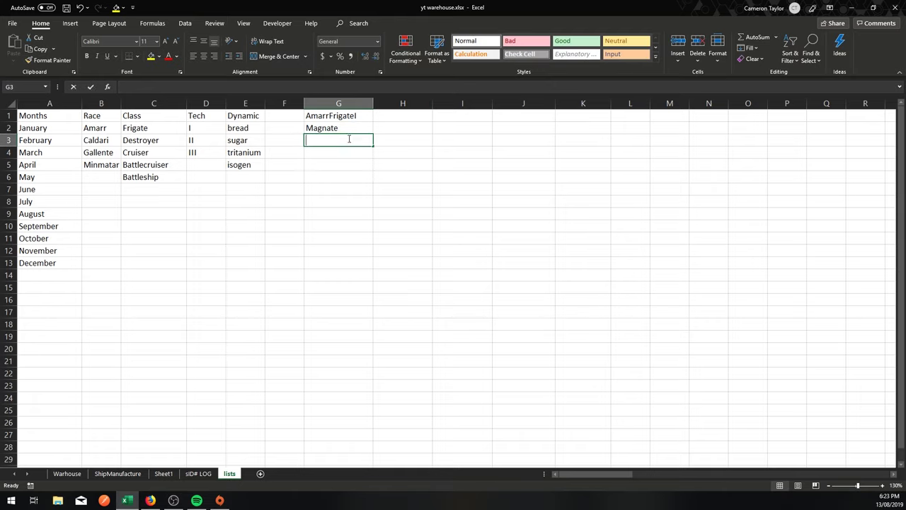
{"action": "type", "text": "Punisher"}
{"action": "key", "text": "Return"}
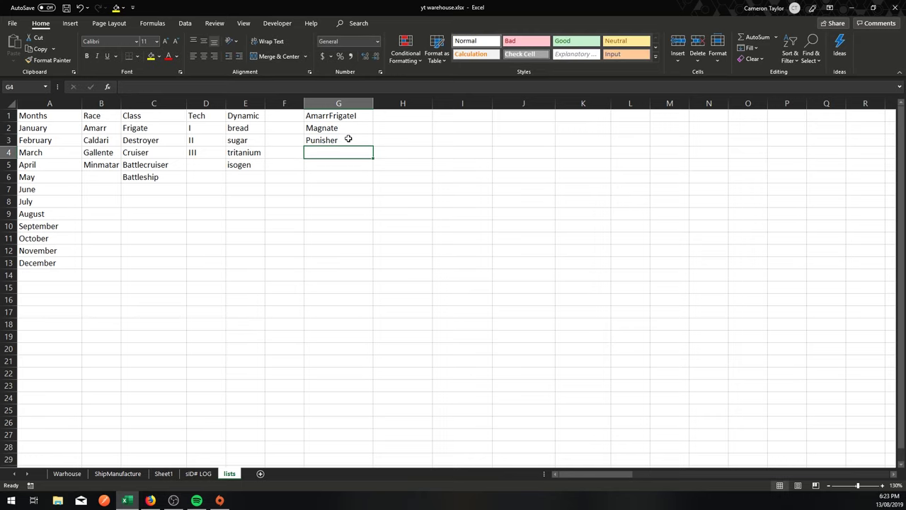
{"action": "type", "text": "Exed"}
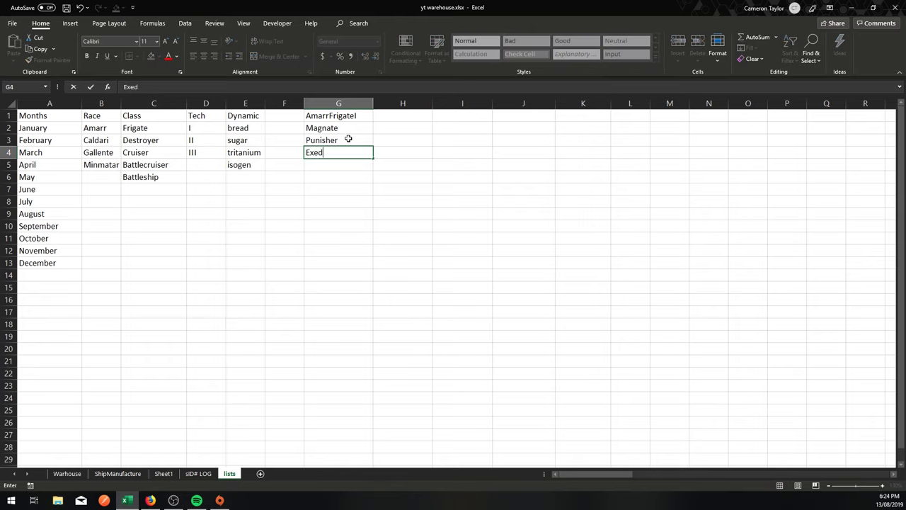
{"action": "key", "text": "BackSpace"}
{"action": "key", "text": "BackSpace"}
{"action": "type", "text": "cutioner"}
{"action": "key", "text": "Return"}
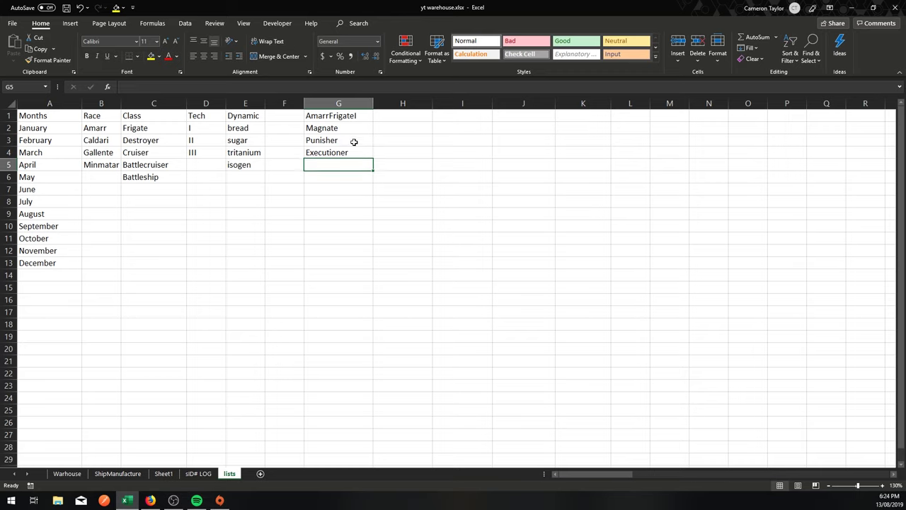
{"action": "left_click", "coordinate": [330, 185]}
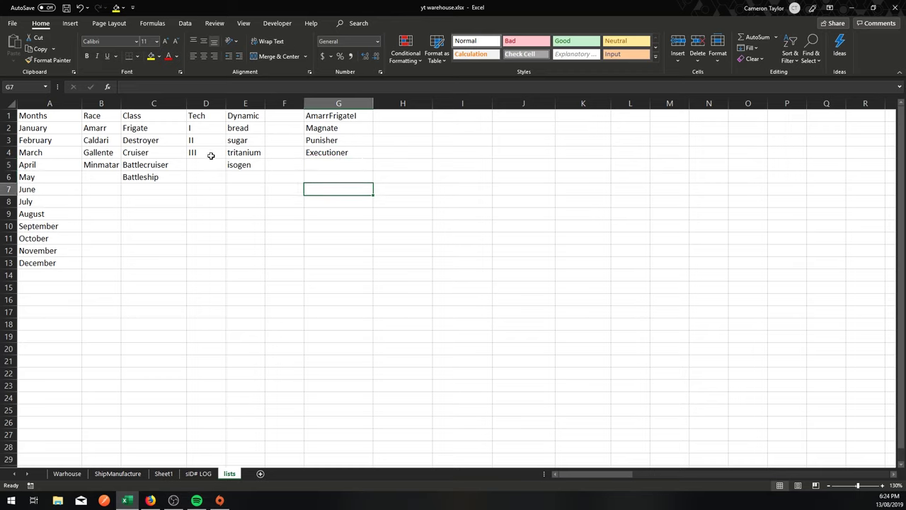
{"action": "left_click", "coordinate": [346, 218]}
{"action": "left_click", "coordinate": [359, 233]}
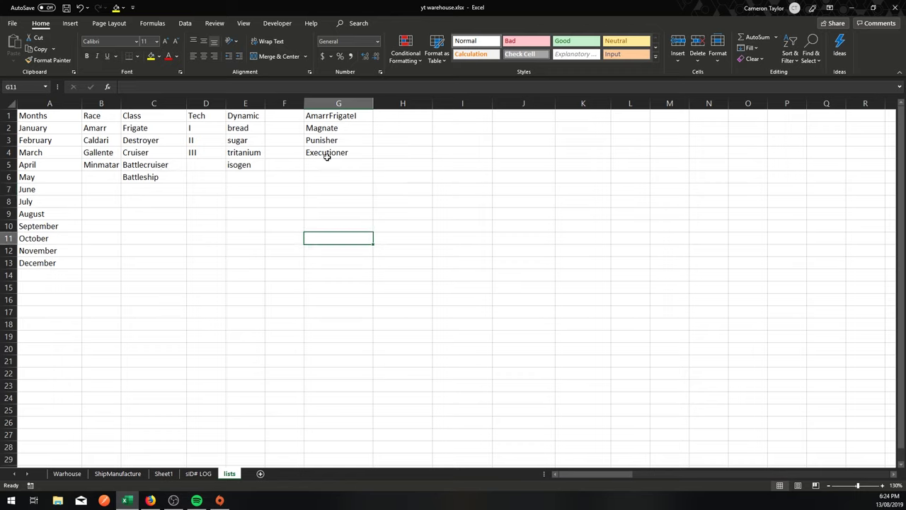
Create a named range from G1:G4 using the top row as its name, replacing the existing AmarrFrigateI definition
{"action": "left_click_drag", "start_coordinate": [330, 153], "coordinate": [336, 118]}
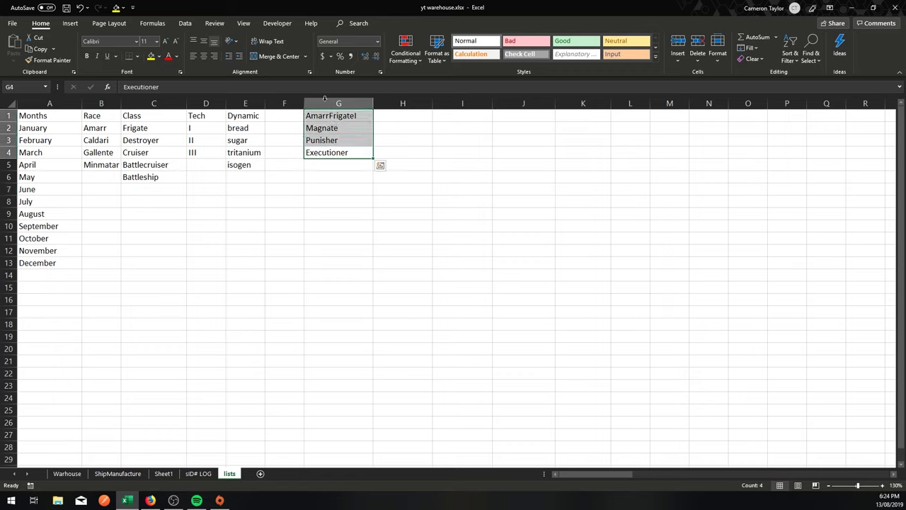
{"action": "left_click", "coordinate": [154, 24]}
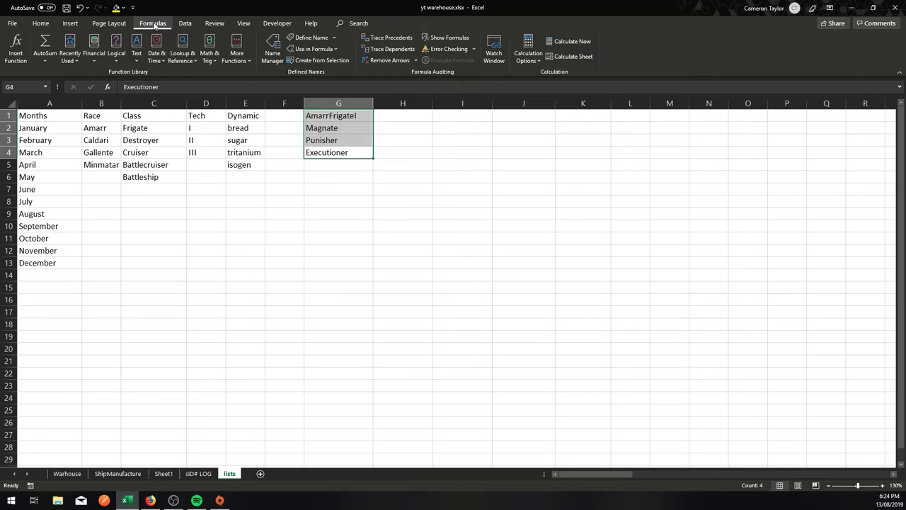
{"action": "left_click", "coordinate": [318, 60]}
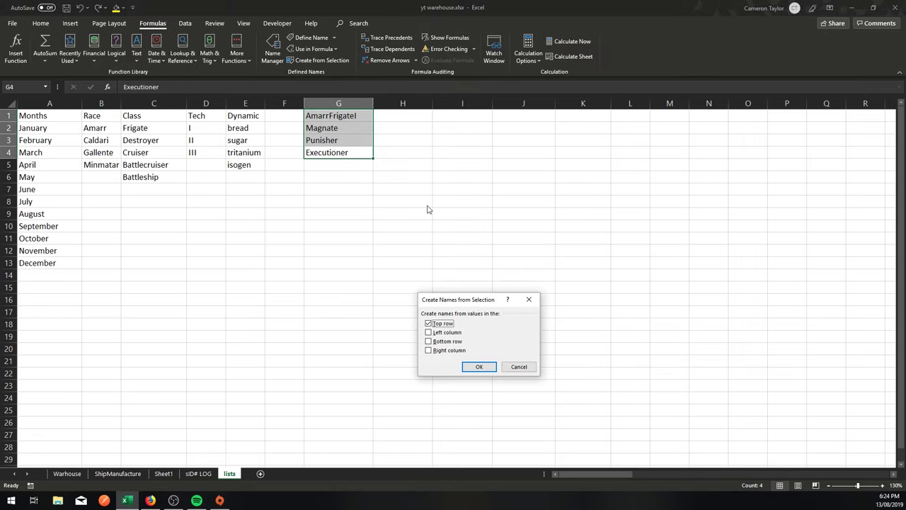
{"action": "left_click", "coordinate": [478, 368]}
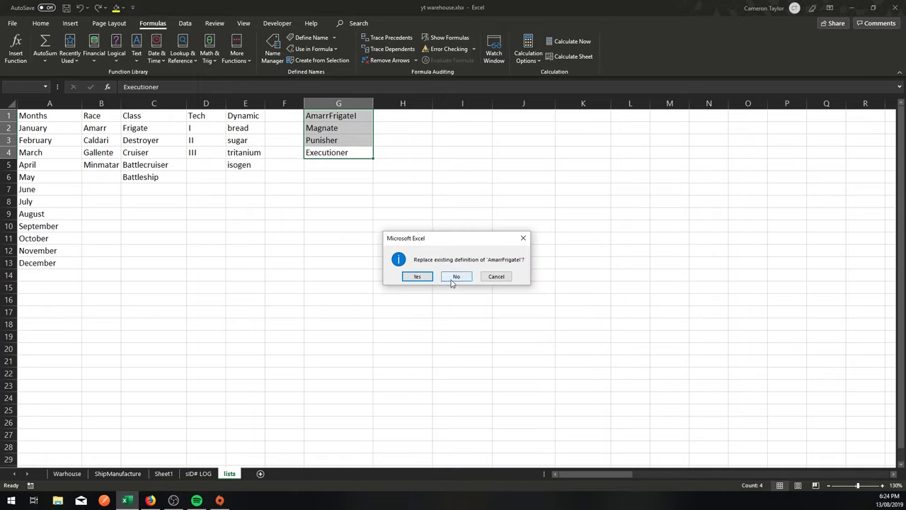
{"action": "left_click", "coordinate": [430, 279]}
{"action": "left_click", "coordinate": [354, 201]}
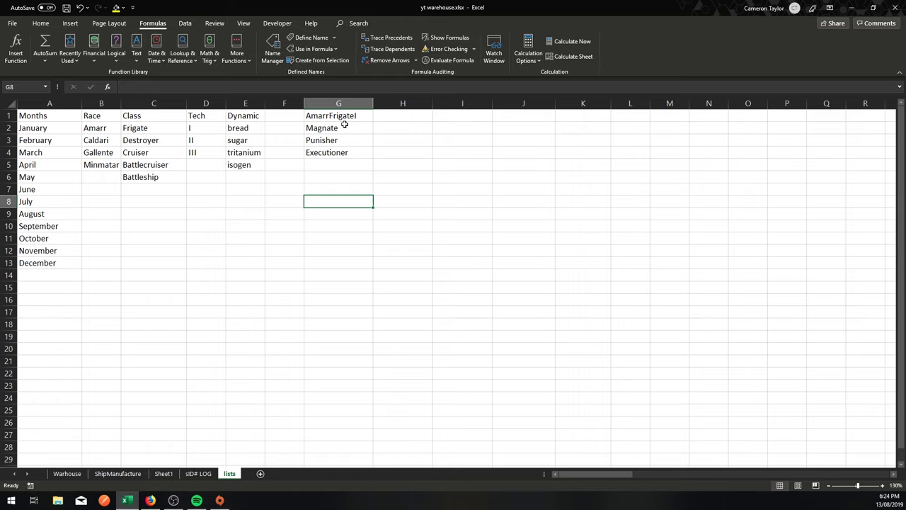
On the ShipManufacture sheet, check the Tech and Type cells in row 2 and inspect the conclist formula in C2
{"action": "left_click", "coordinate": [106, 474]}
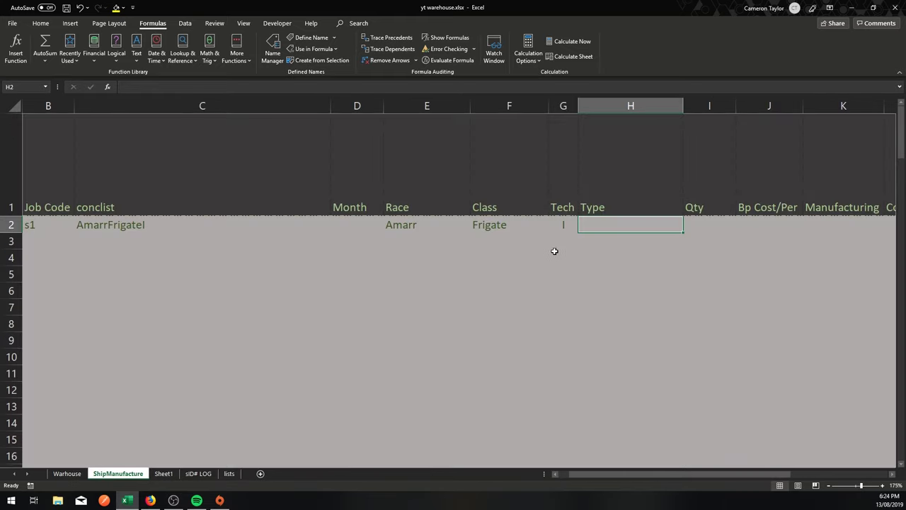
{"action": "key", "text": "Left"}
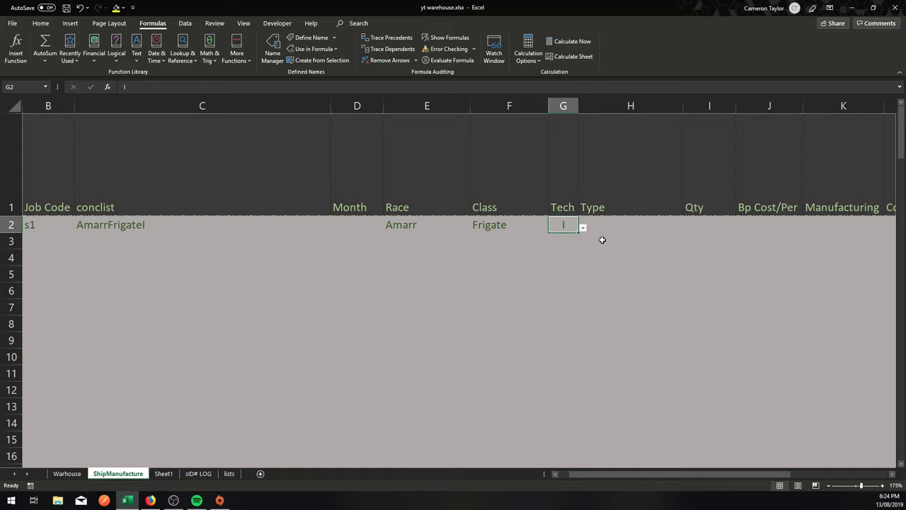
{"action": "key", "text": "Right"}
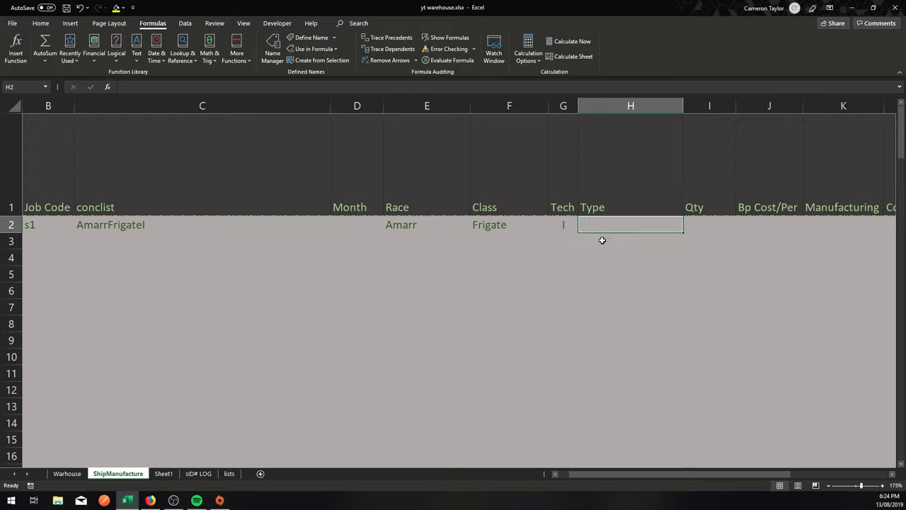
{"action": "left_click", "coordinate": [147, 222]}
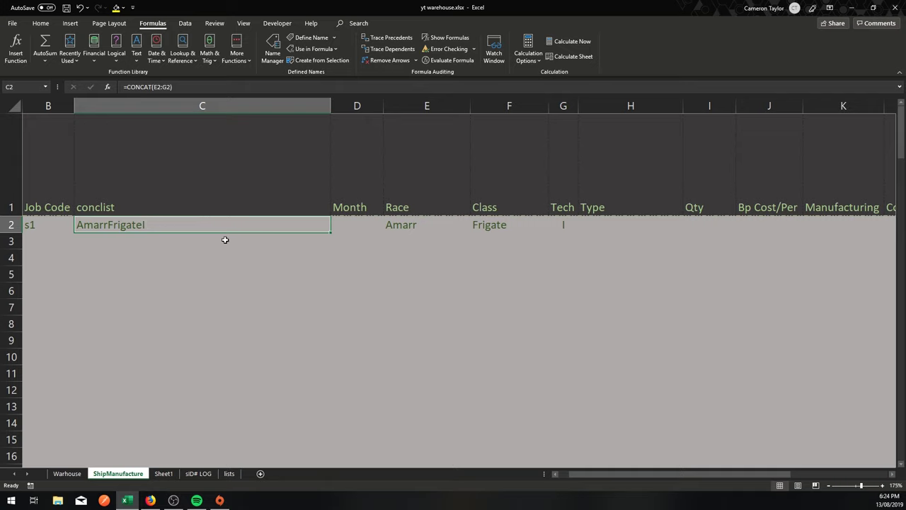
Change the Race in row 2 to Caldari and check the conclist value in C2
{"action": "left_click", "coordinate": [416, 226]}
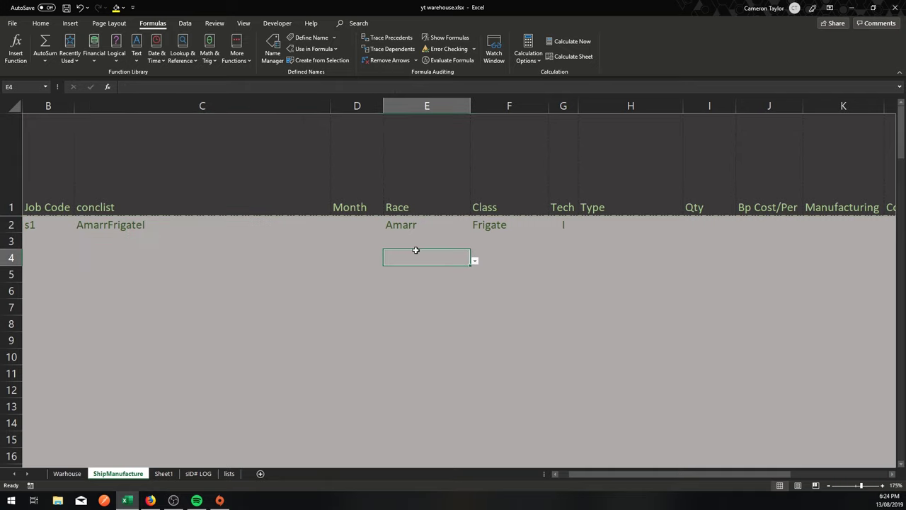
{"action": "left_click", "coordinate": [474, 228]}
{"action": "left_click", "coordinate": [373, 249]}
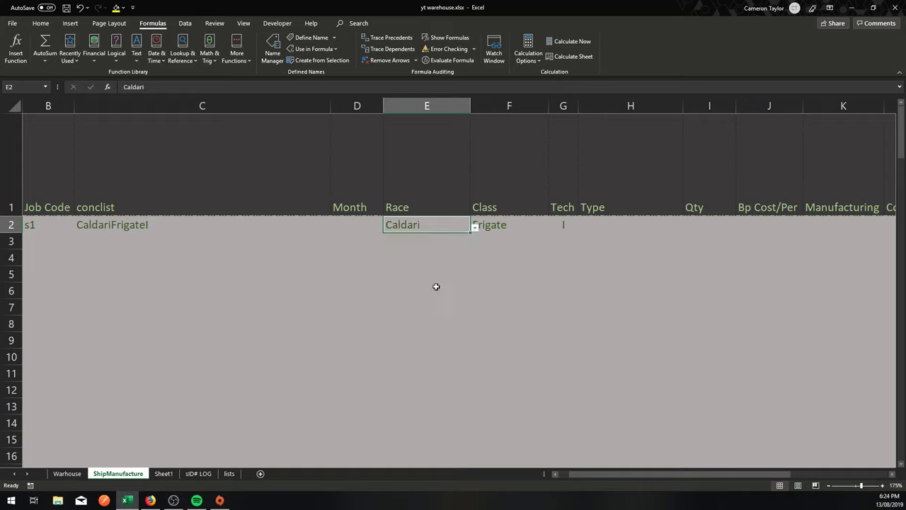
{"action": "left_click", "coordinate": [436, 286]}
{"action": "left_click", "coordinate": [177, 225]}
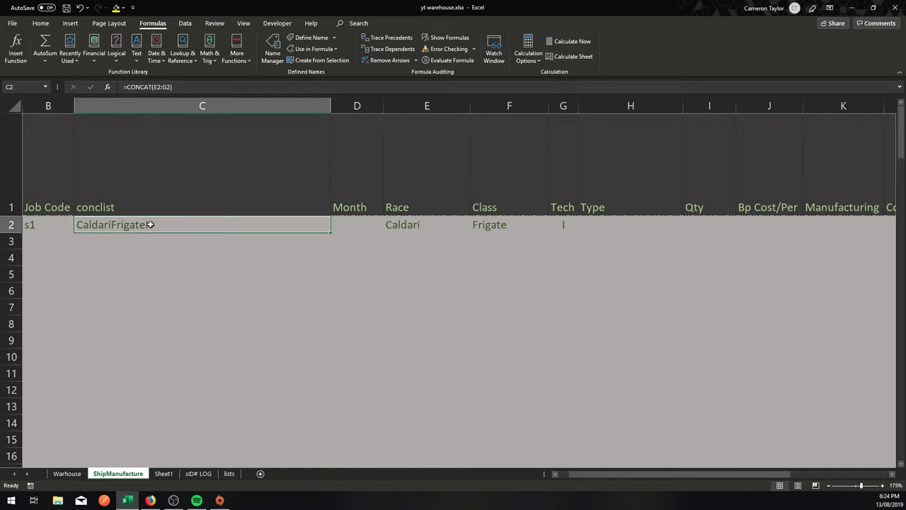
On the lists sheet, enter the header CaldariFrigateI in H1 and Heron as its first entry in H2
{"action": "left_click", "coordinate": [228, 473]}
{"action": "left_click", "coordinate": [339, 299]}
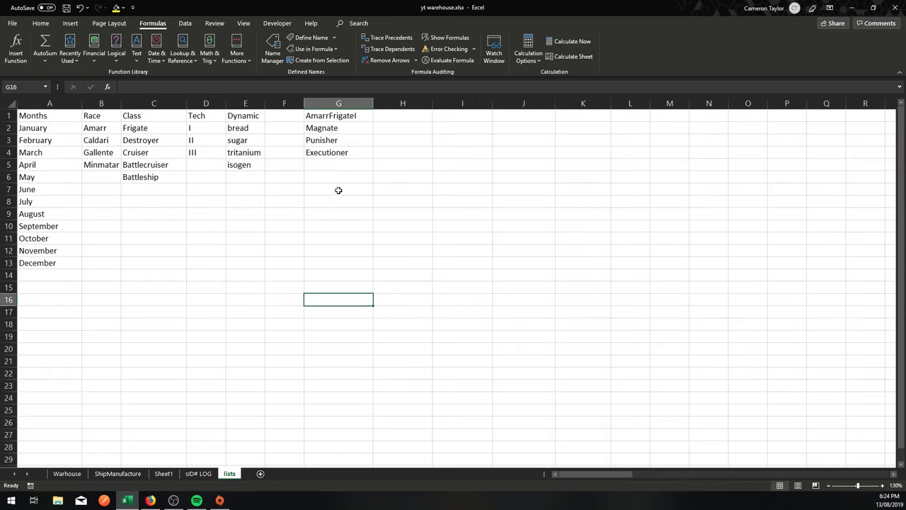
{"action": "left_click", "coordinate": [398, 117]}
{"action": "type", "text": "C"}
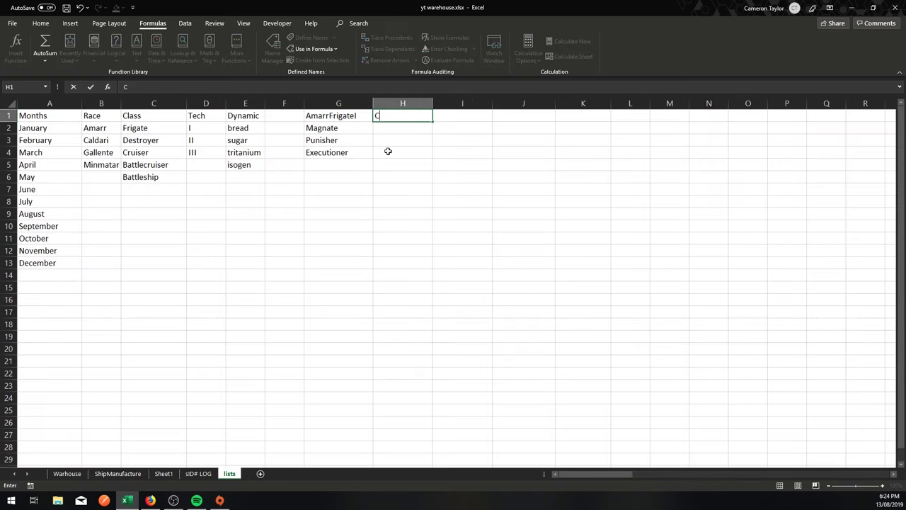
{"action": "type", "text": "aldar4iFrigateI"}
{"action": "key", "text": "Return"}
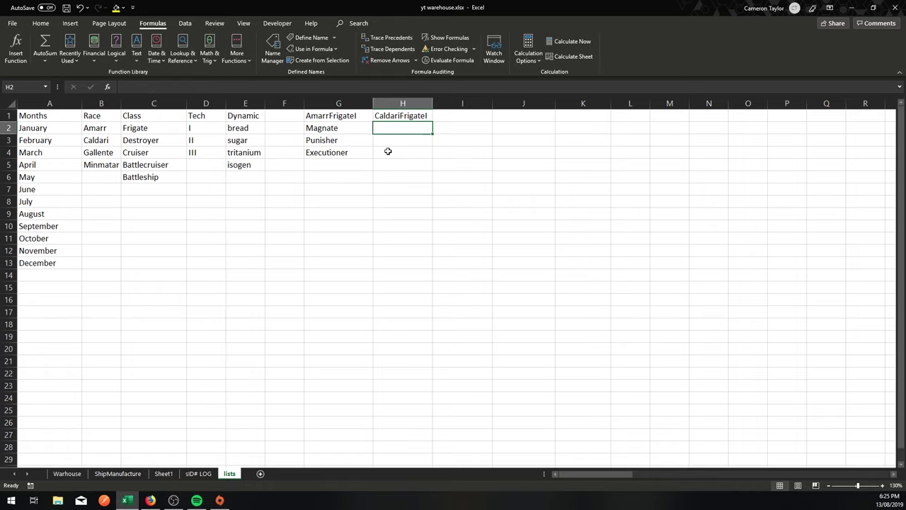
{"action": "type", "text": "Heron"}
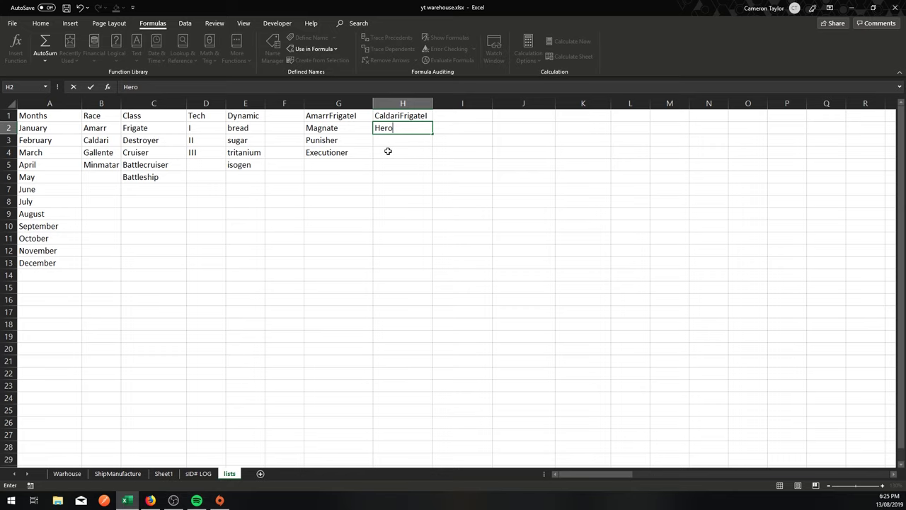
{"action": "key", "text": "Return"}
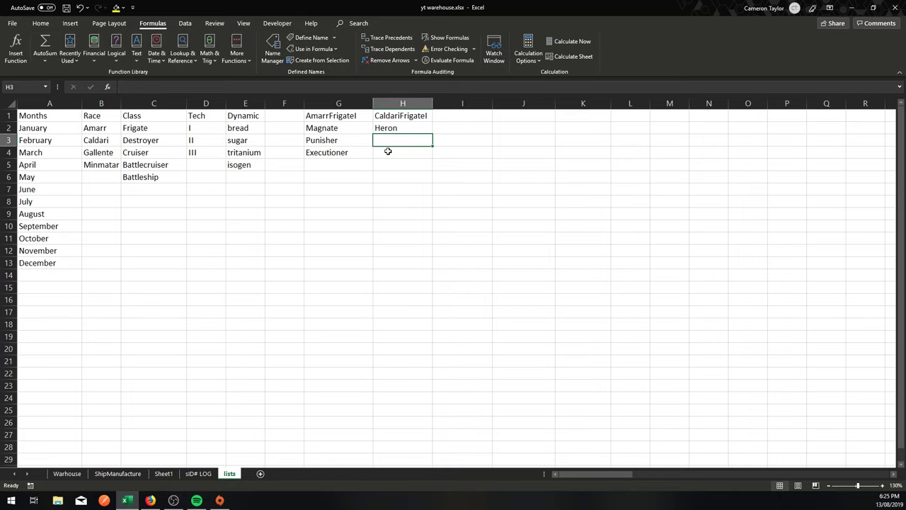
Enter Condor in H3 and Kestrel in H4 to complete the CaldariFrigateI list
{"action": "type", "text": "Condor"}
{"action": "key", "text": "Return"}
{"action": "double_click", "coordinate": [388, 152]}
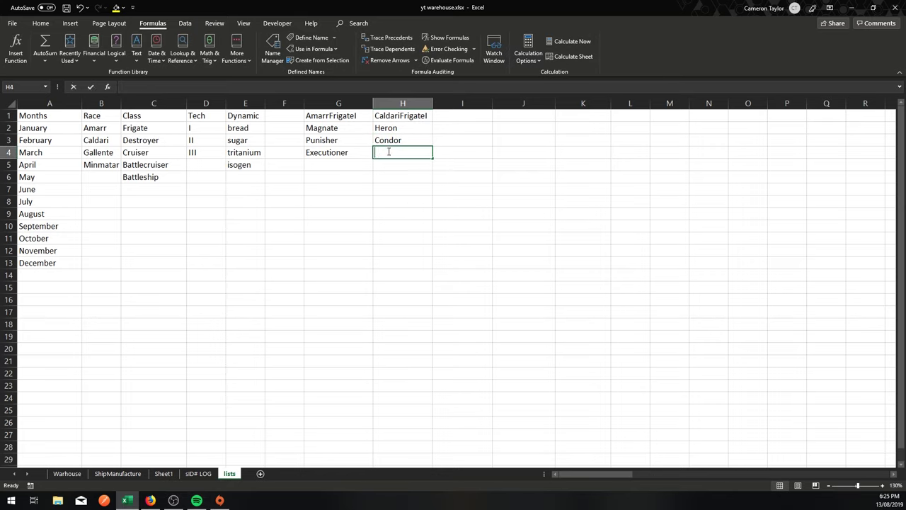
{"action": "type", "text": "Kestrel"}
{"action": "key", "text": "Return"}
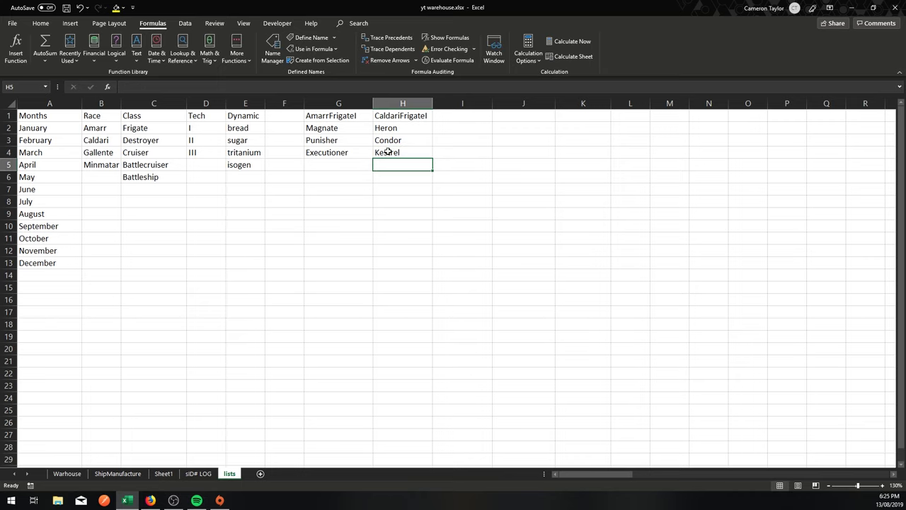
Create a named range from H1:H4 using the top row as its name, replacing the existing CaldariFrigateI definition
{"action": "left_click", "coordinate": [406, 149]}
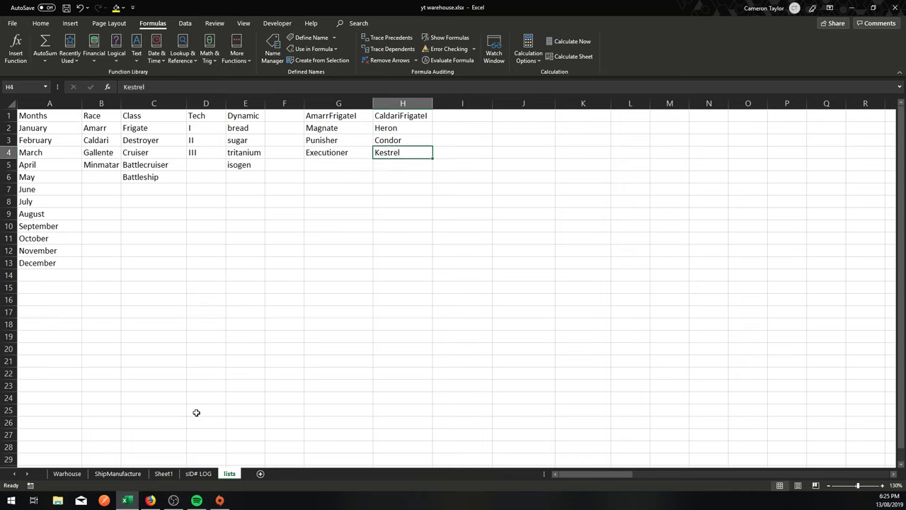
{"action": "left_click", "coordinate": [350, 234]}
{"action": "left_click_drag", "start_coordinate": [396, 153], "coordinate": [400, 115]}
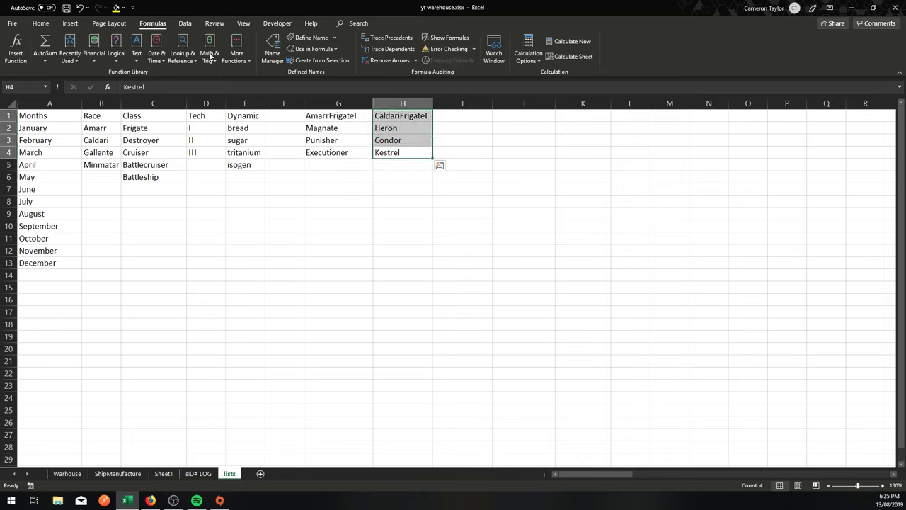
{"action": "left_click", "coordinate": [321, 60]}
{"action": "left_click", "coordinate": [472, 367]}
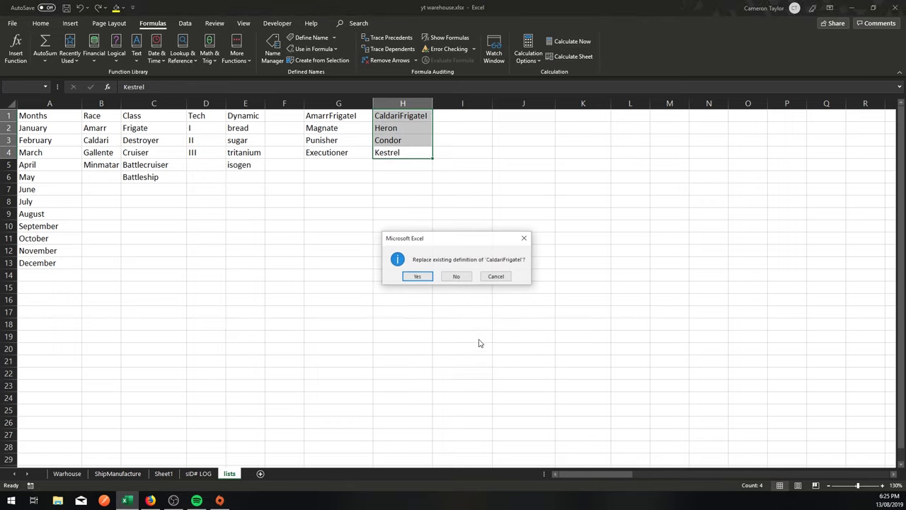
{"action": "left_click", "coordinate": [417, 277]}
{"action": "left_click", "coordinate": [364, 203]}
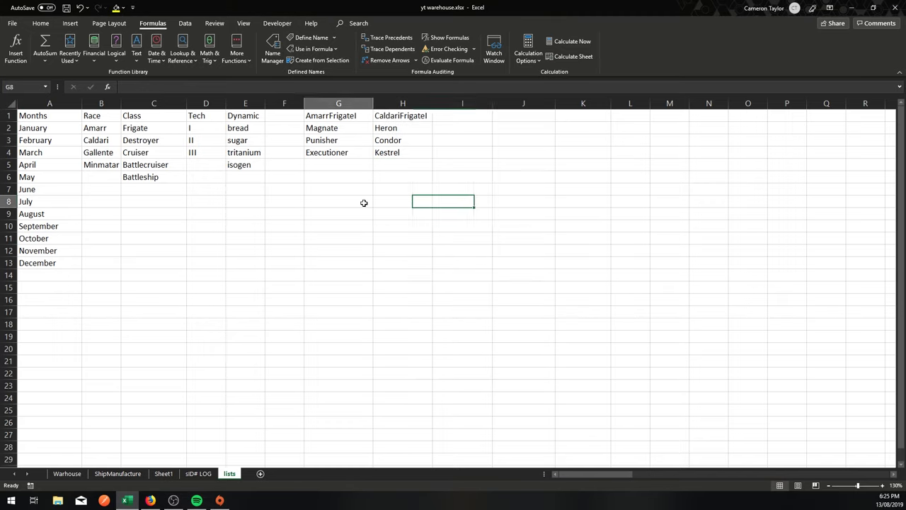
On the ShipManufacture sheet, set the data validation of the Type cell H2 to allow a List
{"action": "left_click", "coordinate": [118, 472]}
{"action": "left_click", "coordinate": [569, 226]}
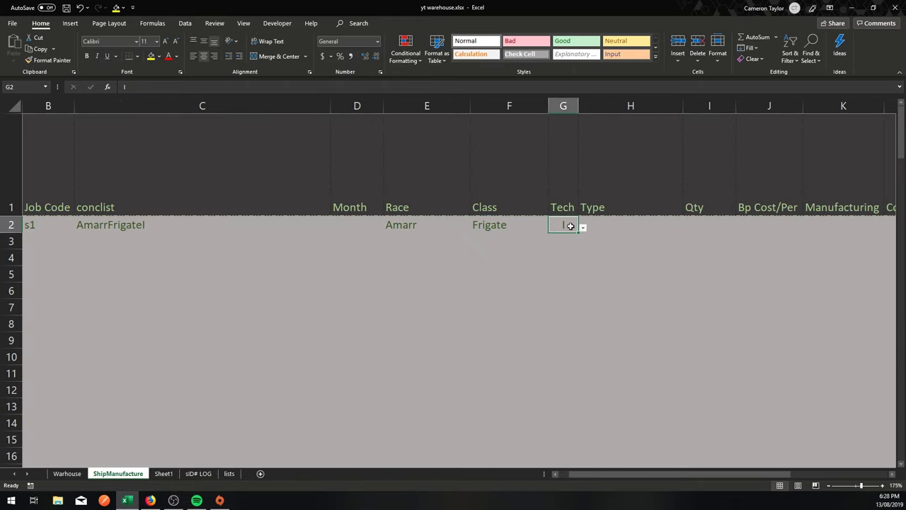
{"action": "left_click", "coordinate": [592, 225]}
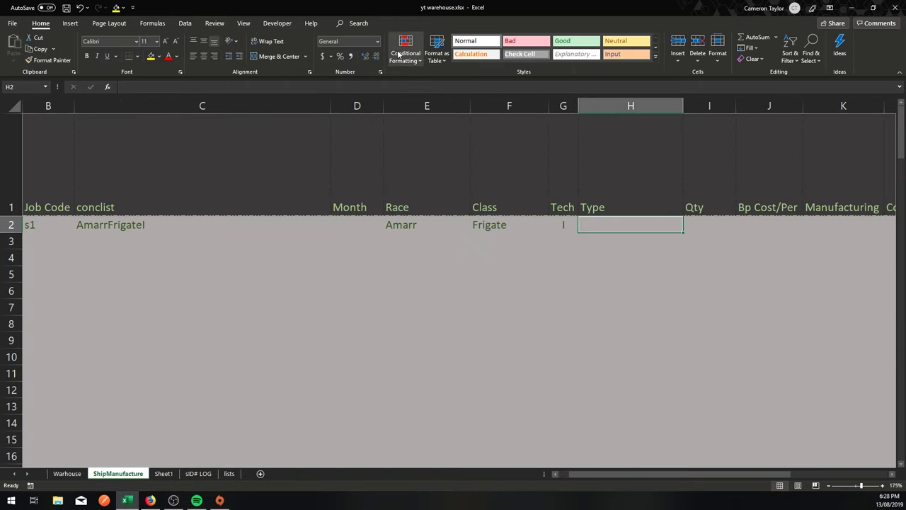
{"action": "left_click", "coordinate": [184, 23]}
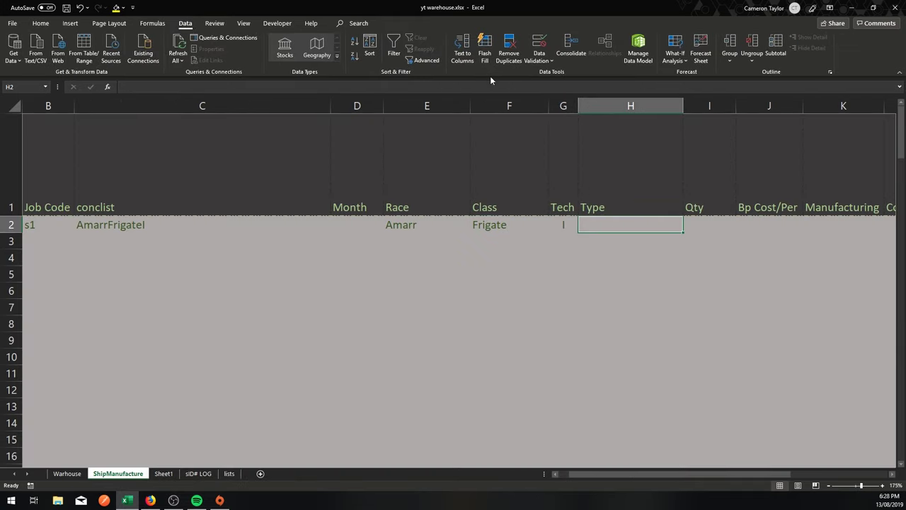
{"action": "left_click", "coordinate": [544, 62]}
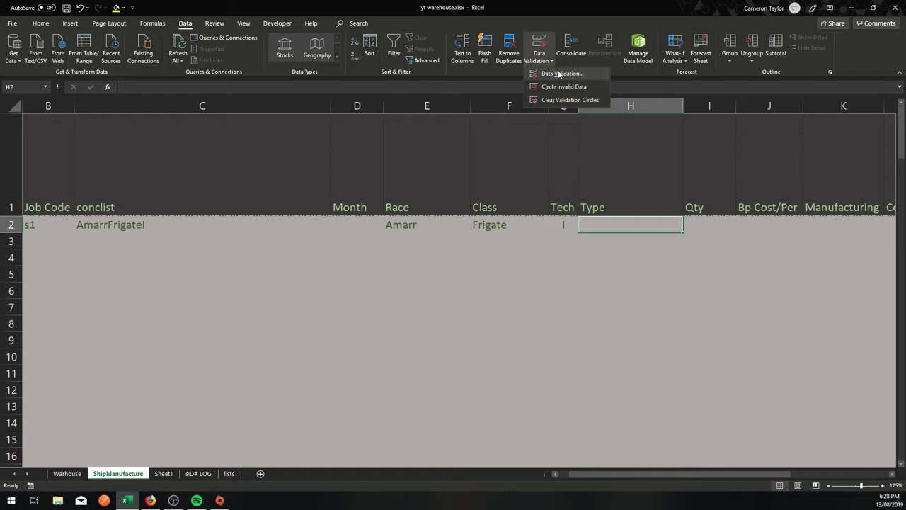
{"action": "left_click", "coordinate": [559, 119]}
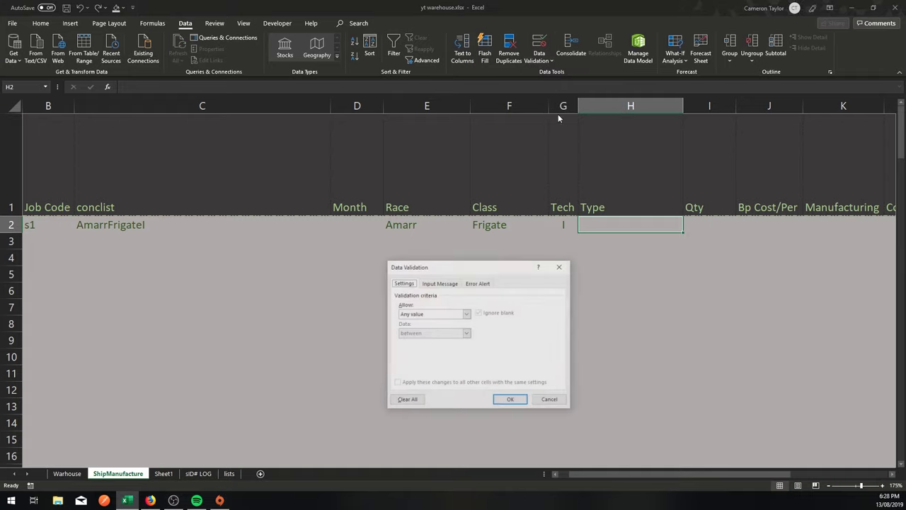
{"action": "left_click", "coordinate": [466, 314]}
{"action": "left_click", "coordinate": [421, 342]}
Use the named range AmarrFrigateI as the list source for H2 and apply the validation
{"action": "left_click", "coordinate": [426, 353]}
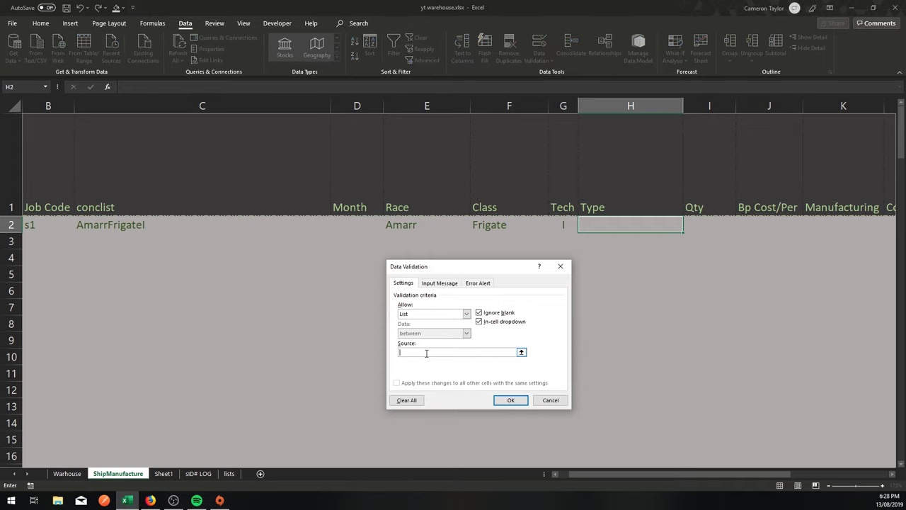
{"action": "key", "text": "F3"}
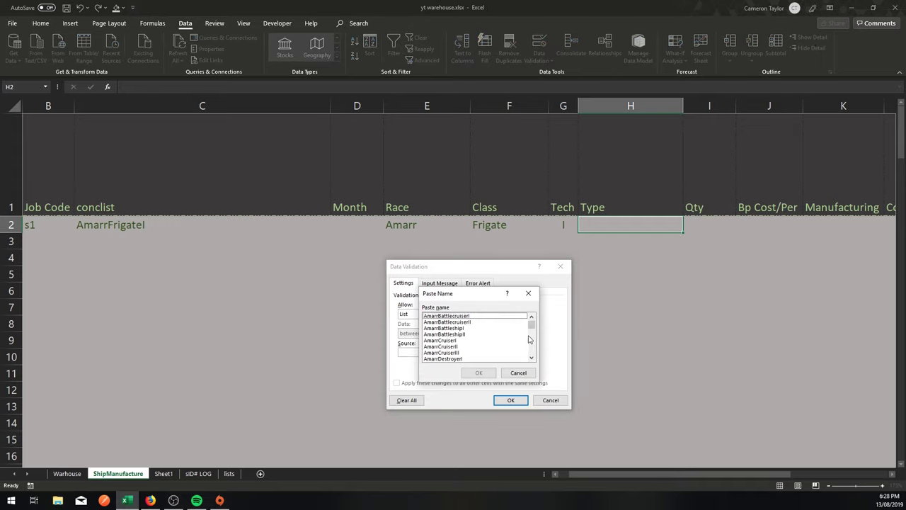
{"action": "scroll", "coordinate": [534, 357], "scroll_direction": "down", "scroll_amount": 3}
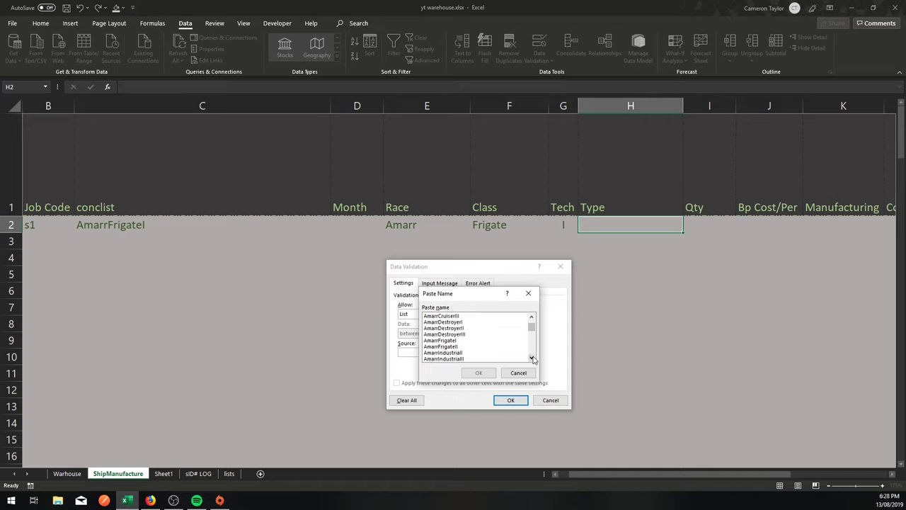
{"action": "scroll", "coordinate": [534, 359], "scroll_direction": "down", "scroll_amount": 3}
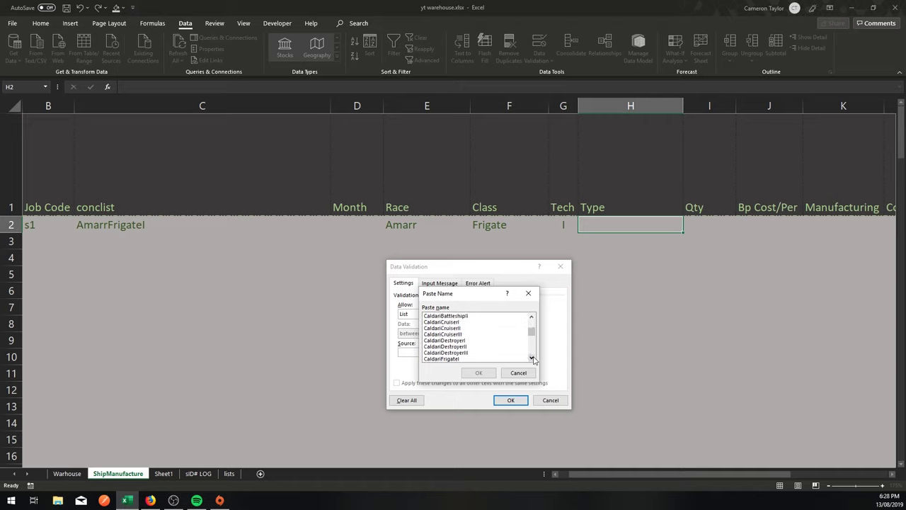
{"action": "scroll", "coordinate": [532, 320], "scroll_direction": "up", "scroll_amount": 2}
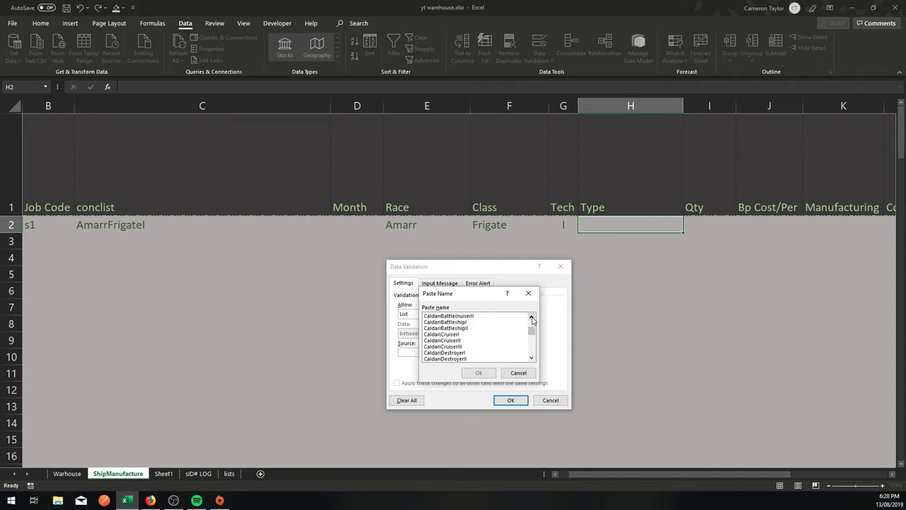
{"action": "scroll", "coordinate": [532, 320], "scroll_direction": "up", "scroll_amount": 1}
{"action": "left_click", "coordinate": [460, 317]}
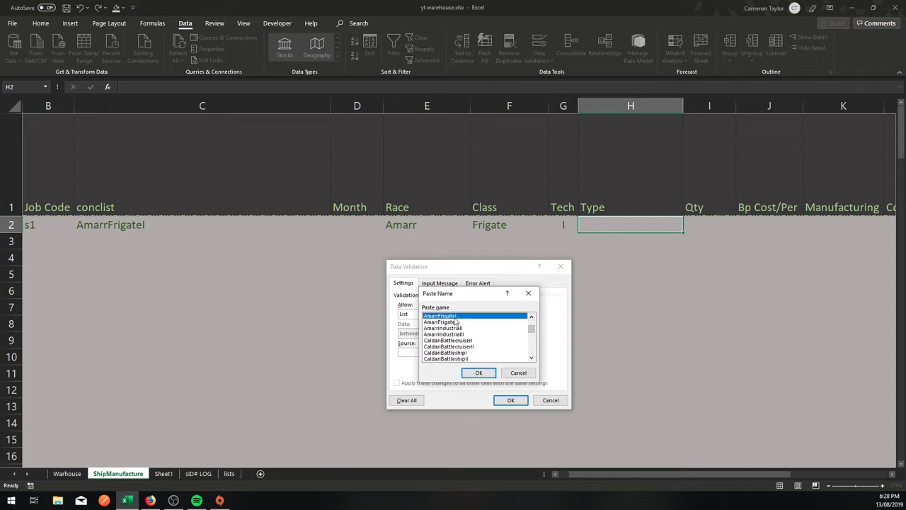
{"action": "left_click", "coordinate": [479, 373]}
{"action": "left_click", "coordinate": [510, 400]}
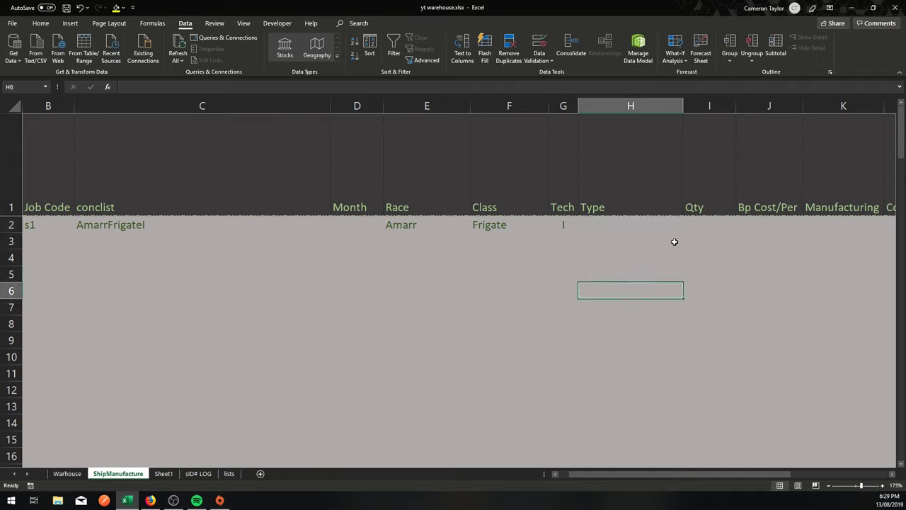
Choose Executioner from the Type drop-down in H2
{"action": "left_click", "coordinate": [688, 227]}
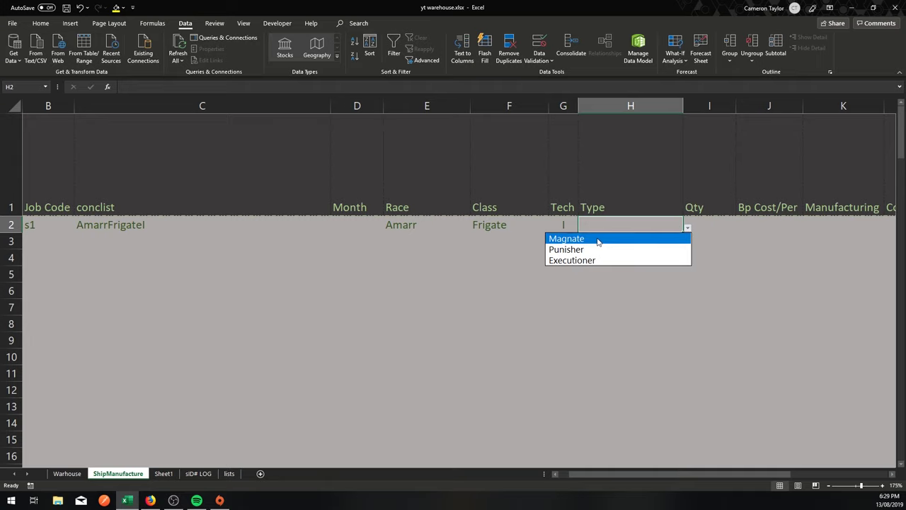
{"action": "left_click", "coordinate": [580, 260]}
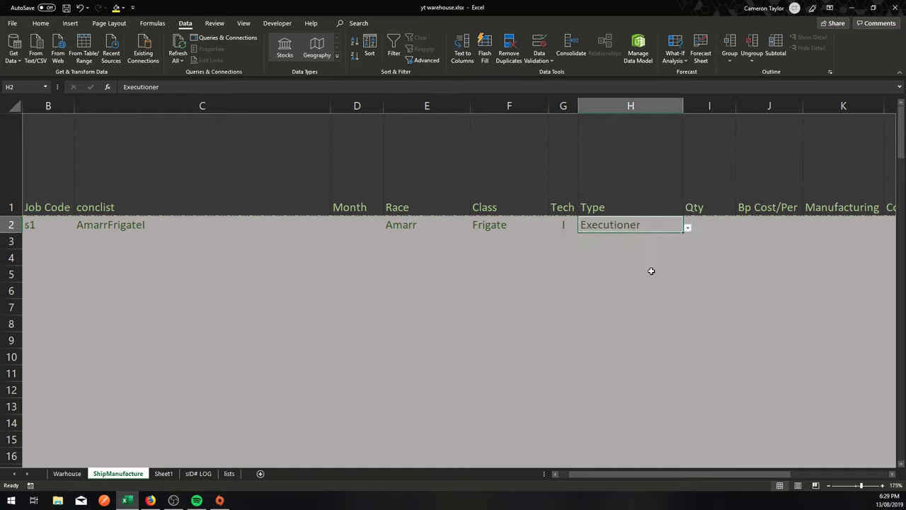
{"action": "left_click", "coordinate": [651, 271]}
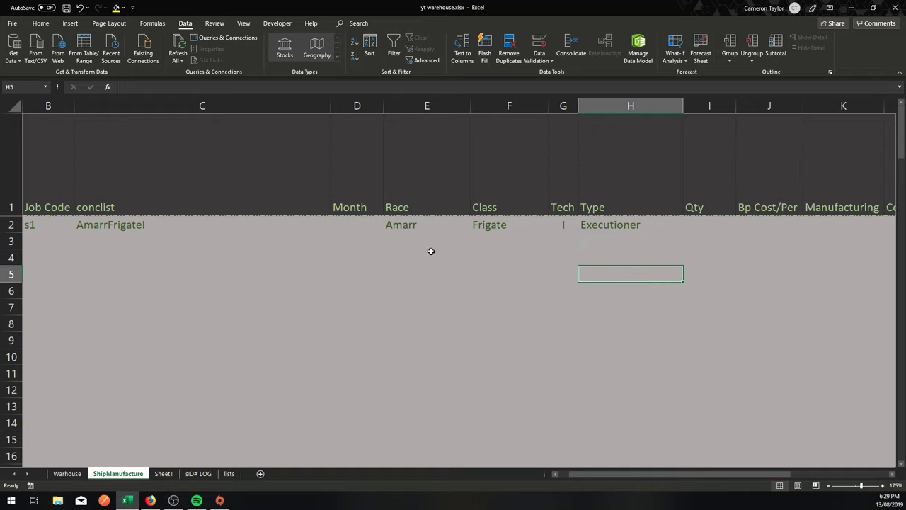
Change the Race in row 2 to Caldari and check the Type cell and the conclist formula in C2
{"action": "left_click", "coordinate": [446, 226]}
{"action": "left_click", "coordinate": [475, 227]}
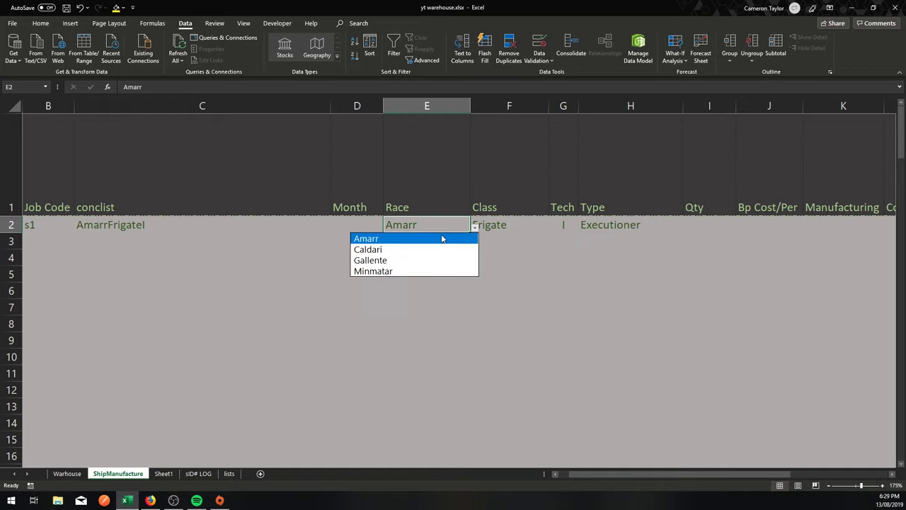
{"action": "left_click", "coordinate": [446, 249]}
{"action": "left_click", "coordinate": [606, 227]}
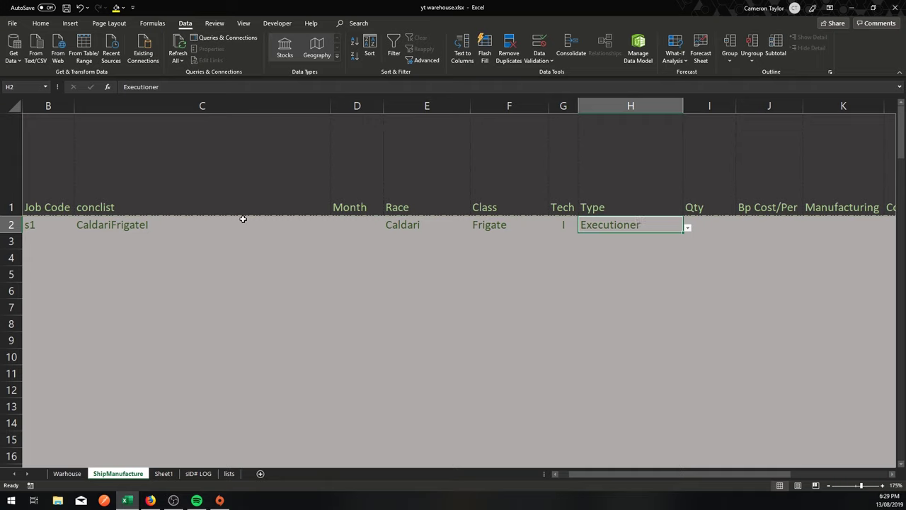
{"action": "left_click", "coordinate": [177, 226]}
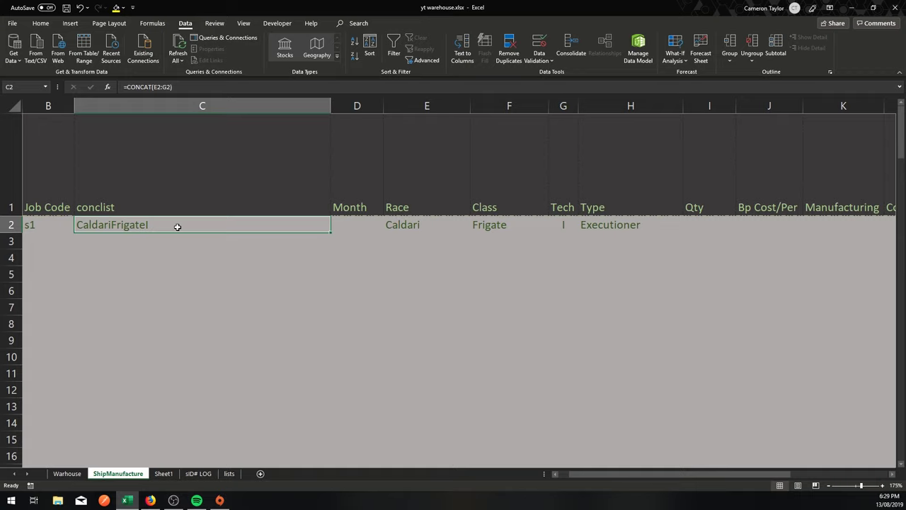
Switch the Race in row 2 to Gallente and clear the Race, Class, Tech and Type cells E2:H2
{"action": "left_click", "coordinate": [409, 224]}
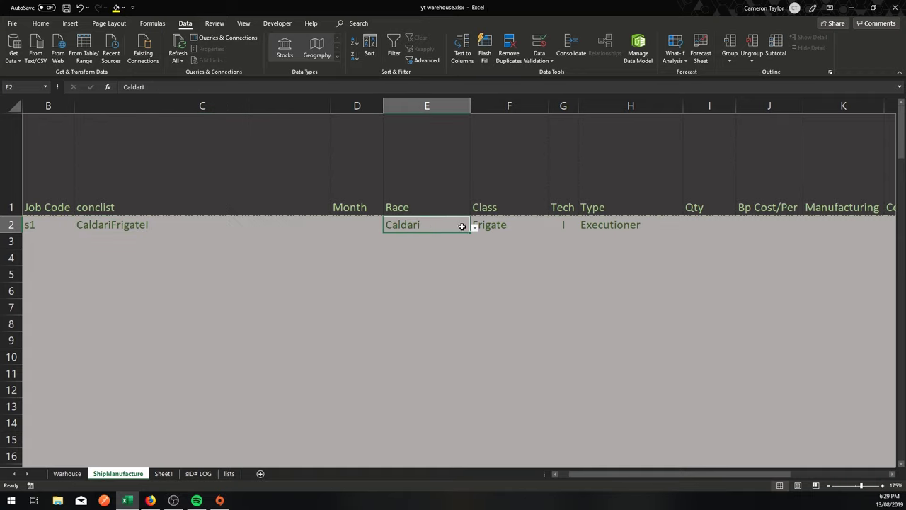
{"action": "left_click", "coordinate": [475, 227]}
{"action": "left_click", "coordinate": [393, 258]}
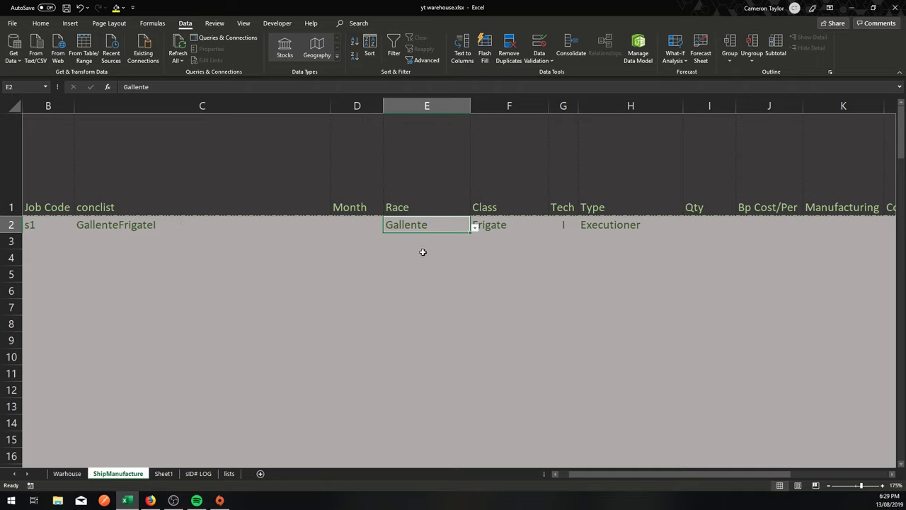
{"action": "left_click_drag", "start_coordinate": [437, 233], "coordinate": [591, 224]}
{"action": "key", "text": "Delete"}
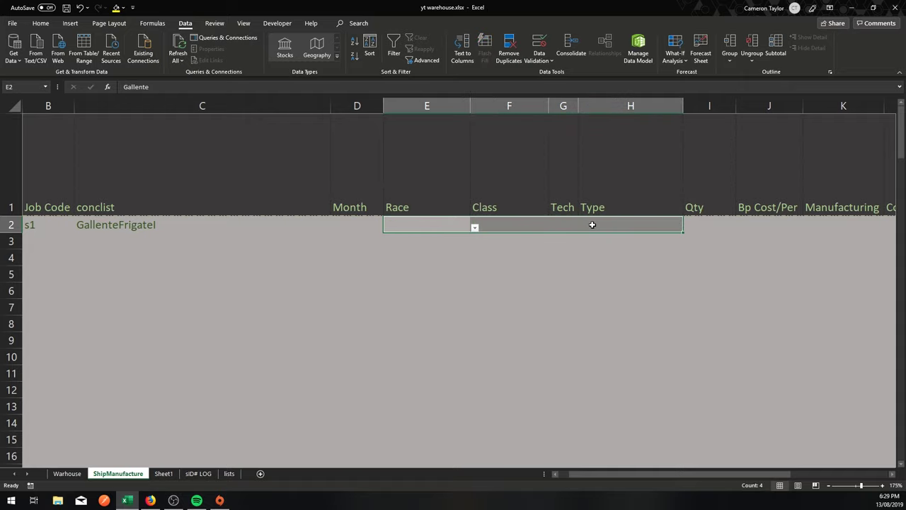
Remove the AmarrFrigateI list validation from the Type cell H2 by allowing any value
{"action": "left_click", "coordinate": [594, 224]}
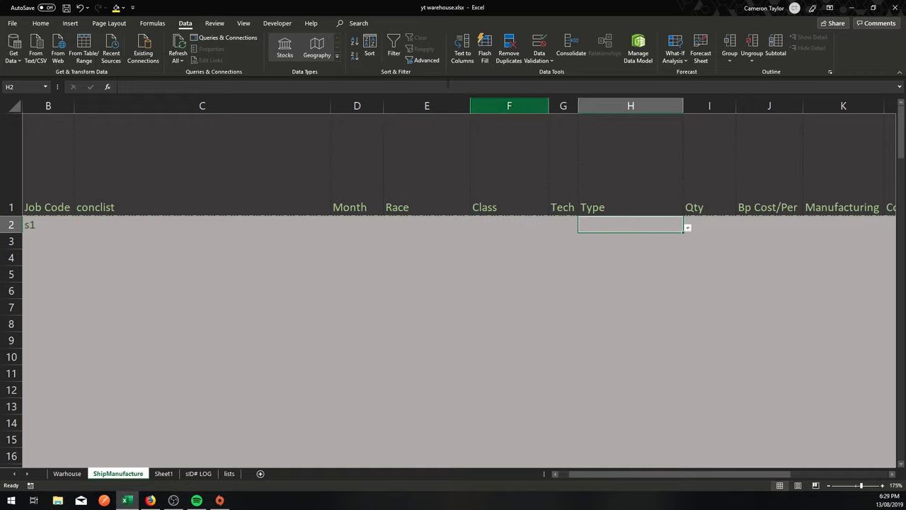
{"action": "left_click", "coordinate": [546, 59]}
{"action": "left_click", "coordinate": [547, 74]}
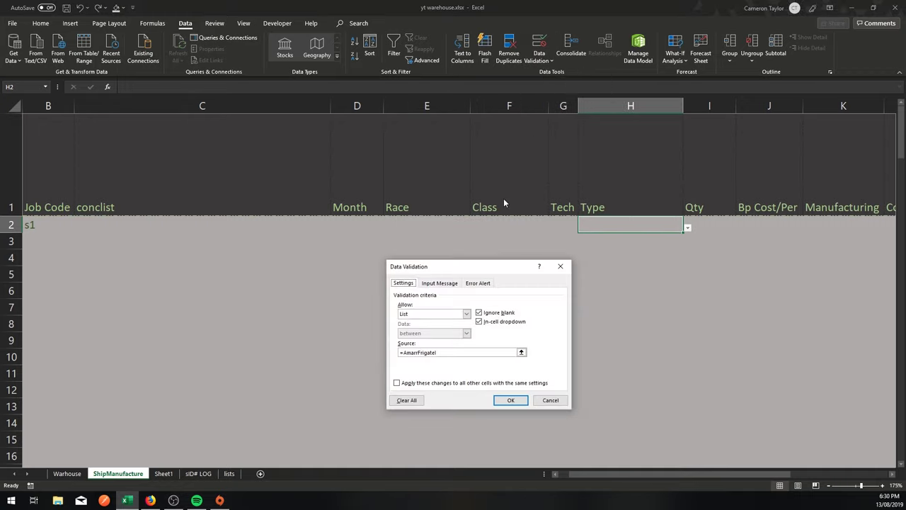
{"action": "left_click", "coordinate": [442, 314]}
{"action": "left_click", "coordinate": [418, 323]}
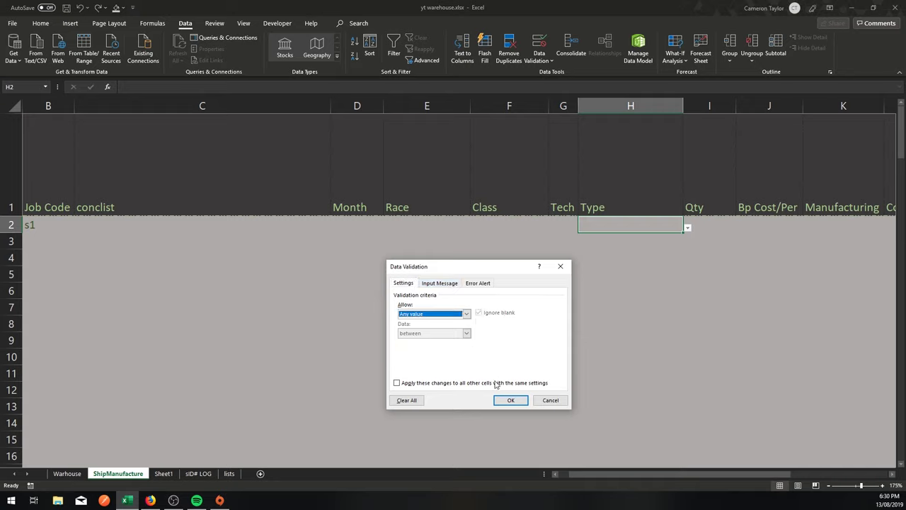
{"action": "left_click", "coordinate": [507, 401]}
{"action": "left_click", "coordinate": [653, 273]}
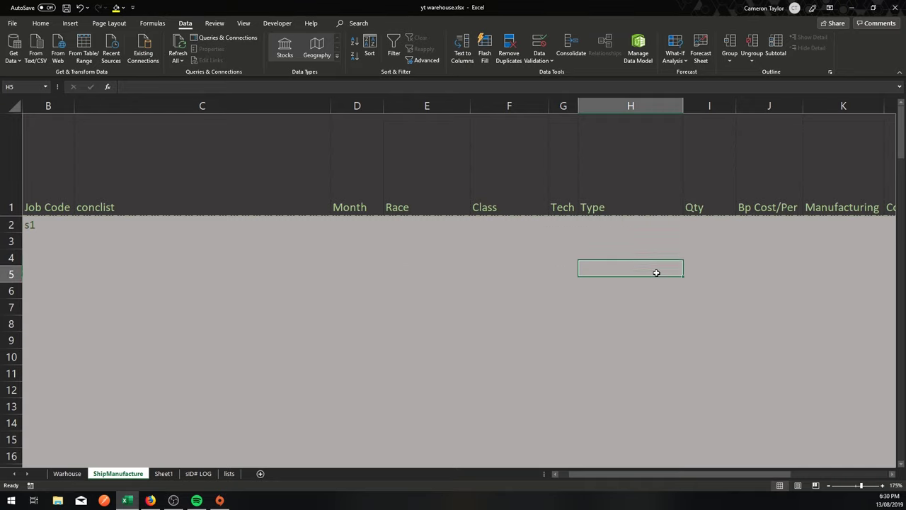
{"action": "left_click", "coordinate": [511, 272]}
Set the data validation of the Type cell H2 to allow a list
{"action": "left_click", "coordinate": [617, 224]}
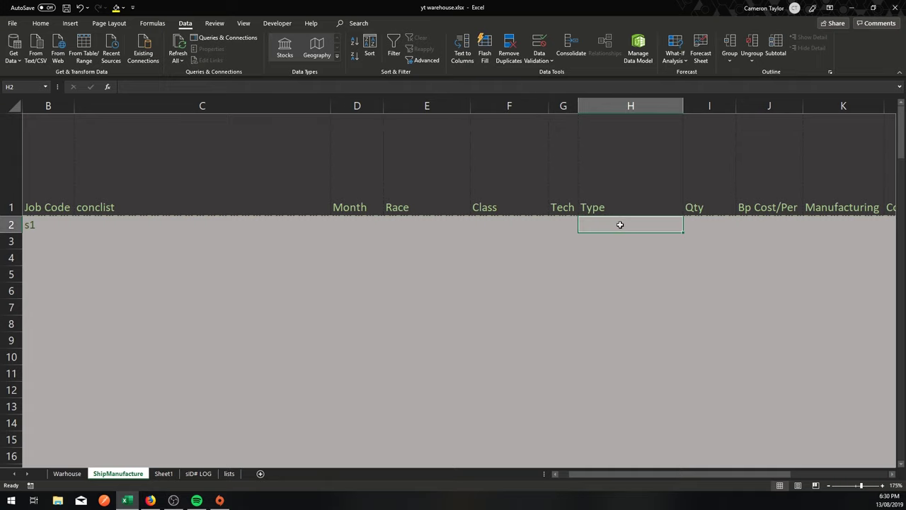
{"action": "left_click", "coordinate": [540, 60]}
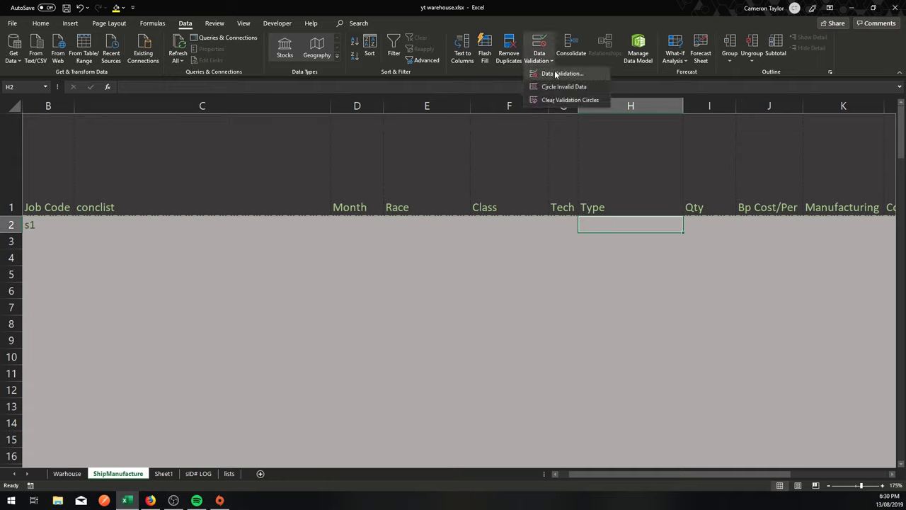
{"action": "left_click", "coordinate": [556, 74]}
{"action": "left_click", "coordinate": [454, 313]}
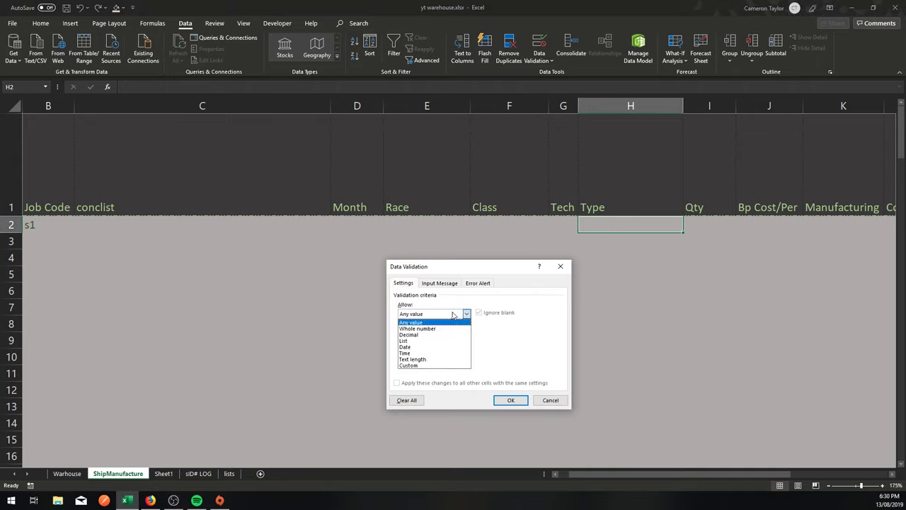
{"action": "left_click", "coordinate": [408, 365]}
{"action": "left_click", "coordinate": [431, 353]}
{"action": "left_click", "coordinate": [433, 314]}
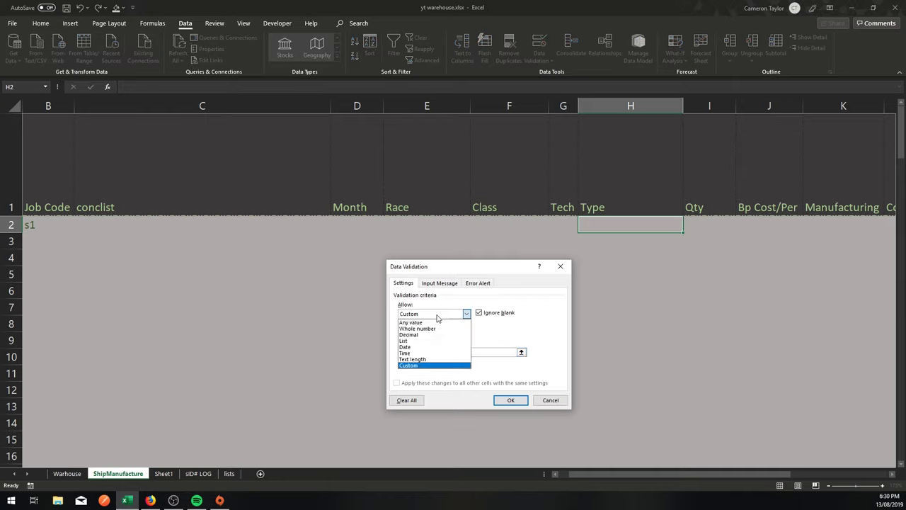
{"action": "left_click", "coordinate": [424, 340]}
Use =indirect(C2), with a relative reference to the conclist cell, as the list source and apply the validation despite the error warning
{"action": "left_click", "coordinate": [425, 352]}
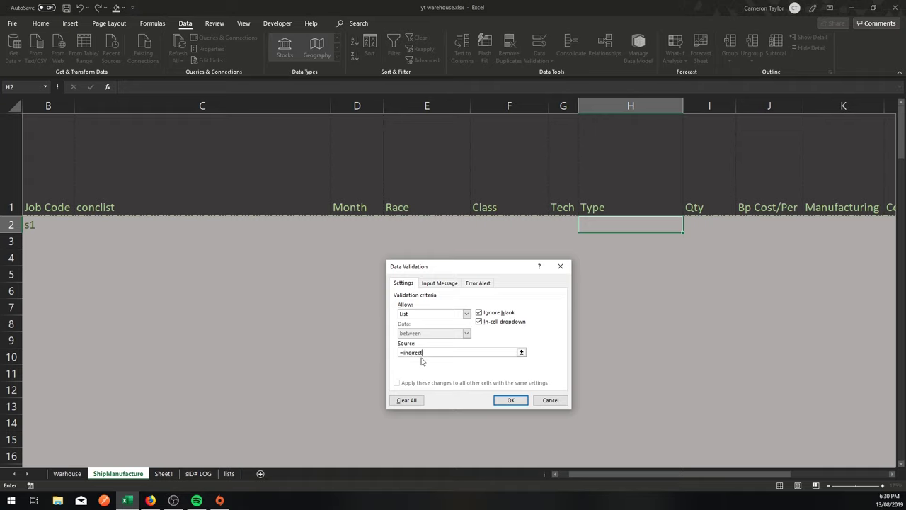
{"action": "left_click", "coordinate": [210, 226]}
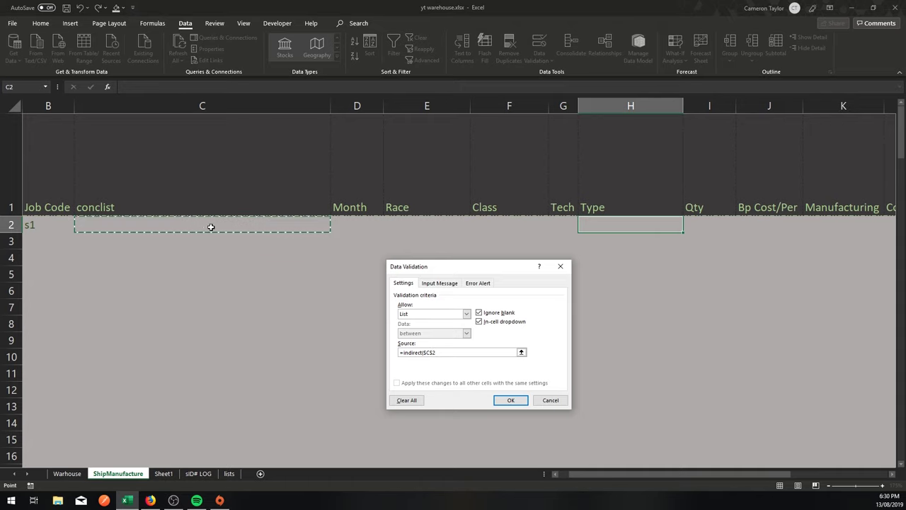
{"action": "key", "text": "F4"}
{"action": "key", "text": "F4"}
{"action": "key", "text": "F4"}
{"action": "type", "text": ")"}
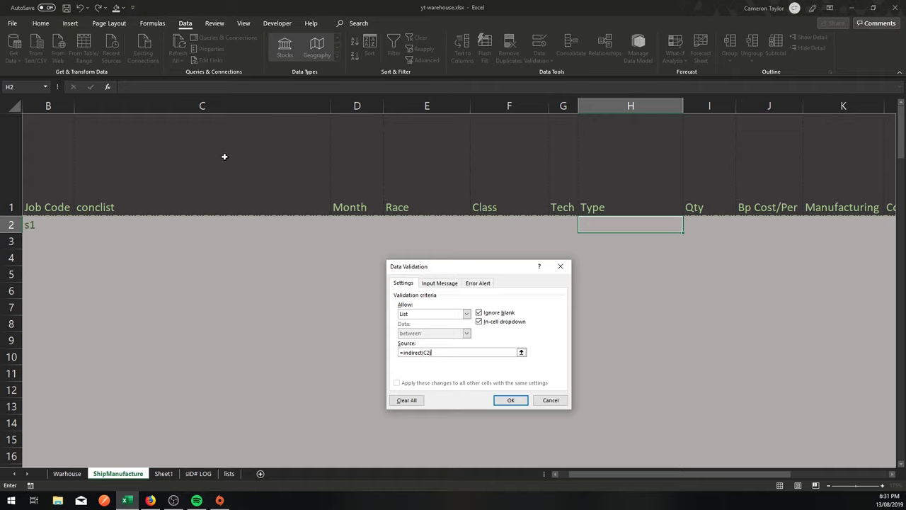
{"action": "left_click", "coordinate": [510, 401]}
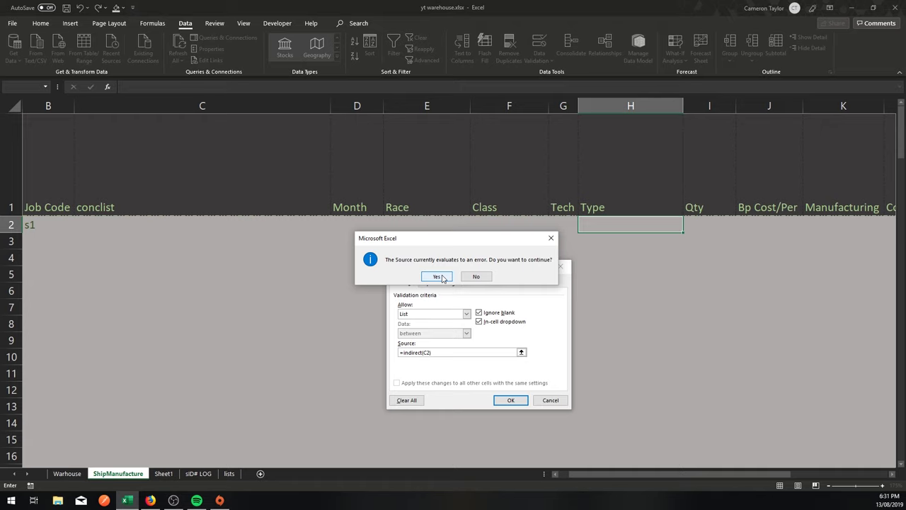
{"action": "left_click", "coordinate": [439, 277]}
{"action": "left_click", "coordinate": [596, 258]}
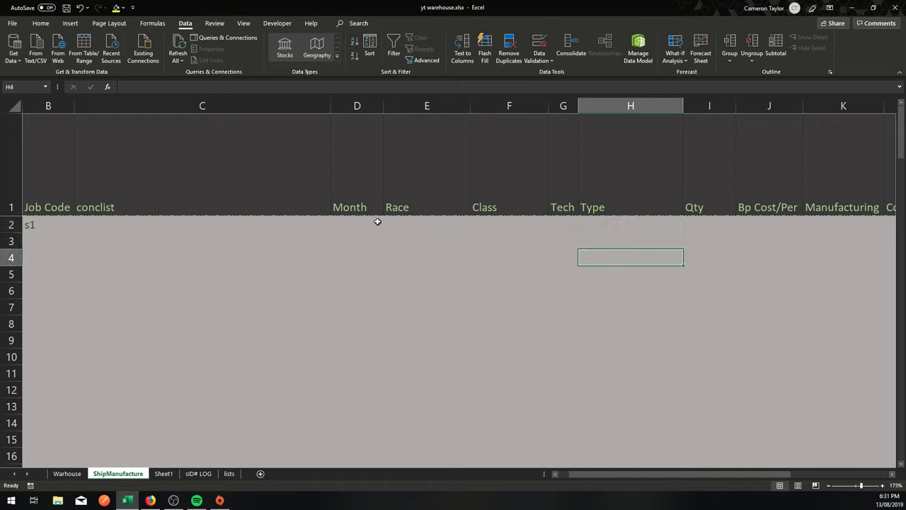
Fill row 2 with Race Amarr, Class Frigate and Tech I from their drop-down lists
{"action": "left_click", "coordinate": [371, 220]}
{"action": "left_click", "coordinate": [393, 277]}
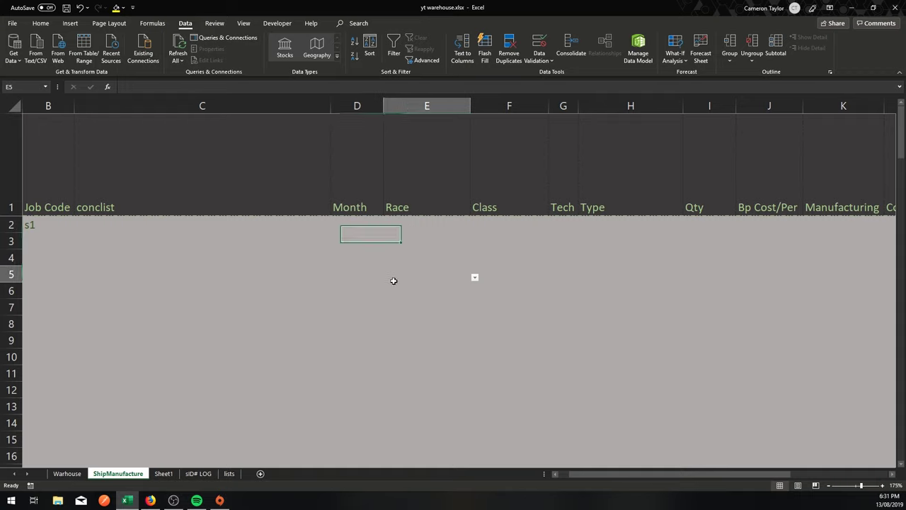
{"action": "left_click", "coordinate": [405, 220]}
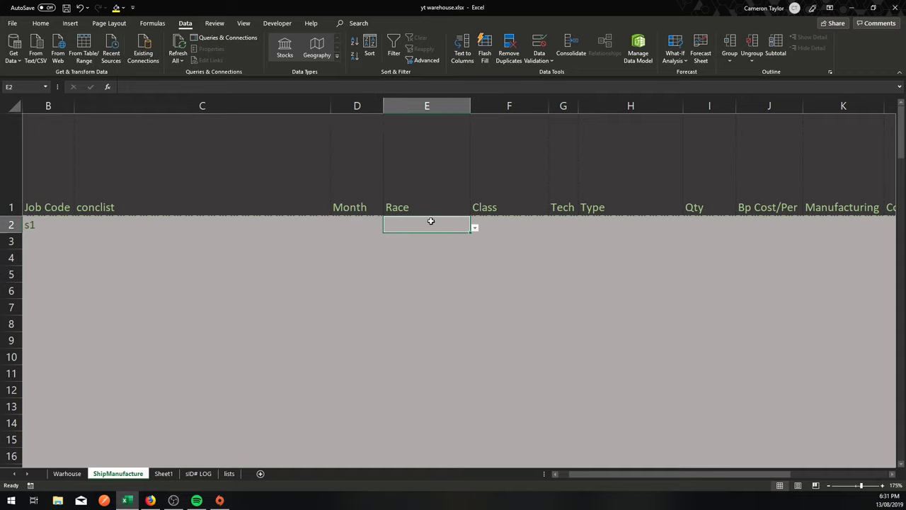
{"action": "left_click", "coordinate": [475, 228]}
{"action": "left_click", "coordinate": [385, 238]}
{"action": "left_click", "coordinate": [501, 226]}
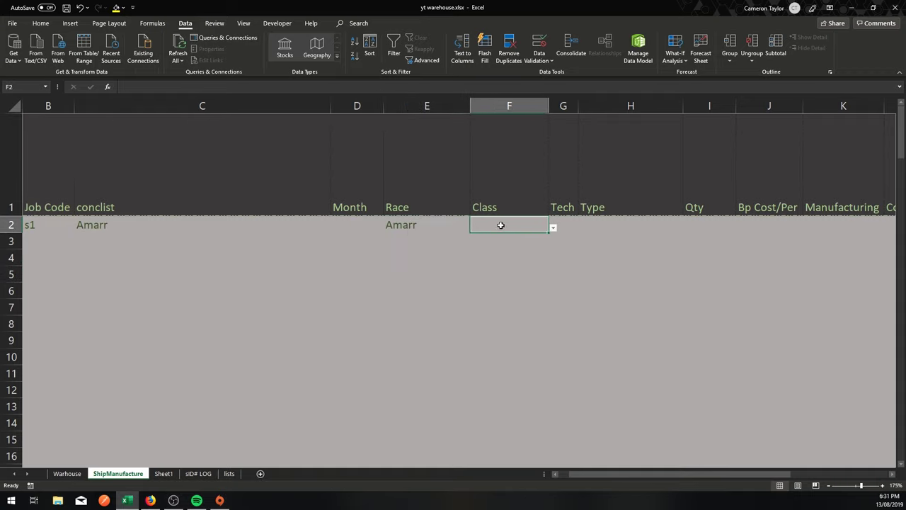
{"action": "left_click", "coordinate": [554, 228]}
{"action": "left_click", "coordinate": [488, 237]}
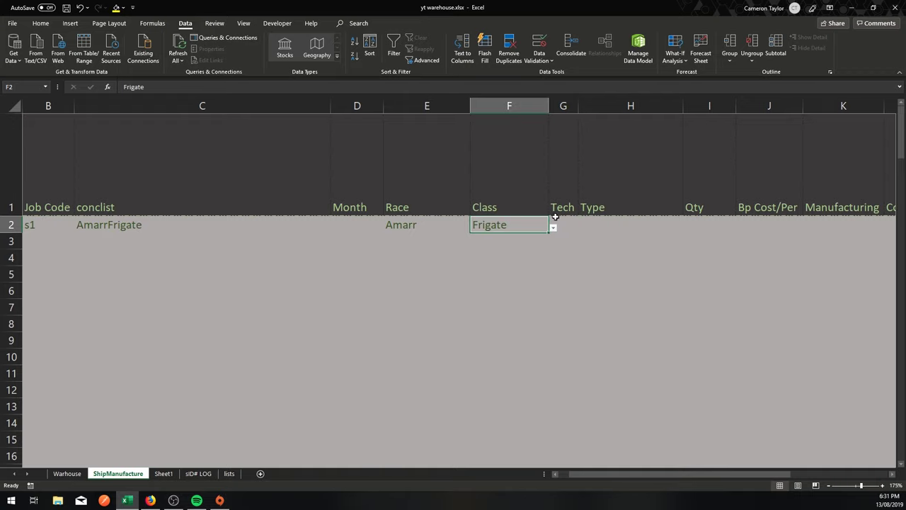
{"action": "left_click", "coordinate": [564, 224]}
{"action": "left_click", "coordinate": [582, 228]}
{"action": "left_click", "coordinate": [542, 233]}
Check which ships the Type drop-down in H2 offers for the Amarr frigate selection
{"action": "left_click", "coordinate": [669, 226]}
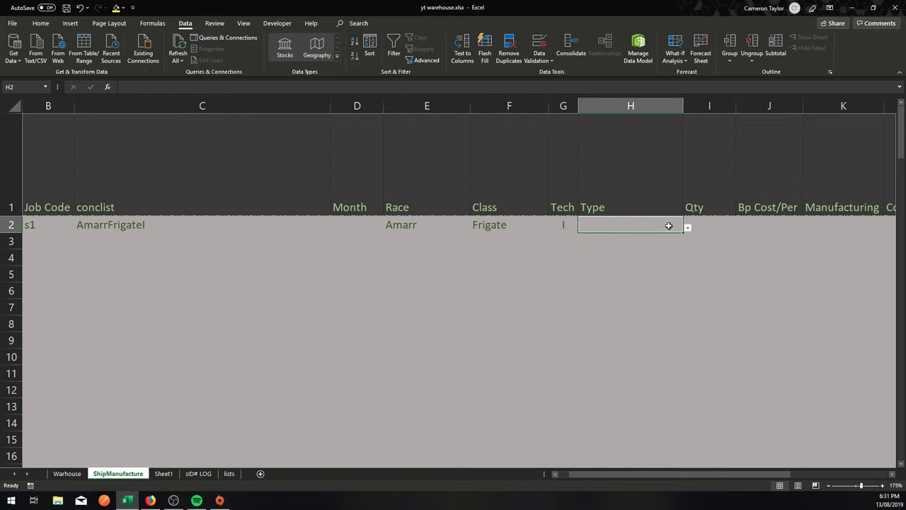
{"action": "left_click", "coordinate": [687, 228]}
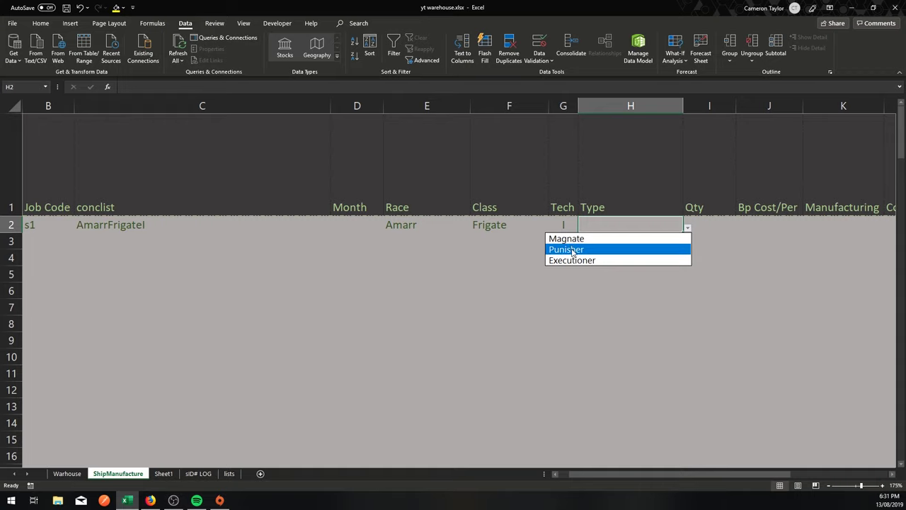
{"action": "left_click", "coordinate": [435, 257]}
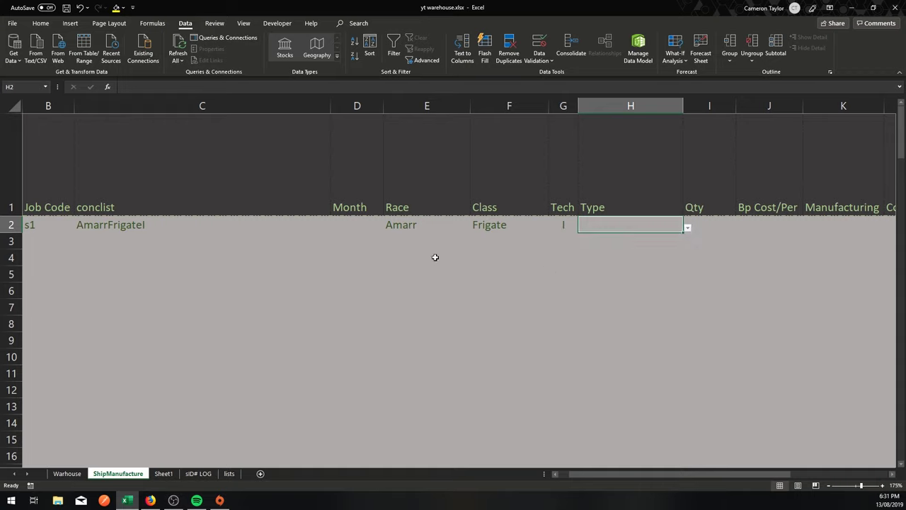
Change the Race in row 2 to Caldari and choose Kestrel as the Type in H2
{"action": "left_click", "coordinate": [415, 228]}
{"action": "left_click", "coordinate": [474, 229]}
{"action": "left_click", "coordinate": [427, 253]}
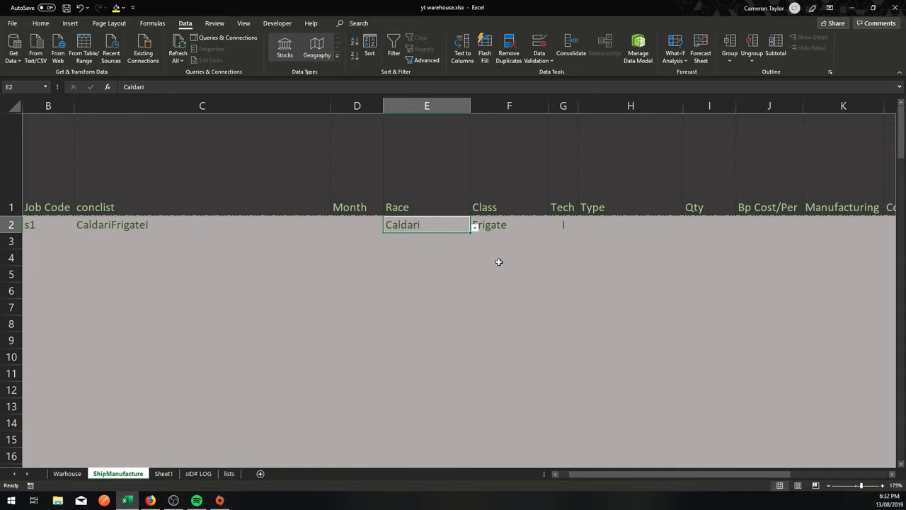
{"action": "left_click", "coordinate": [564, 225]}
{"action": "left_click", "coordinate": [621, 226]}
{"action": "left_click", "coordinate": [688, 226]}
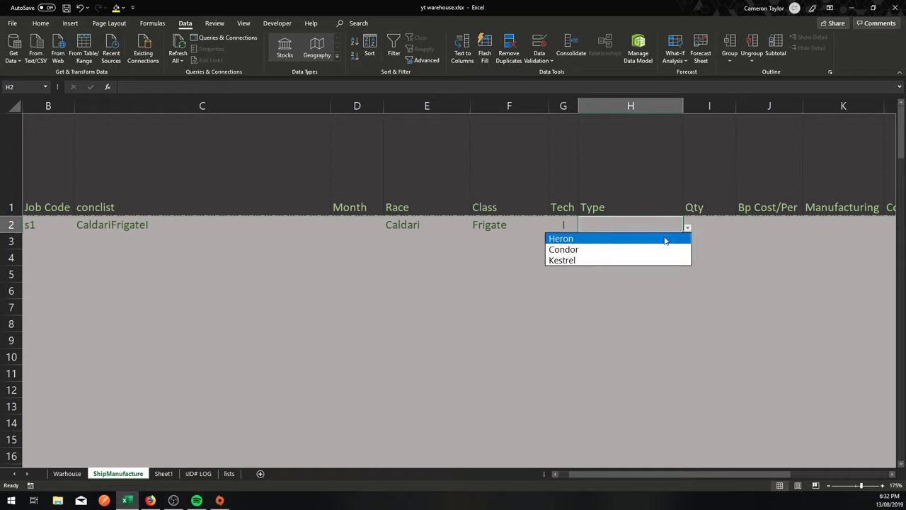
{"action": "left_click", "coordinate": [574, 260]}
{"action": "left_click", "coordinate": [587, 252]}
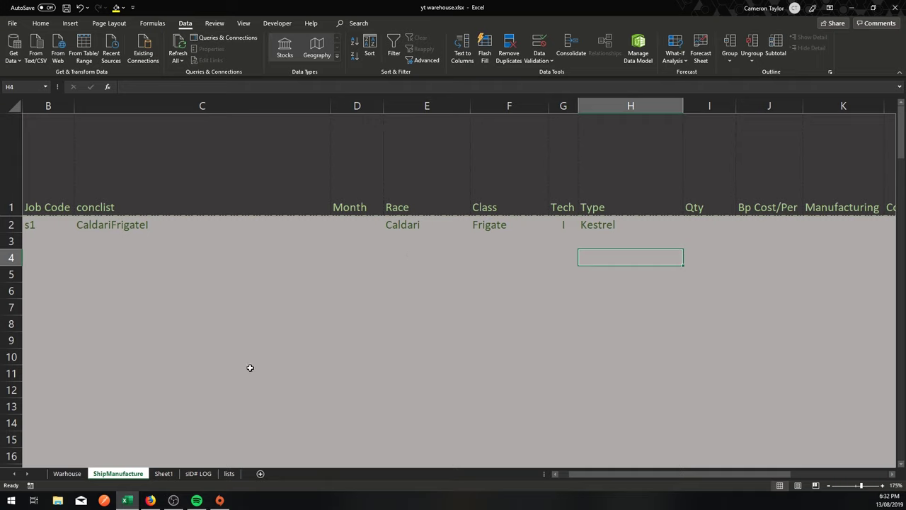
Add the header MinmatarFrigateI in cell I1 of the lists sheet
{"action": "left_click", "coordinate": [230, 473]}
{"action": "left_click", "coordinate": [458, 167]}
{"action": "left_click", "coordinate": [454, 113]}
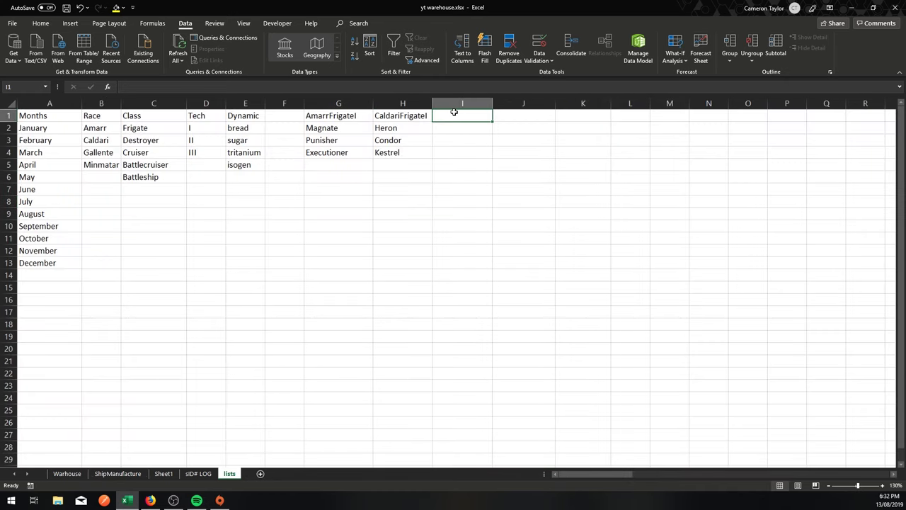
{"action": "type", "text": "Minmatard"}
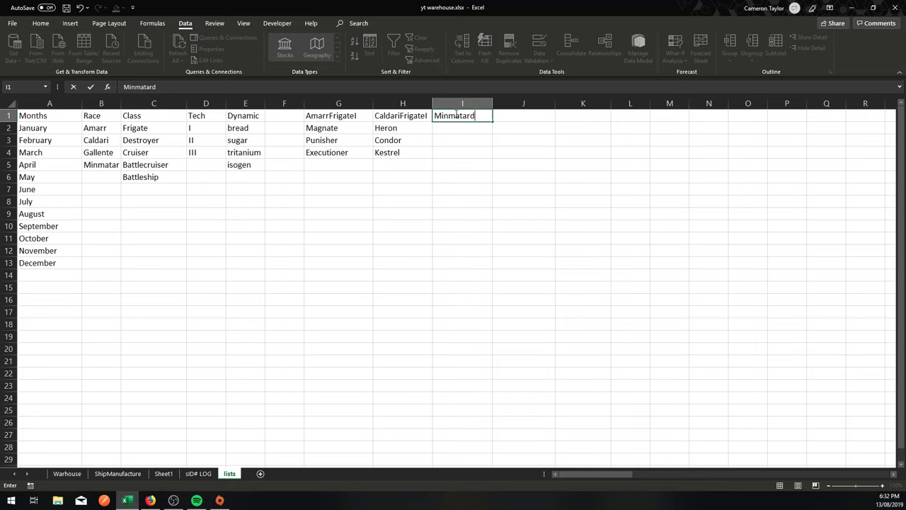
{"action": "key", "text": "BackSpace"}
{"action": "type", "text": "FrigateI"}
{"action": "key", "text": "Return"}
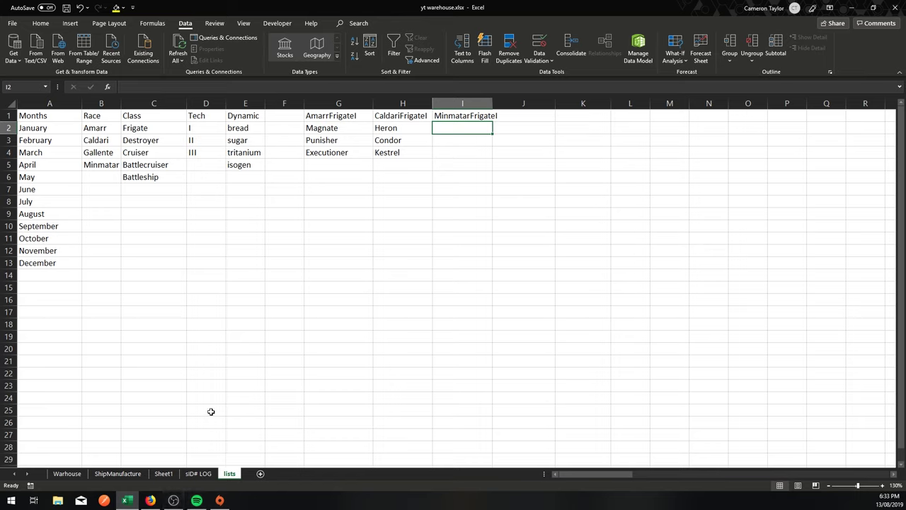
Switch to the Mupersega Google Sheets file in Firefox and review the resource table on Home and the Ship Conc Lists sheet
{"action": "left_click", "coordinate": [150, 500]}
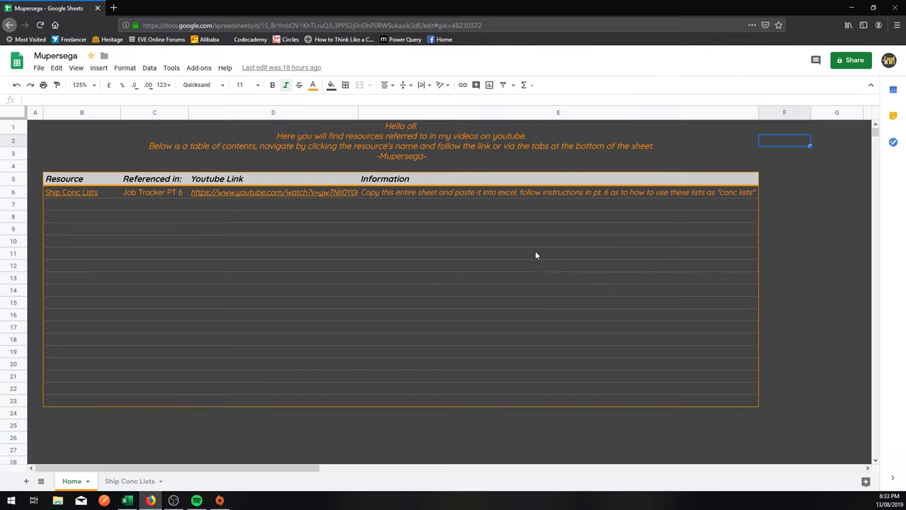
{"action": "left_click", "coordinate": [325, 244]}
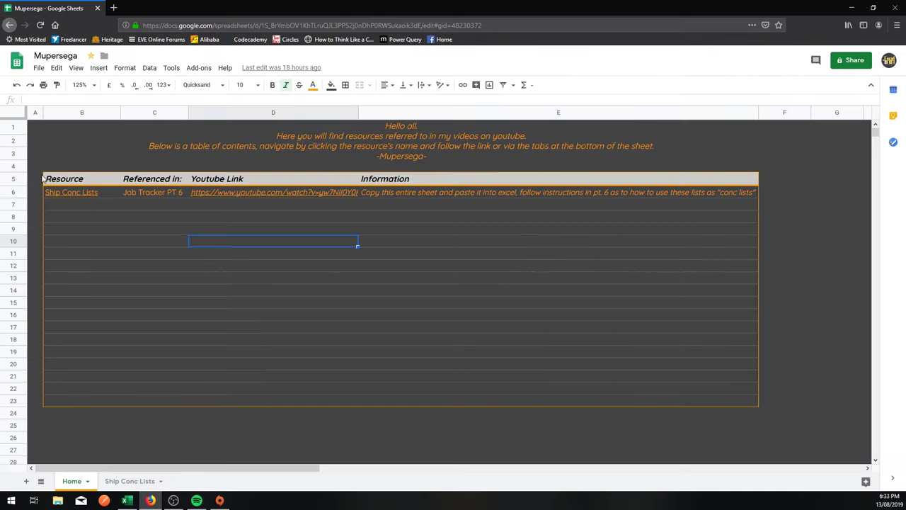
{"action": "left_click", "coordinate": [259, 258]}
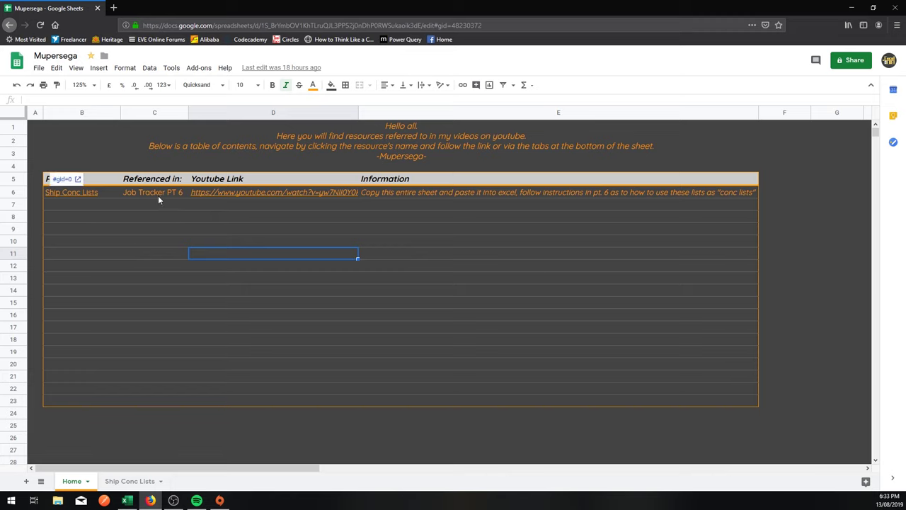
{"action": "key", "text": "Down"}
{"action": "key", "text": "Left"}
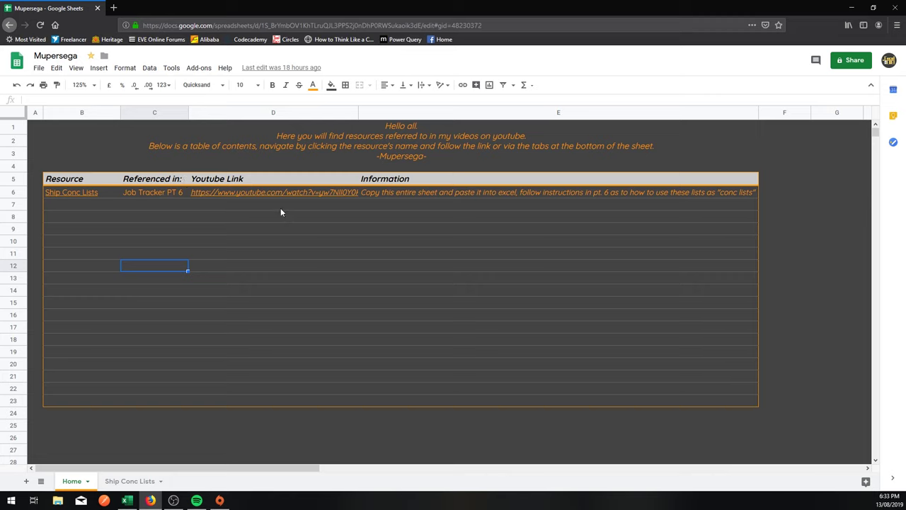
{"action": "mouse_move", "coordinate": [273, 192]}
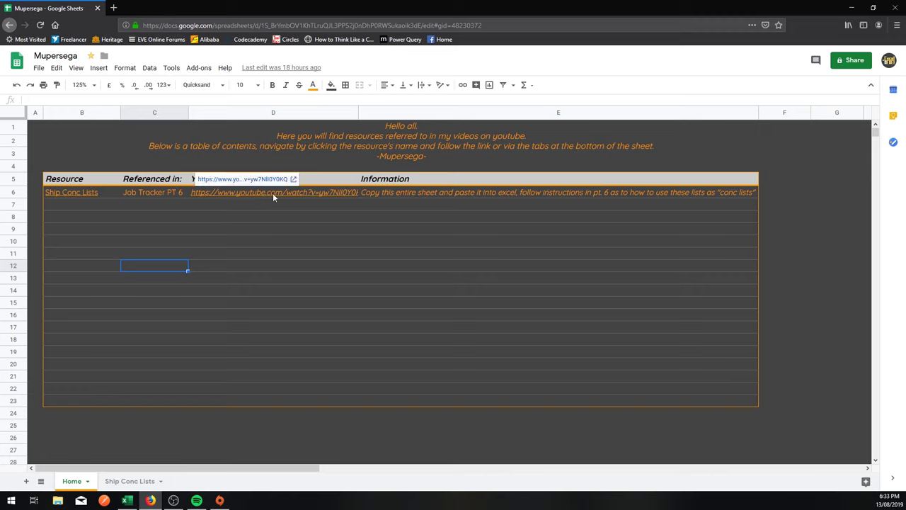
{"action": "left_click", "coordinate": [269, 255]}
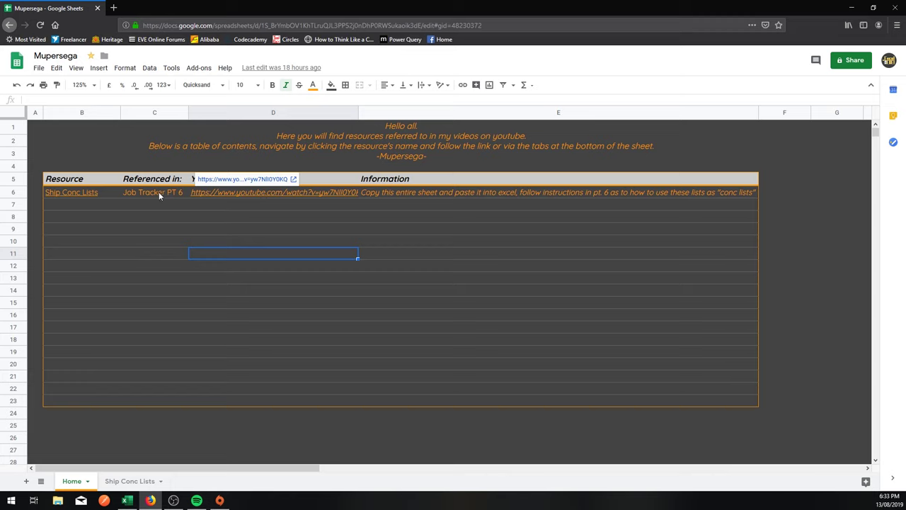
{"action": "left_click", "coordinate": [181, 230]}
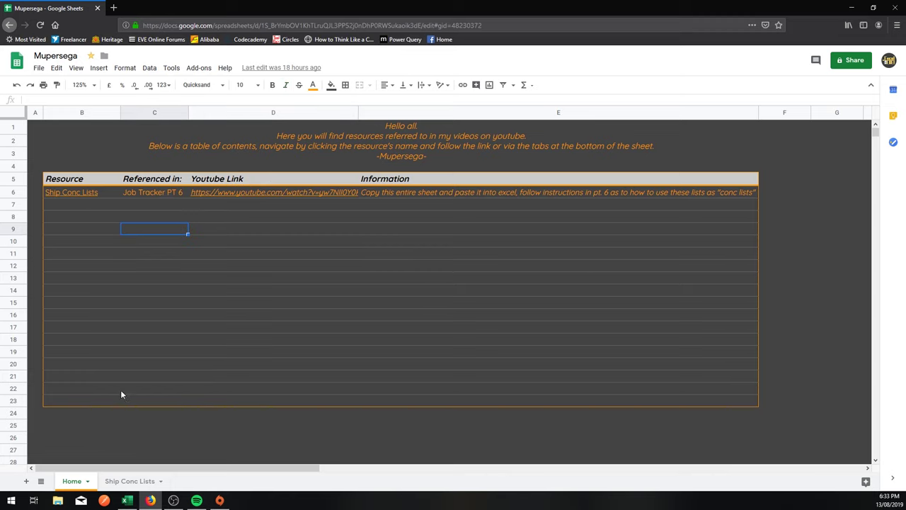
{"action": "left_click", "coordinate": [131, 482]}
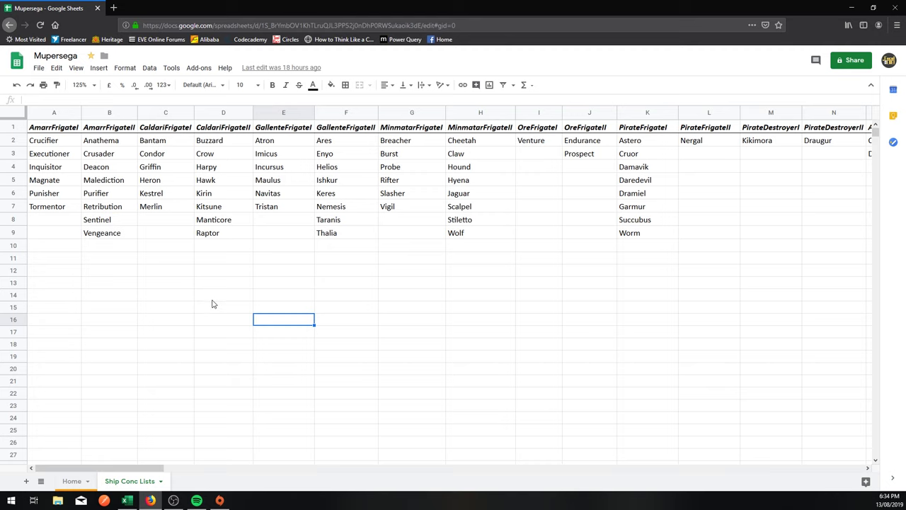
{"action": "left_click", "coordinate": [74, 482]}
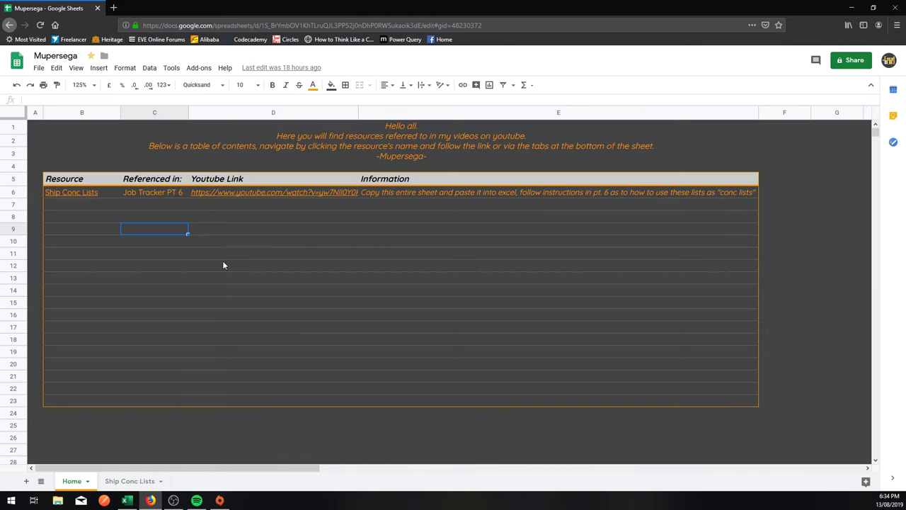
Open the Ship Conc Lists sheet through its resource link on the Home sheet
{"action": "left_click", "coordinate": [66, 191]}
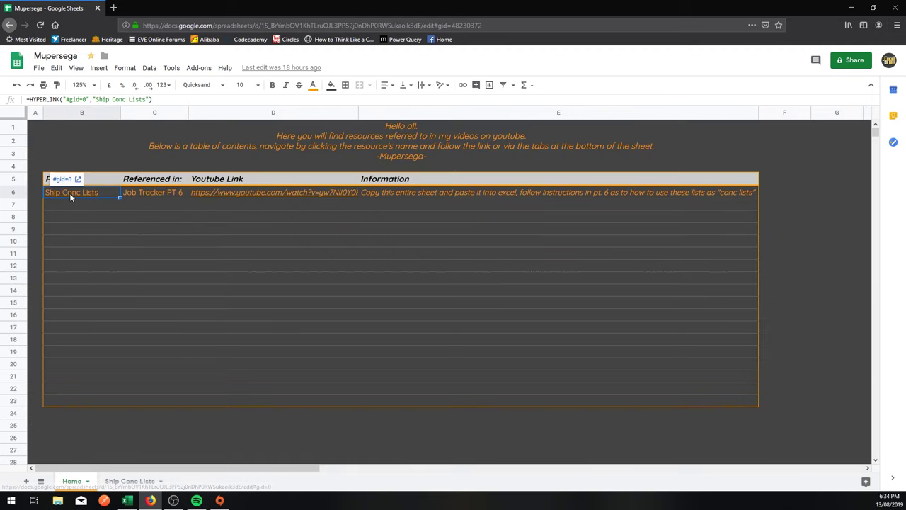
{"action": "left_click", "coordinate": [62, 179]}
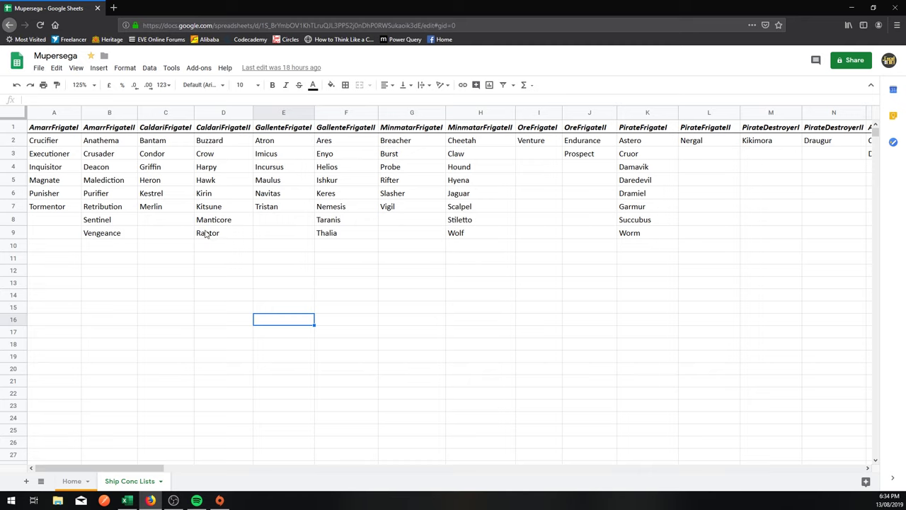
{"action": "left_click", "coordinate": [212, 287]}
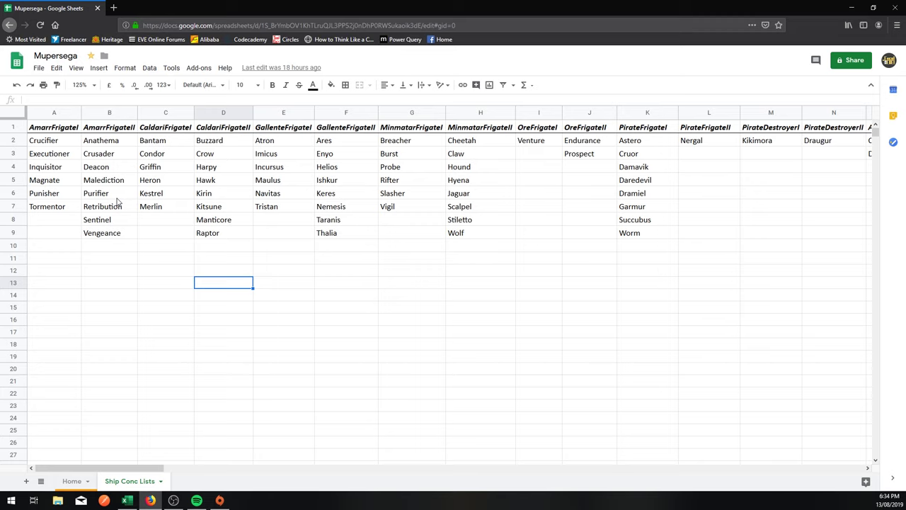
Copy the entire Ship Conc Lists sheet
{"action": "left_click", "coordinate": [13, 116]}
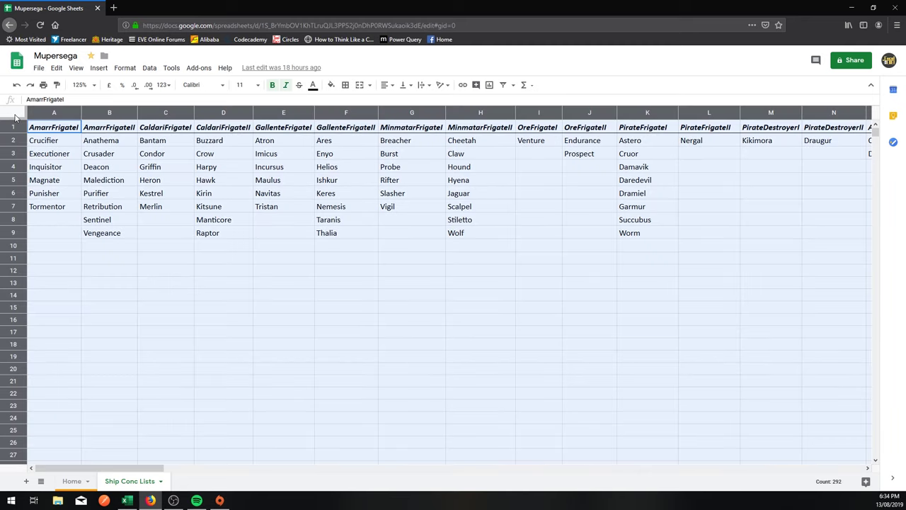
{"action": "right_click", "coordinate": [15, 117]}
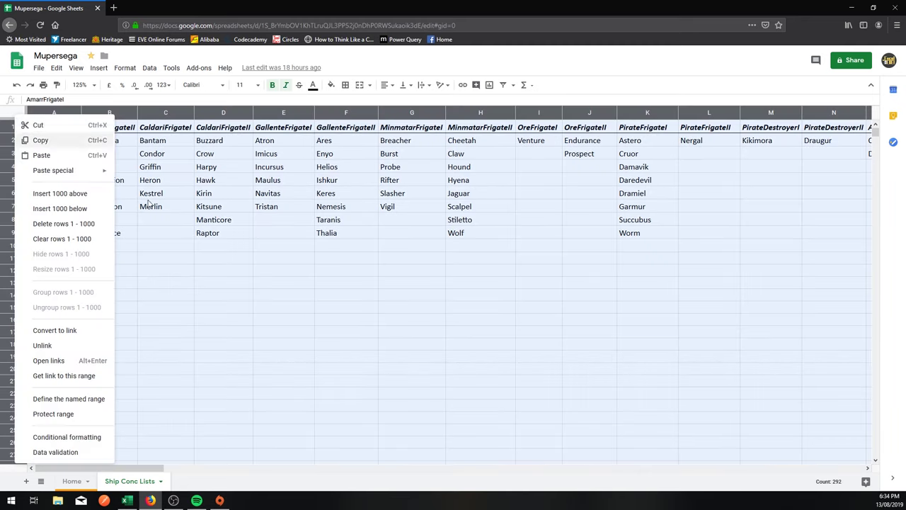
{"action": "left_click", "coordinate": [36, 138]}
{"action": "left_click", "coordinate": [7, 116]}
{"action": "right_click", "coordinate": [10, 119]}
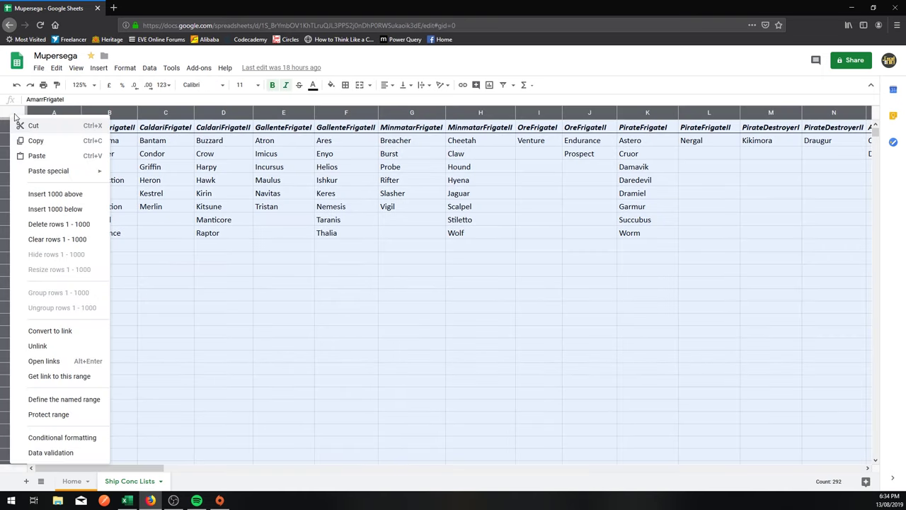
{"action": "key", "text": "Escape"}
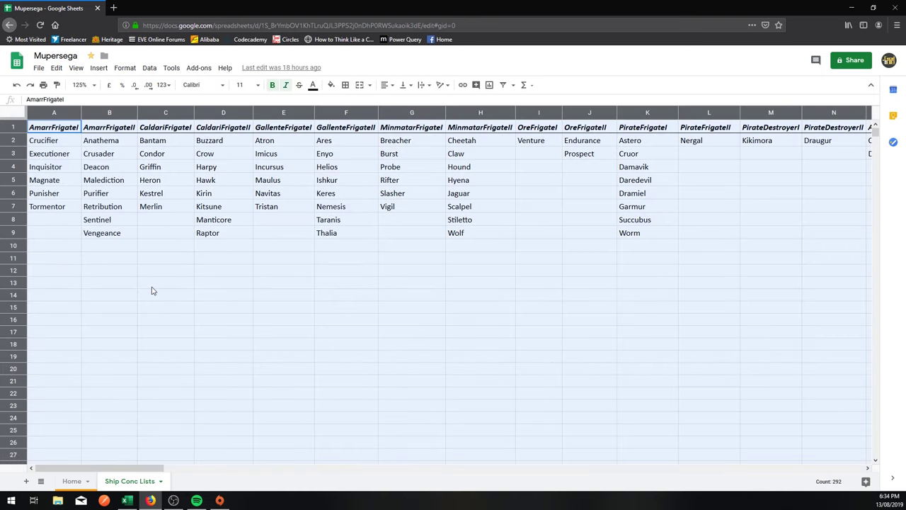
Switch to the yt warehouse workbook in Excel and clear the old frigate lists in G1:I6 of the lists sheet
{"action": "left_click", "coordinate": [127, 501]}
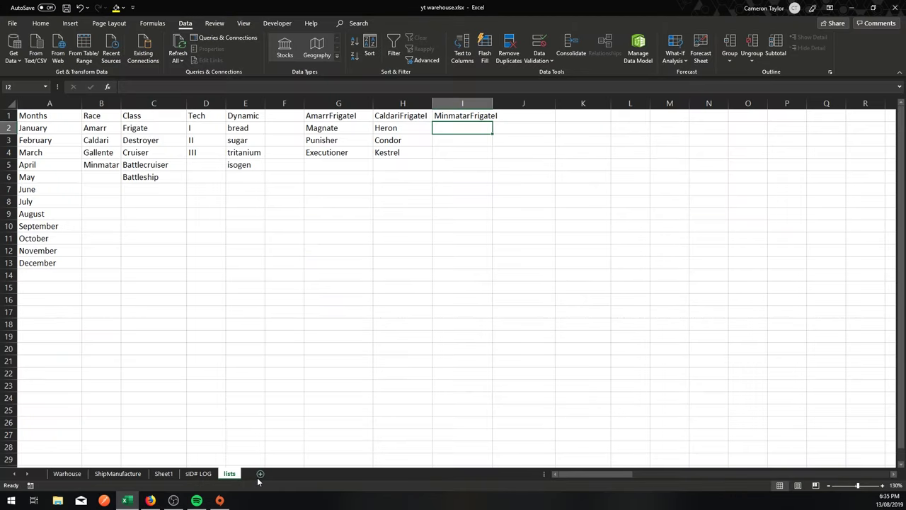
{"action": "left_click", "coordinate": [480, 252]}
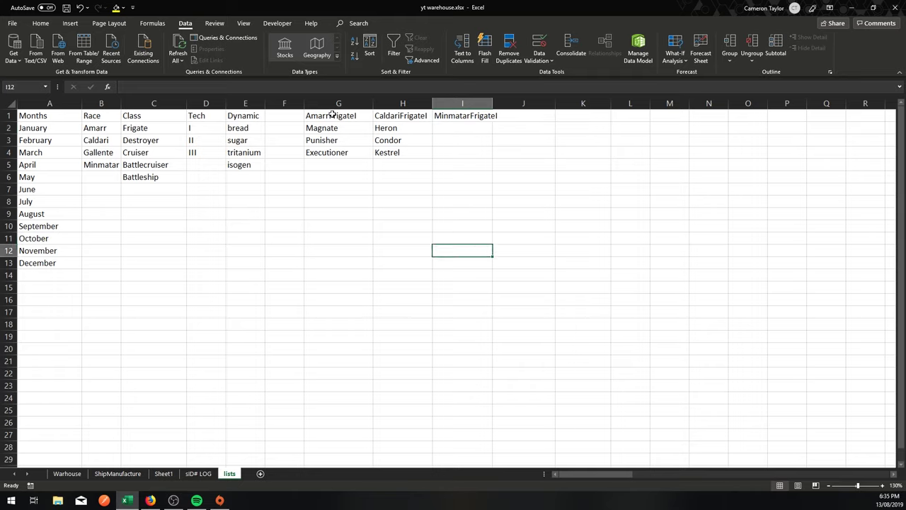
{"action": "left_click_drag", "start_coordinate": [333, 114], "coordinate": [469, 172]}
{"action": "key", "text": "Delete"}
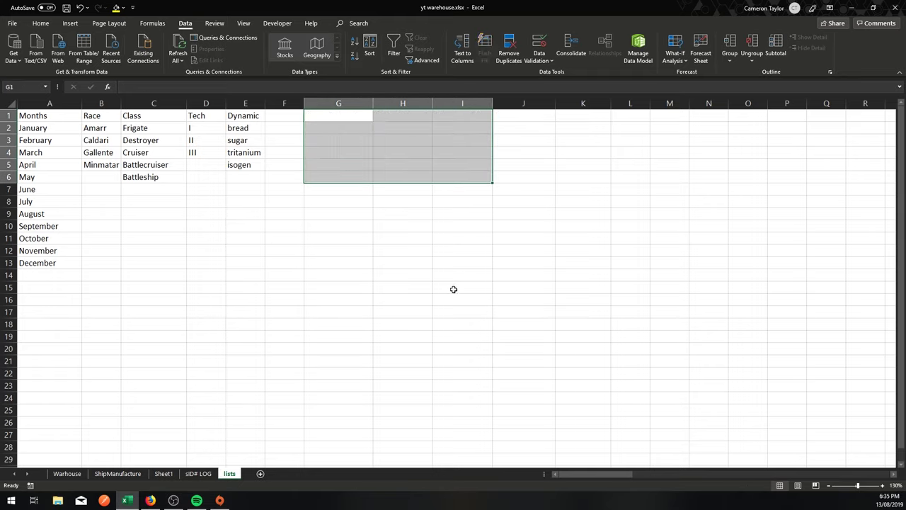
{"action": "left_click", "coordinate": [454, 289]}
Paste the copied ship lists at G1 of the lists sheet, matching the destination formatting
{"action": "left_click", "coordinate": [338, 115]}
{"action": "right_click", "coordinate": [337, 116]}
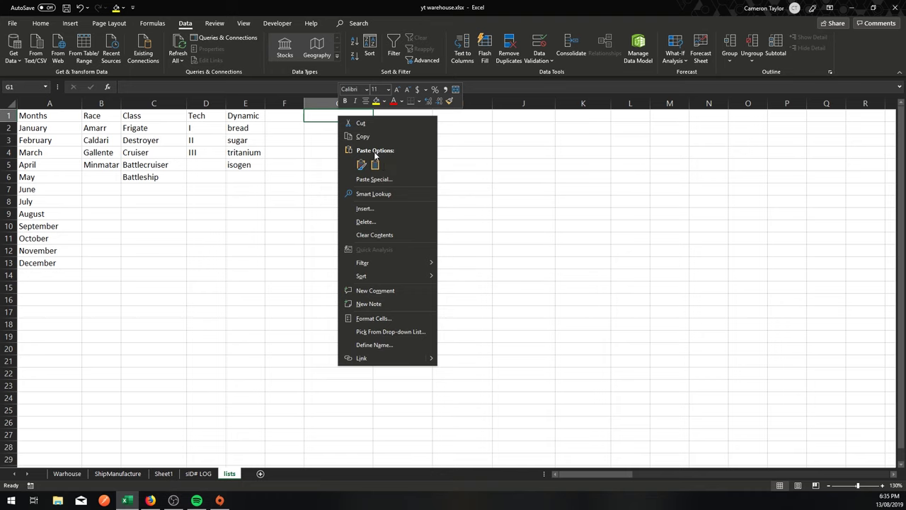
{"action": "left_click", "coordinate": [375, 166]}
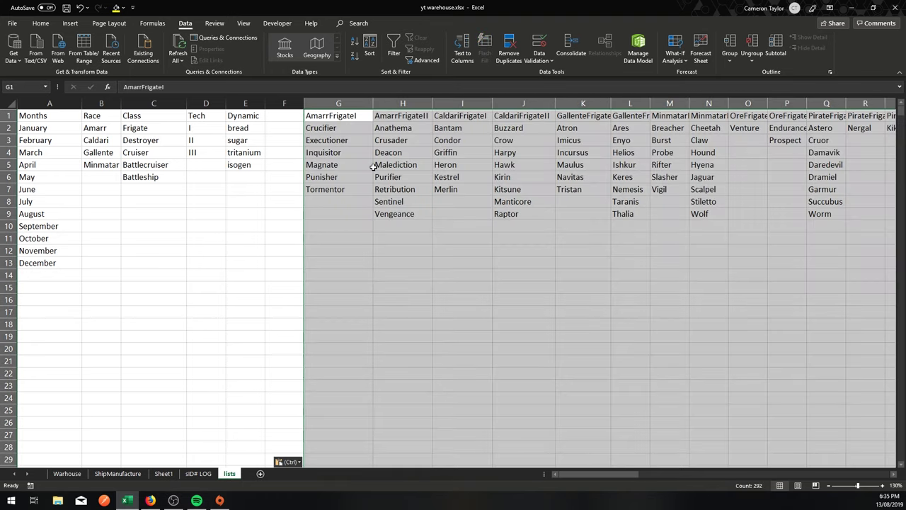
{"action": "left_click", "coordinate": [359, 253]}
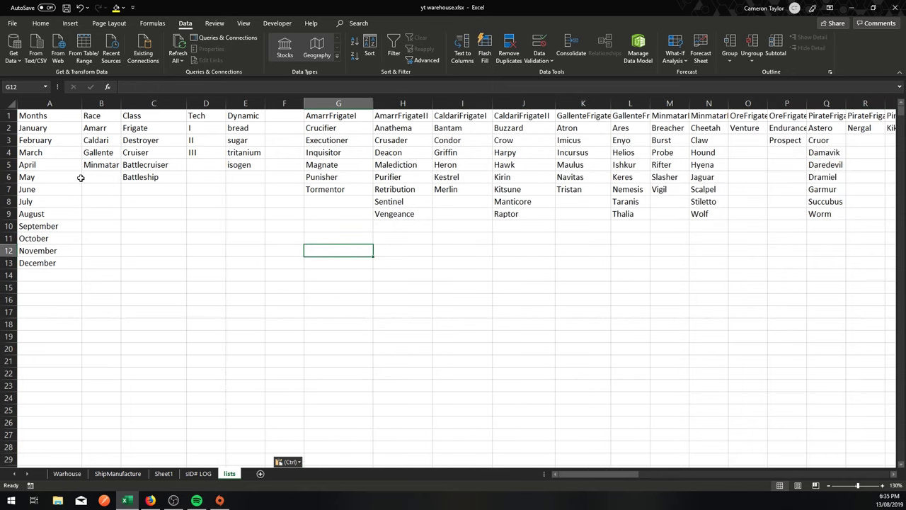
Examine the pasted ship lists from AmarrFrigateI across to OreMiningII, including the battleship, battlecruiser and cruiser columns
{"action": "left_click", "coordinate": [274, 226]}
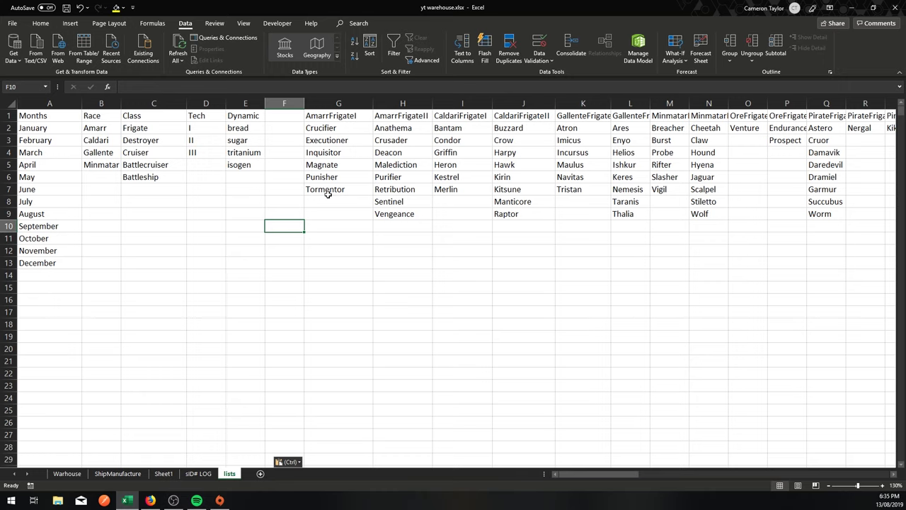
{"action": "left_click", "coordinate": [343, 115]}
{"action": "left_click_drag", "start_coordinate": [343, 115], "coordinate": [798, 212]}
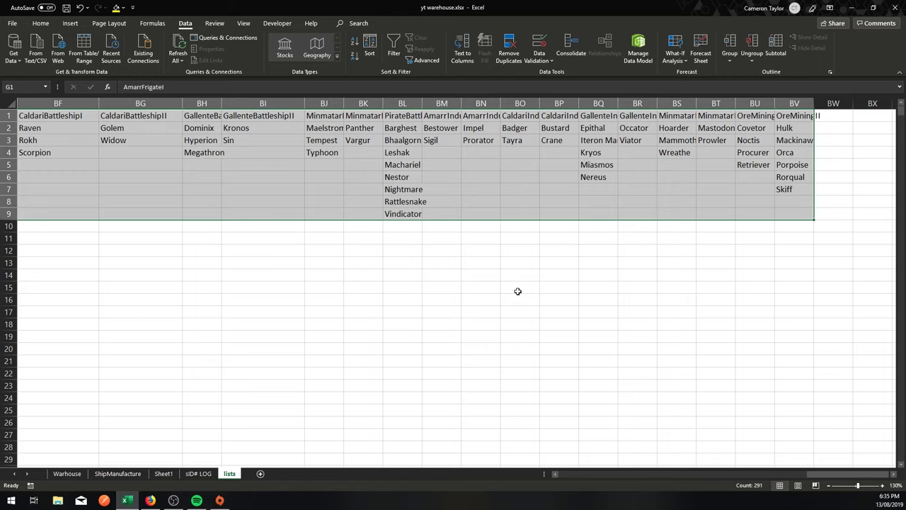
{"action": "left_click", "coordinate": [396, 261]}
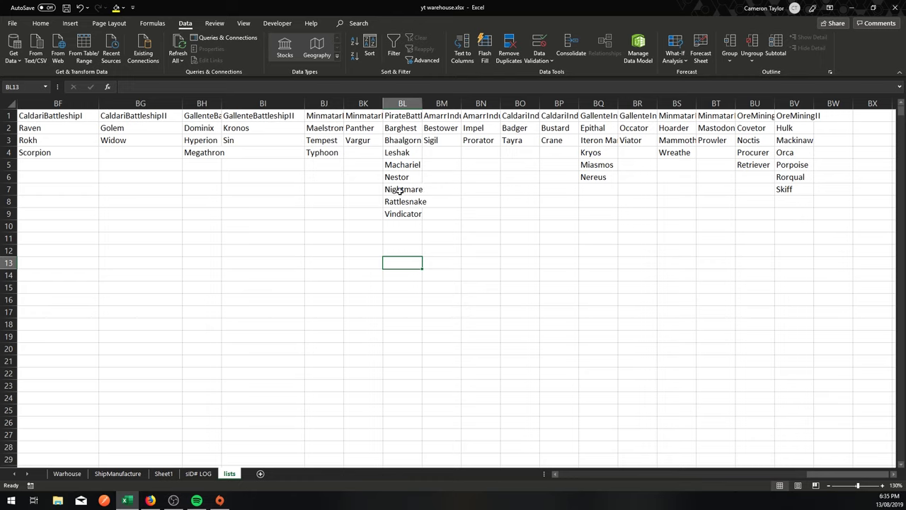
{"action": "left_click", "coordinate": [397, 212]}
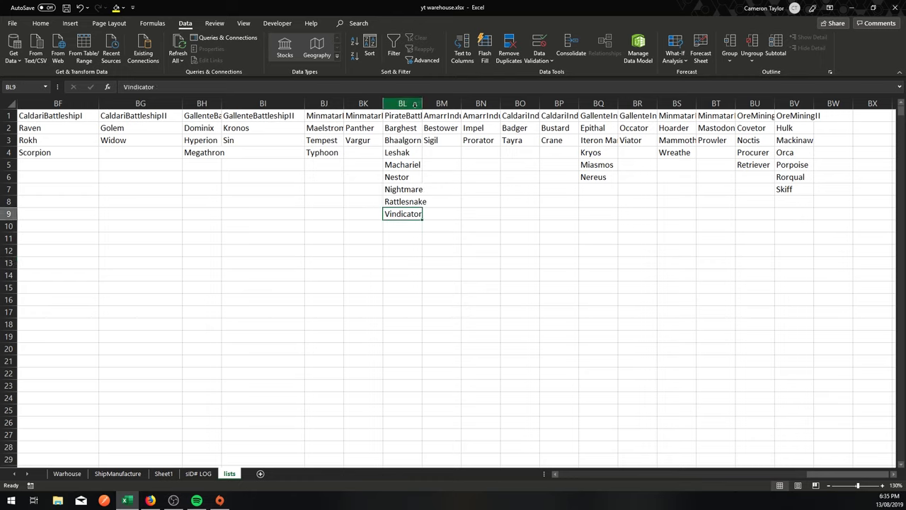
{"action": "left_click", "coordinate": [404, 153]}
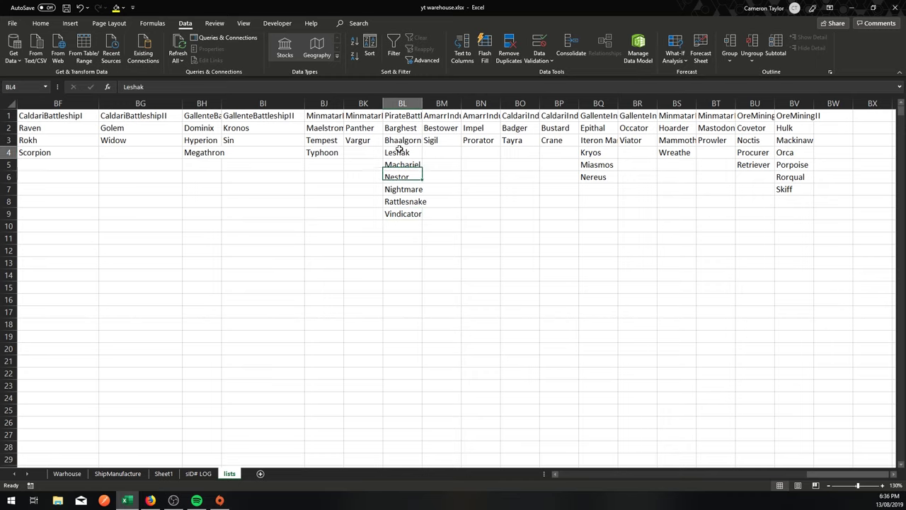
{"action": "left_click", "coordinate": [270, 191]}
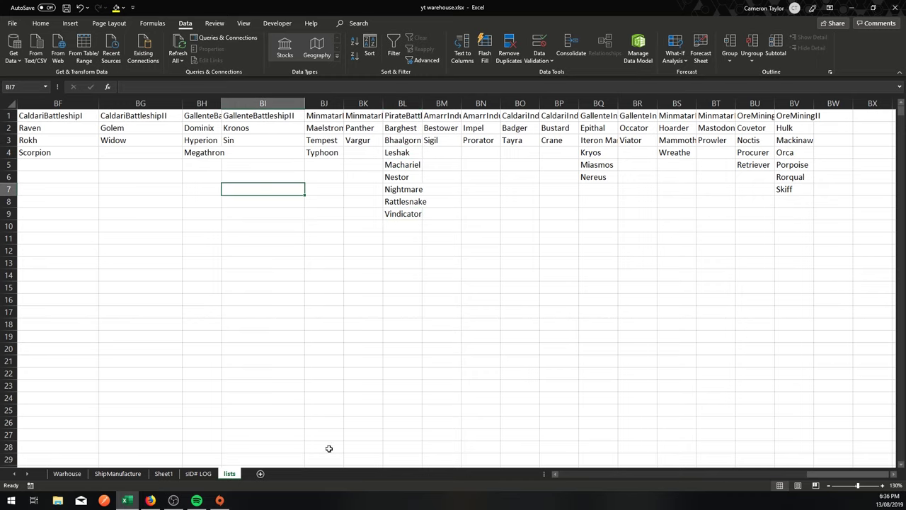
{"action": "left_click_drag", "start_coordinate": [554, 475], "coordinate": [554, 475]}
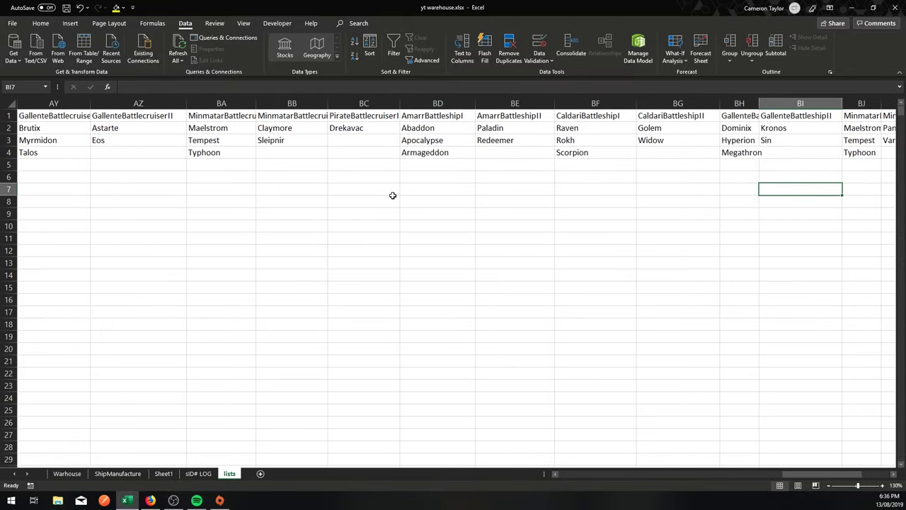
{"action": "left_click", "coordinate": [523, 165]}
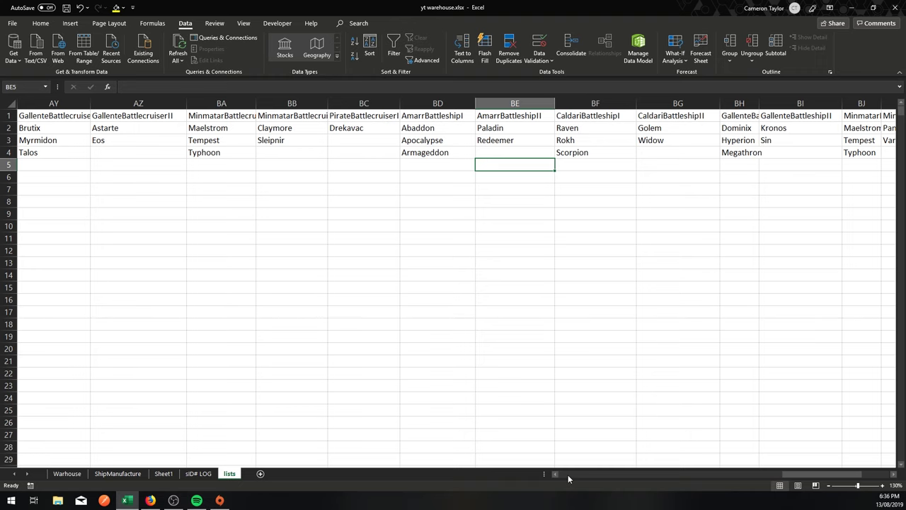
{"action": "left_click_drag", "start_coordinate": [557, 474], "coordinate": [557, 475]}
{"action": "left_click", "coordinate": [191, 126]}
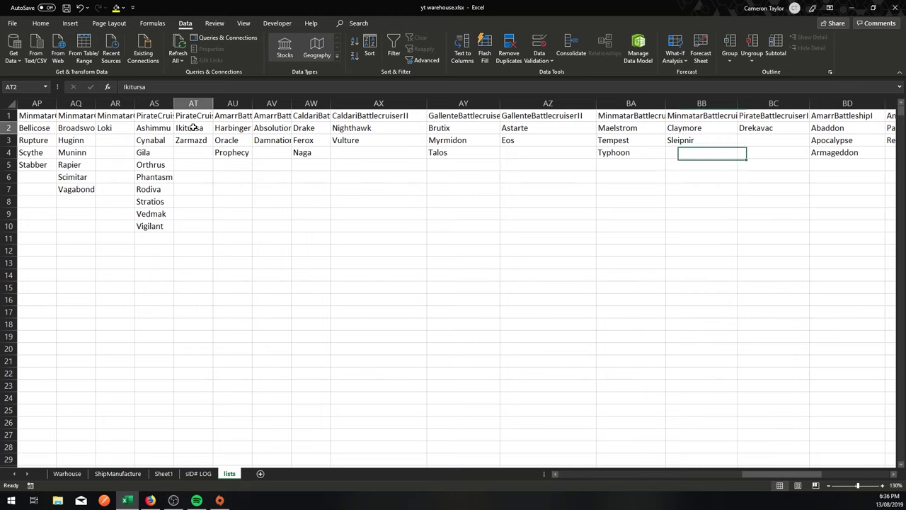
Widen the pirate cruiser columns AS and AT so their headers fit
{"action": "left_click_drag", "start_coordinate": [172, 105], "coordinate": [188, 106]}
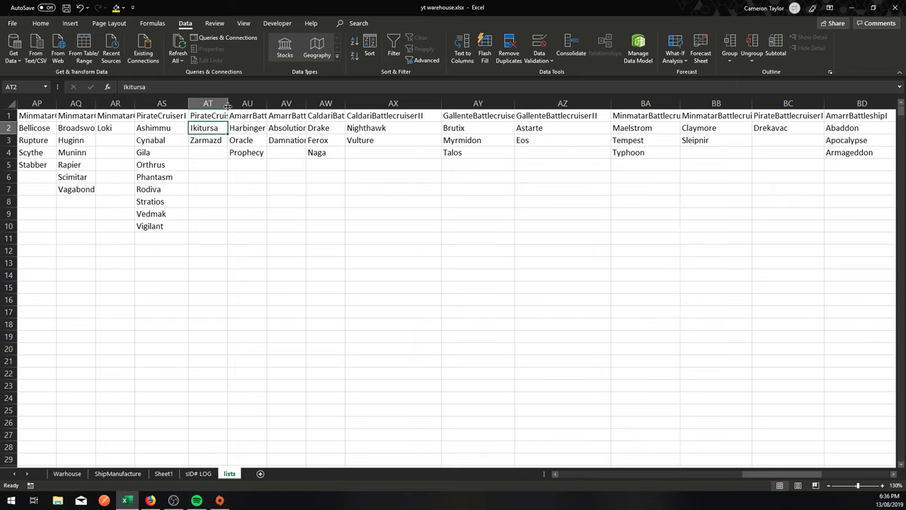
{"action": "left_click_drag", "start_coordinate": [227, 105], "coordinate": [240, 104]}
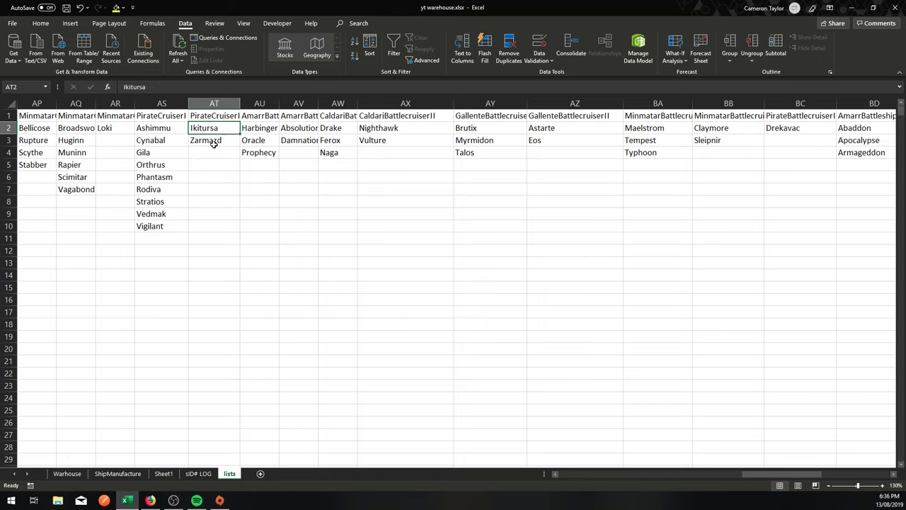
{"action": "left_click", "coordinate": [555, 475]}
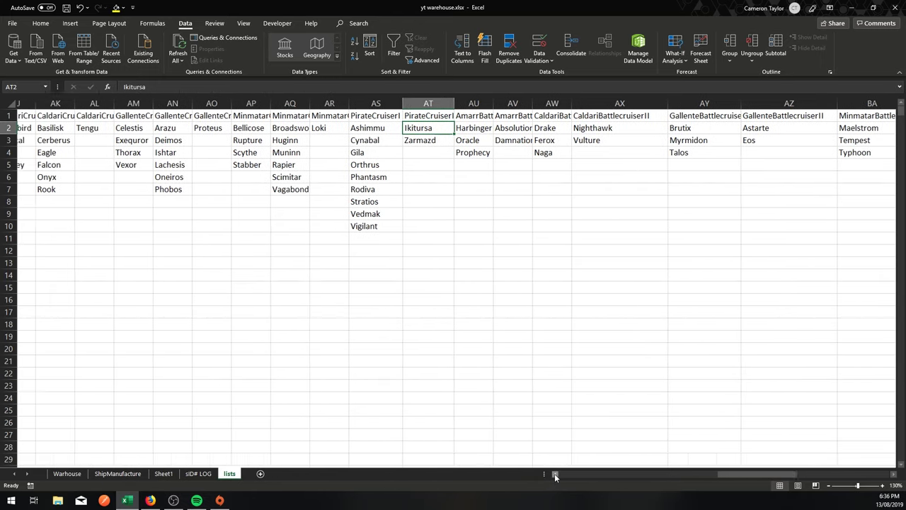
{"action": "left_click_drag", "start_coordinate": [555, 476], "coordinate": [555, 475]}
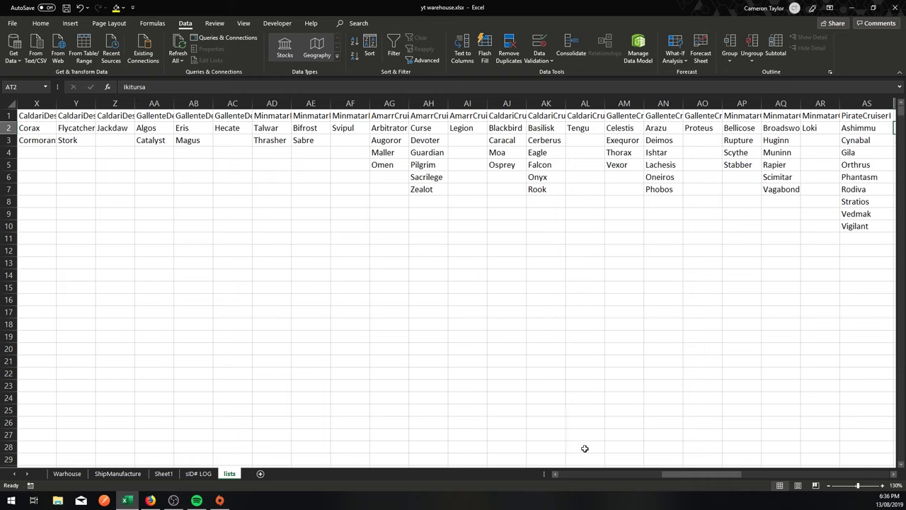
Add Ore and Pirate to the Race list in cells B6 and B7
{"action": "left_click_drag", "start_coordinate": [680, 473], "coordinate": [556, 470]}
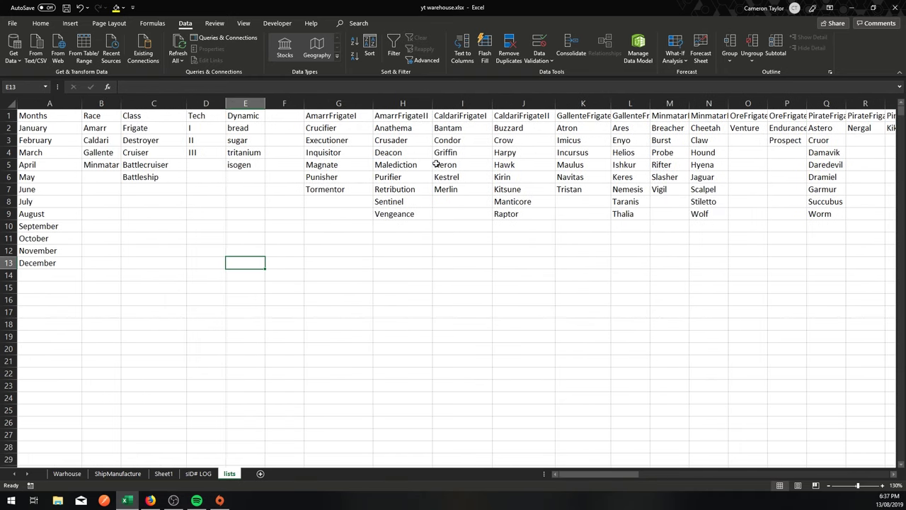
{"action": "left_click_drag", "start_coordinate": [94, 118], "coordinate": [99, 152]}
{"action": "left_click", "coordinate": [99, 179]}
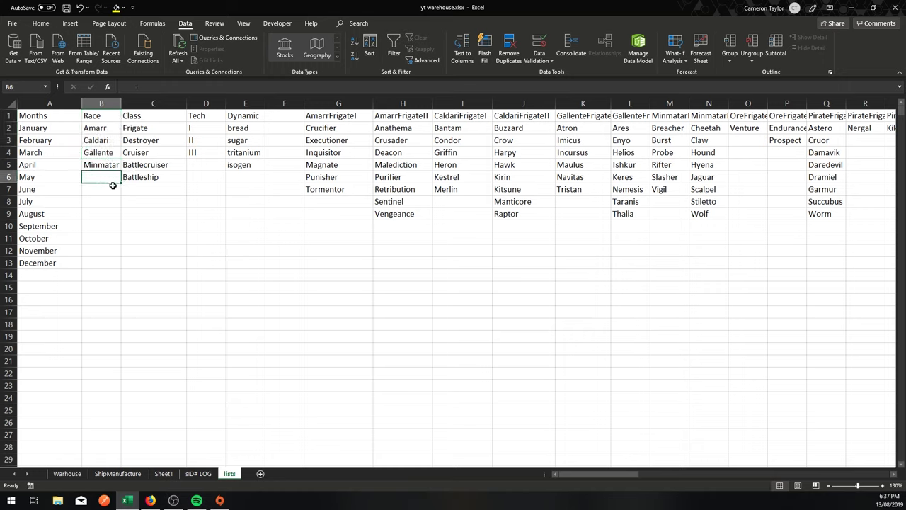
{"action": "type", "text": "Ore"}
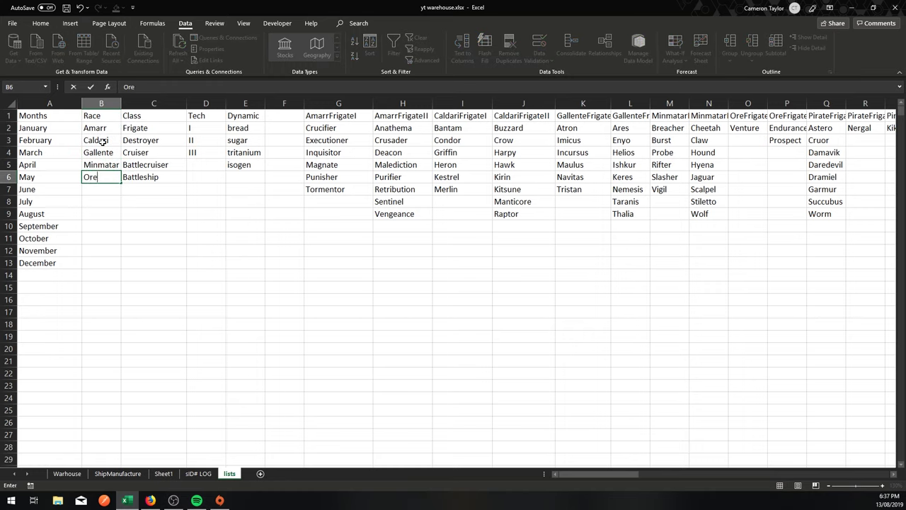
{"action": "key", "text": "Return"}
{"action": "type", "text": "P"}
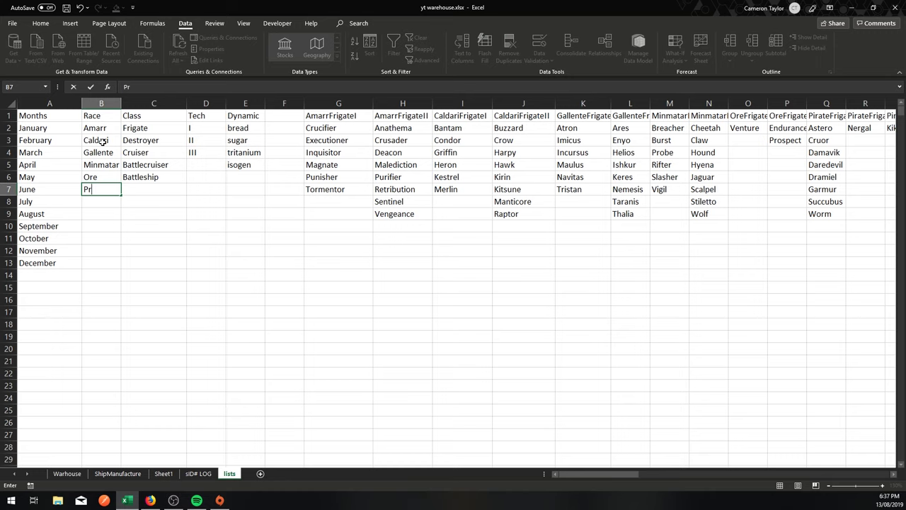
{"action": "type", "text": "irate"}
{"action": "key", "text": "Return"}
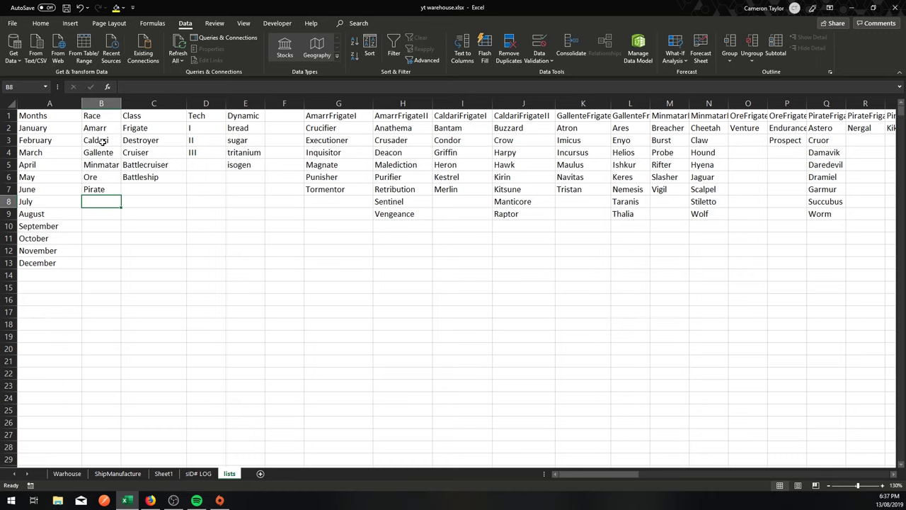
{"action": "left_click", "coordinate": [220, 188]}
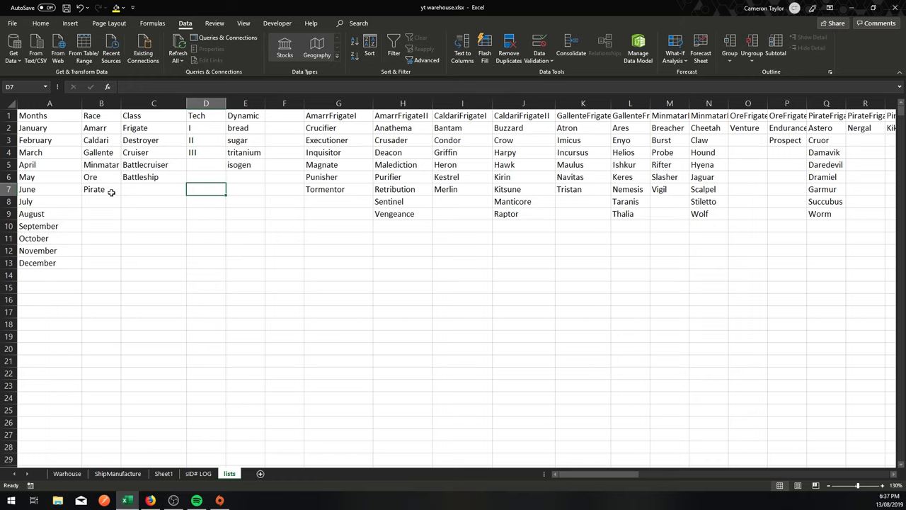
Redefine the Race named range from B1:B7 using the top row as its name, replacing the existing definition
{"action": "left_click_drag", "start_coordinate": [104, 190], "coordinate": [101, 115]}
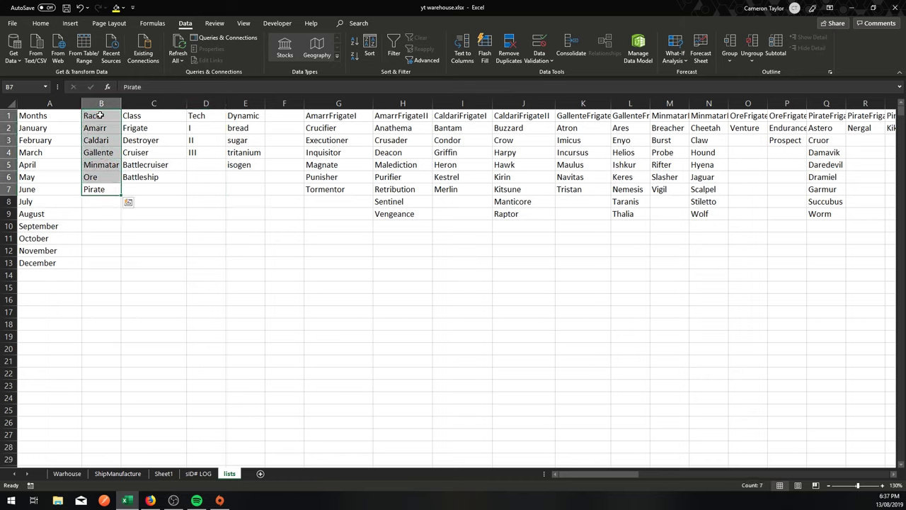
{"action": "left_click", "coordinate": [154, 23]}
{"action": "left_click", "coordinate": [320, 61]}
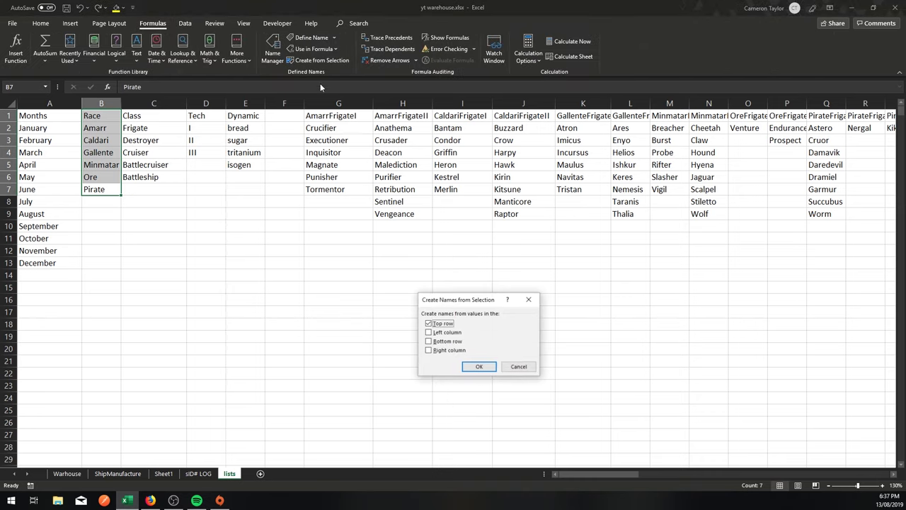
{"action": "left_click", "coordinate": [478, 367]}
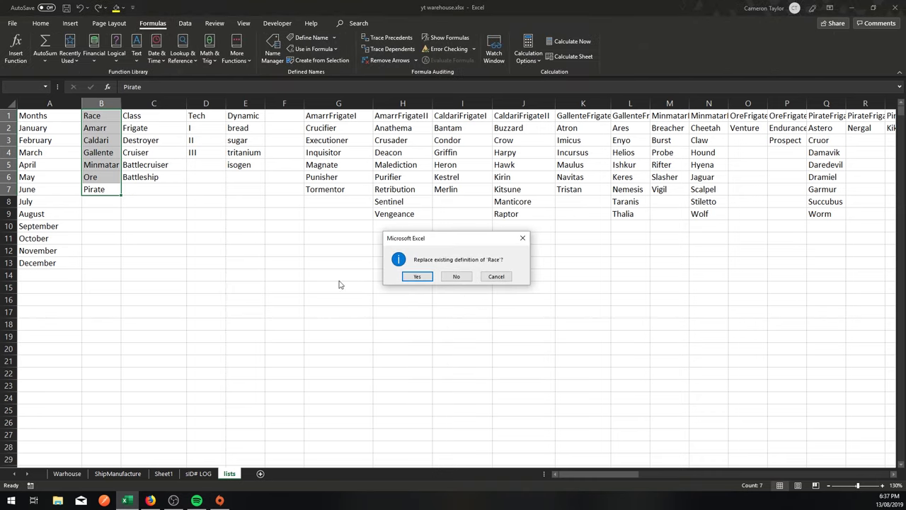
{"action": "left_click", "coordinate": [425, 279]}
{"action": "left_click", "coordinate": [174, 205]}
Set the Race of job s1 on the ShipManufacture sheet to Pirate and check its conclist cell
{"action": "left_click", "coordinate": [115, 473]}
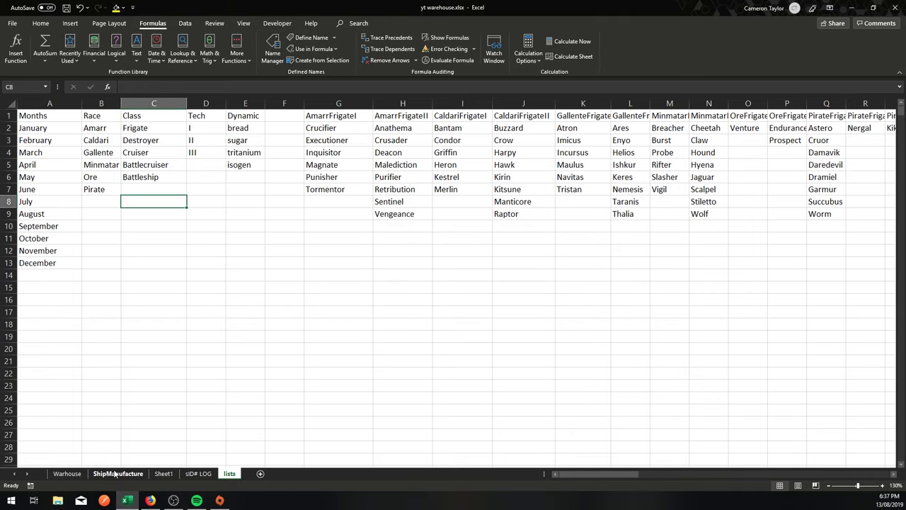
{"action": "left_click", "coordinate": [357, 290]}
{"action": "left_click", "coordinate": [357, 224]}
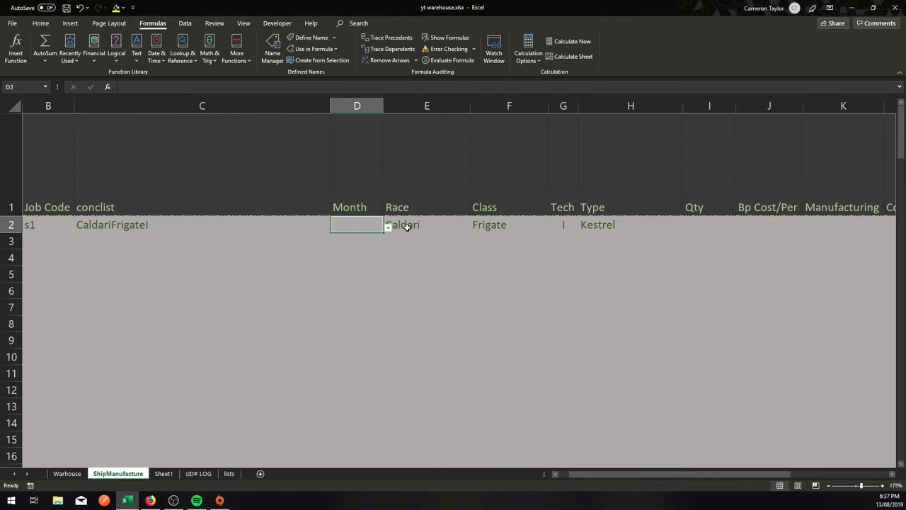
{"action": "left_click", "coordinate": [404, 225]}
{"action": "left_click", "coordinate": [479, 227]}
{"action": "left_click", "coordinate": [429, 230]}
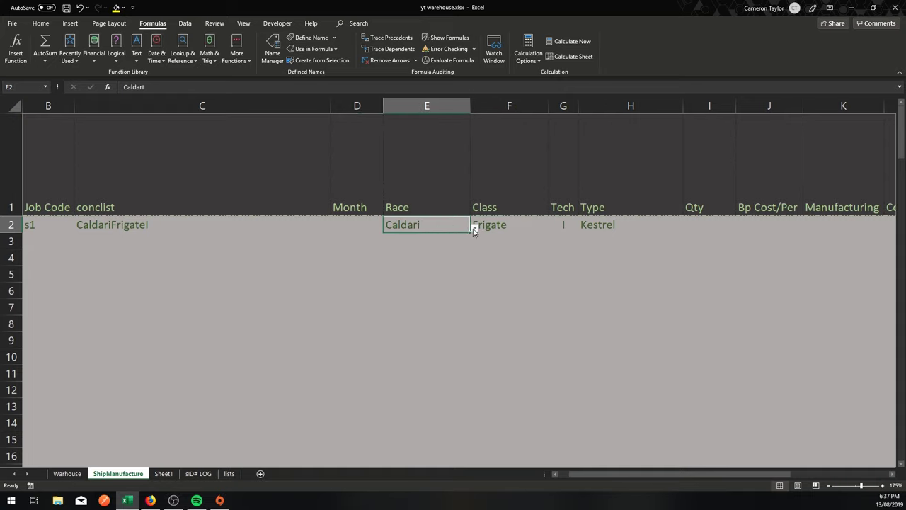
{"action": "left_click", "coordinate": [474, 228]}
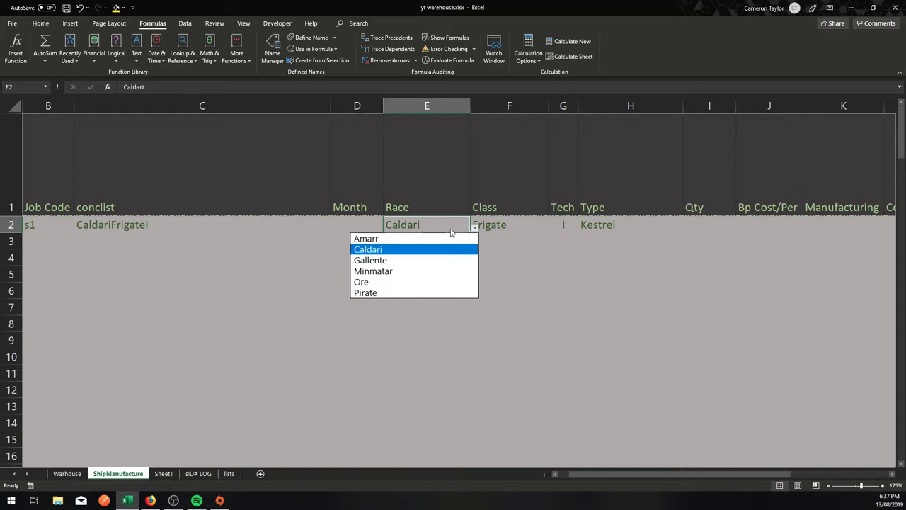
{"action": "left_click", "coordinate": [368, 293]}
{"action": "left_click", "coordinate": [415, 257]}
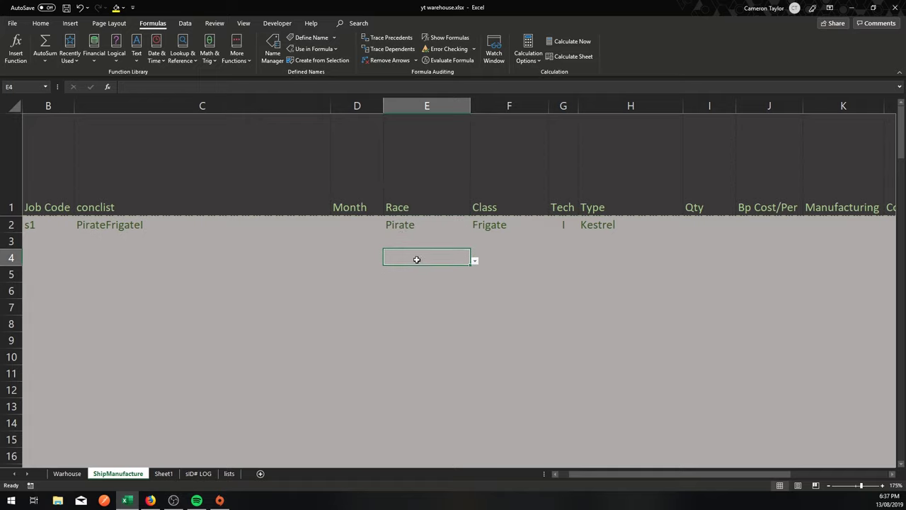
{"action": "left_click", "coordinate": [118, 228]}
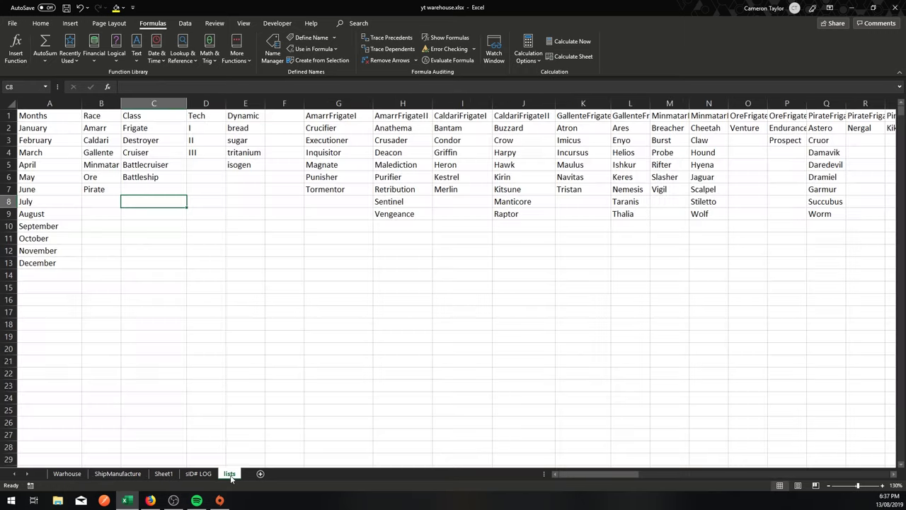
Widen column Q on the lists sheet so the PirateFrigateI header fits
{"action": "left_click", "coordinate": [230, 473]}
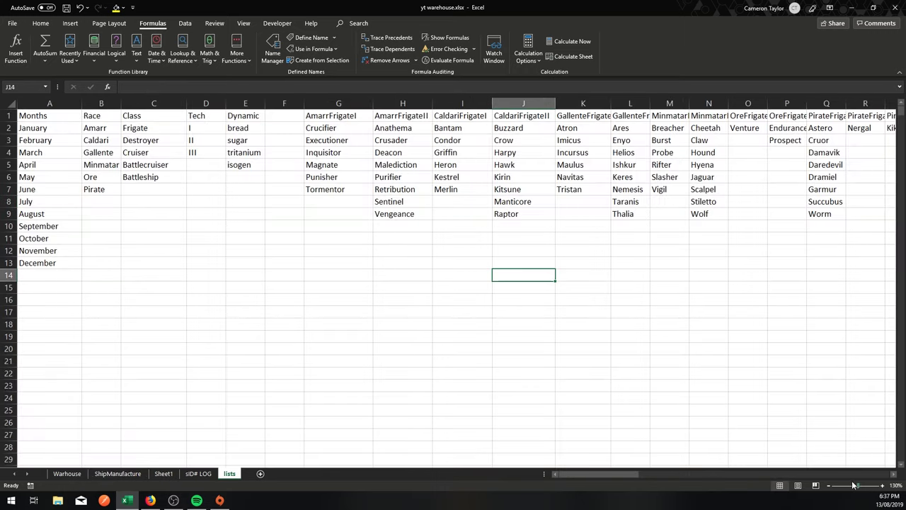
{"action": "scroll", "coordinate": [888, 475], "scroll_direction": "right", "scroll_amount": 6}
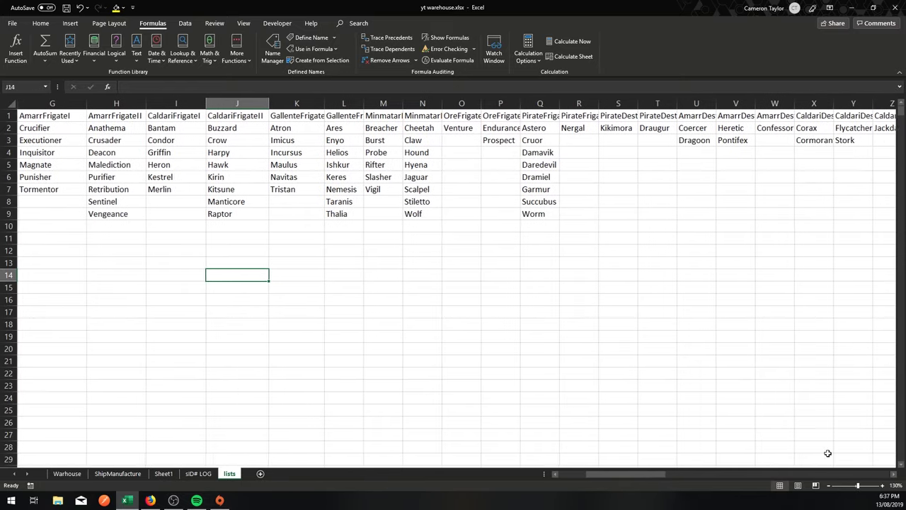
{"action": "left_click", "coordinate": [539, 336]}
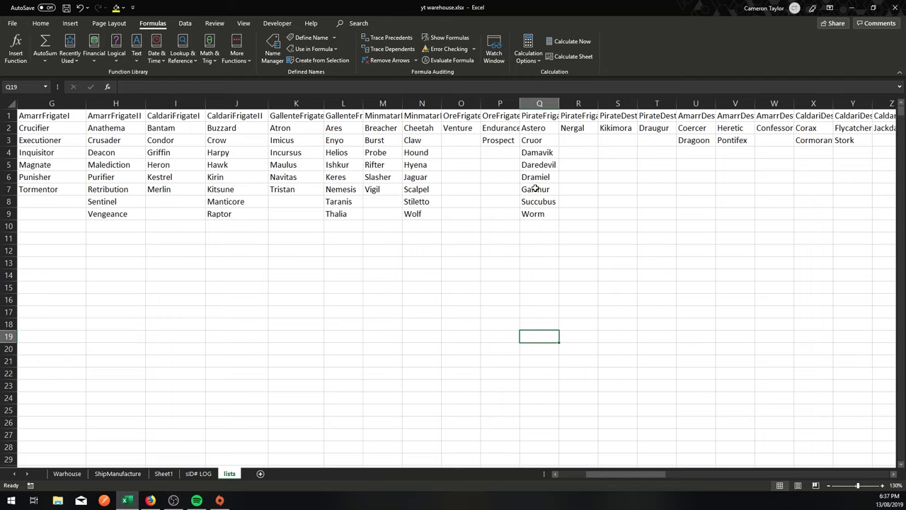
{"action": "key", "text": "ctrl+Up"}
{"action": "key", "text": "Right"}
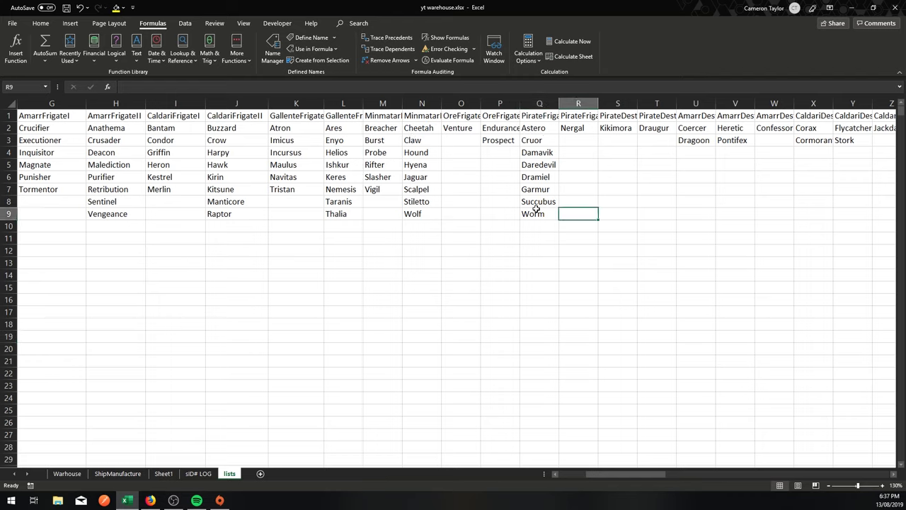
{"action": "left_click", "coordinate": [553, 116]}
{"action": "left_click_drag", "start_coordinate": [559, 103], "coordinate": [572, 104]}
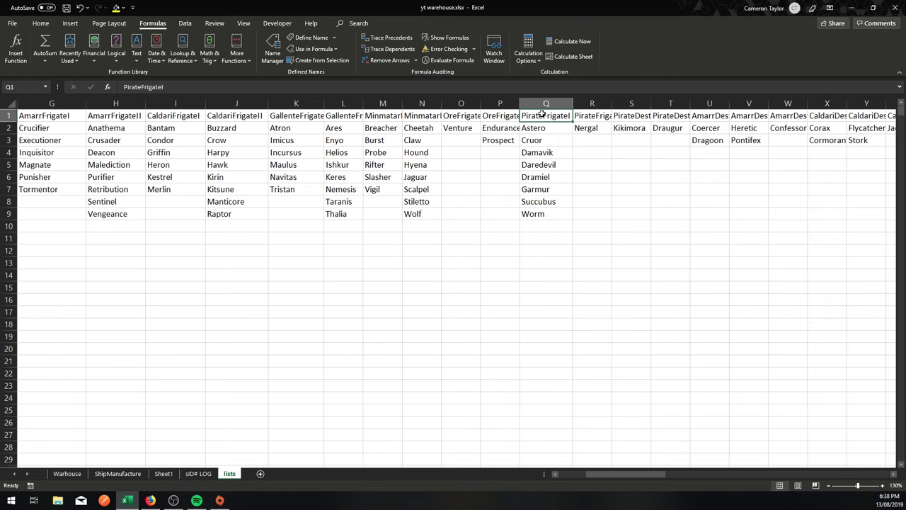
Examine the ships under PirateFrigateI and return to the beginning of the lists sheet
{"action": "key", "text": "Down"}
{"action": "key", "text": "Down"}
{"action": "key", "text": "Down"}
{"action": "key", "text": "Down"}
{"action": "key", "text": "Down"}
{"action": "key", "text": "Down"}
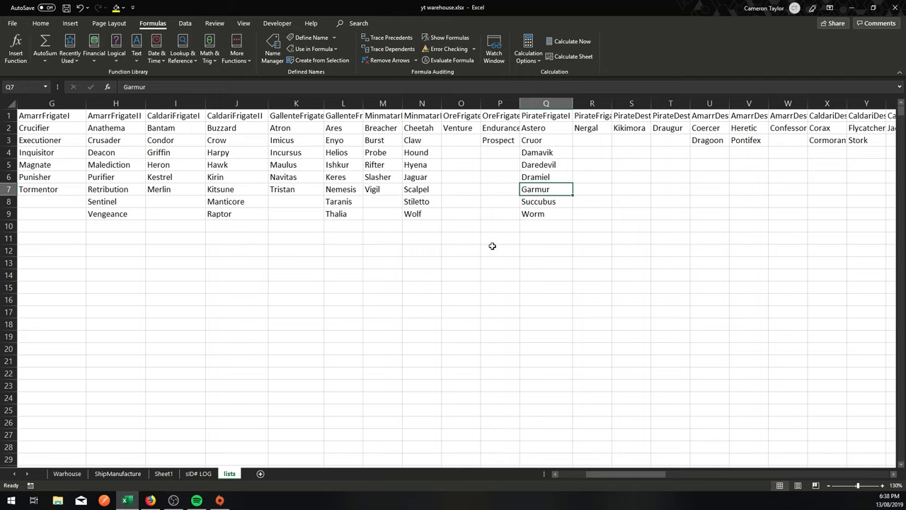
{"action": "left_click", "coordinate": [442, 253]}
{"action": "left_click_drag", "start_coordinate": [580, 473], "coordinate": [566, 470]}
{"action": "left_click", "coordinate": [430, 346]}
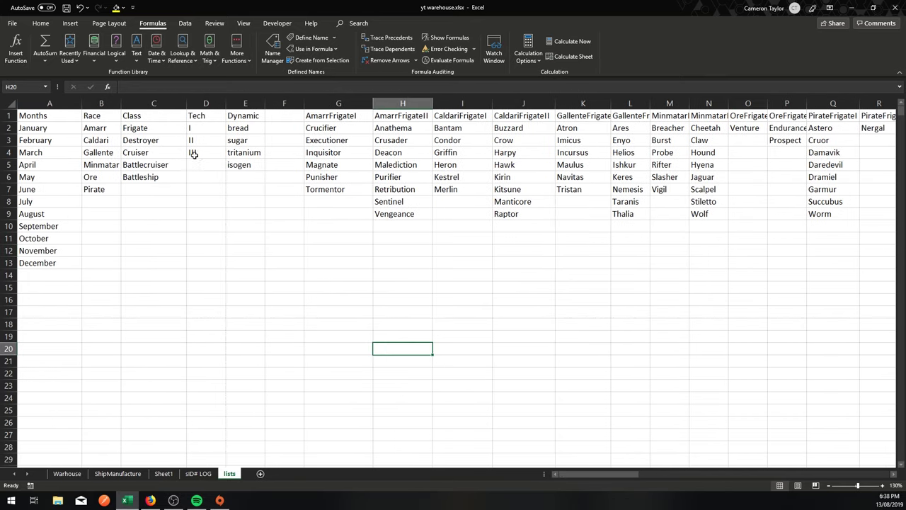
{"action": "left_click_drag", "start_coordinate": [104, 187], "coordinate": [109, 117]}
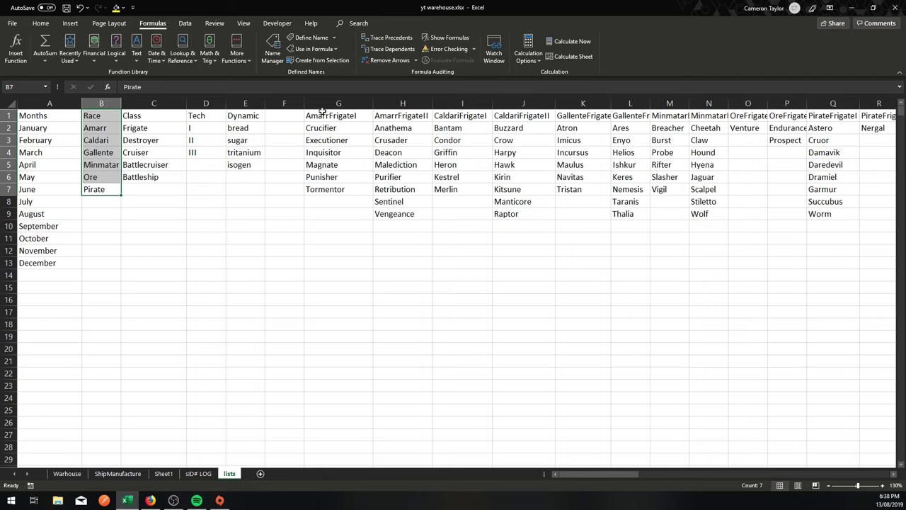
{"action": "left_click_drag", "start_coordinate": [322, 114], "coordinate": [640, 214]}
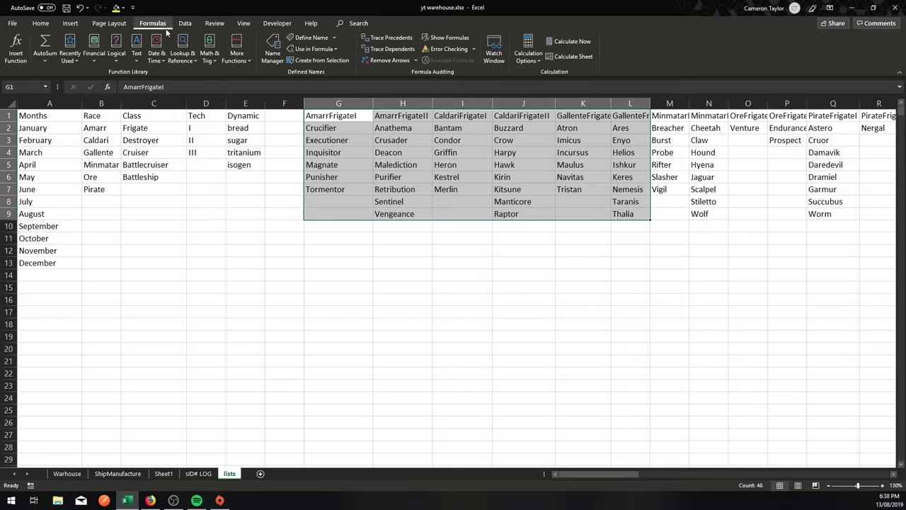
{"action": "left_click", "coordinate": [319, 61]}
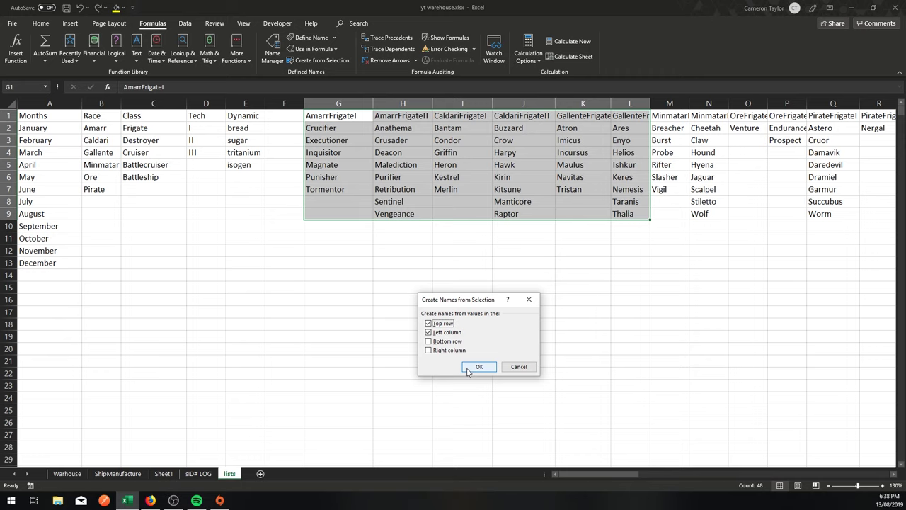
{"action": "left_click", "coordinate": [434, 332]}
{"action": "left_click", "coordinate": [478, 367]}
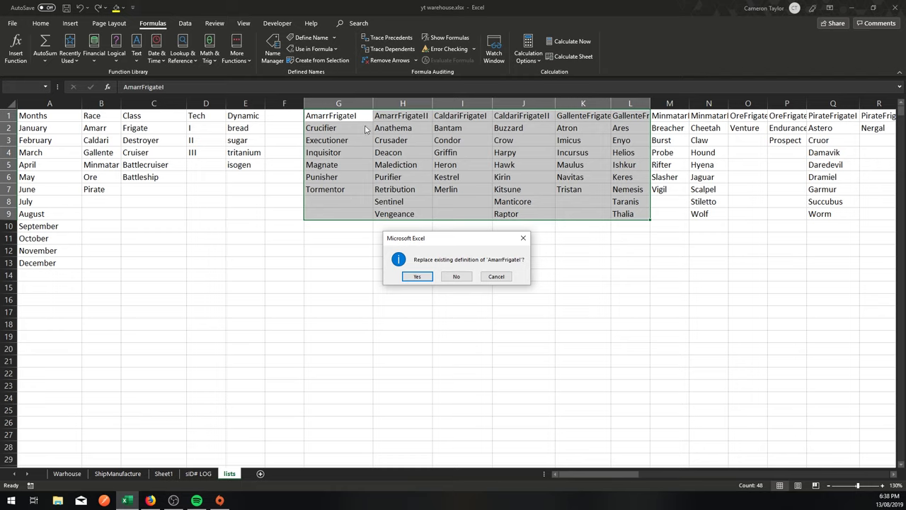
{"action": "left_click", "coordinate": [496, 277]}
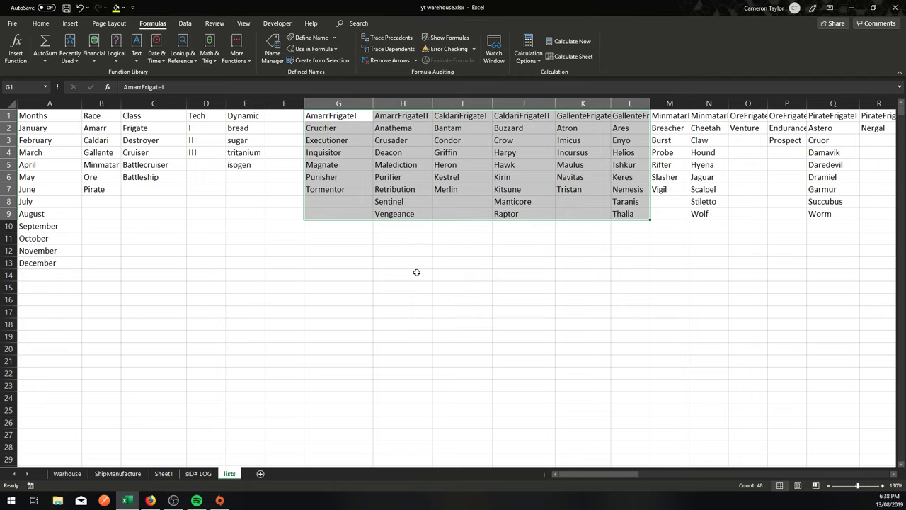
{"action": "left_click", "coordinate": [357, 250]}
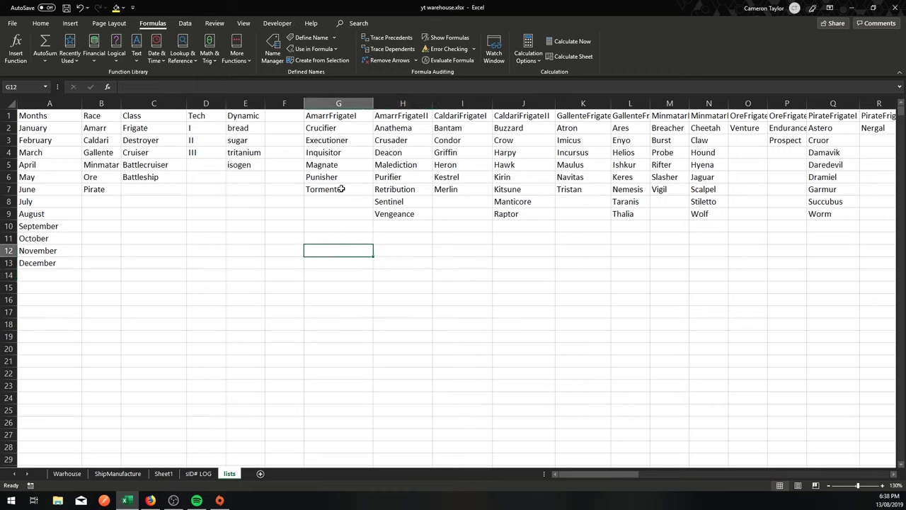
Create top-row named ranges for the filled cells of each Amarr, Caldari, Gallente and Minmatar frigate list in columns G to N, replacing existing definitions
{"action": "left_click_drag", "start_coordinate": [341, 189], "coordinate": [339, 116]}
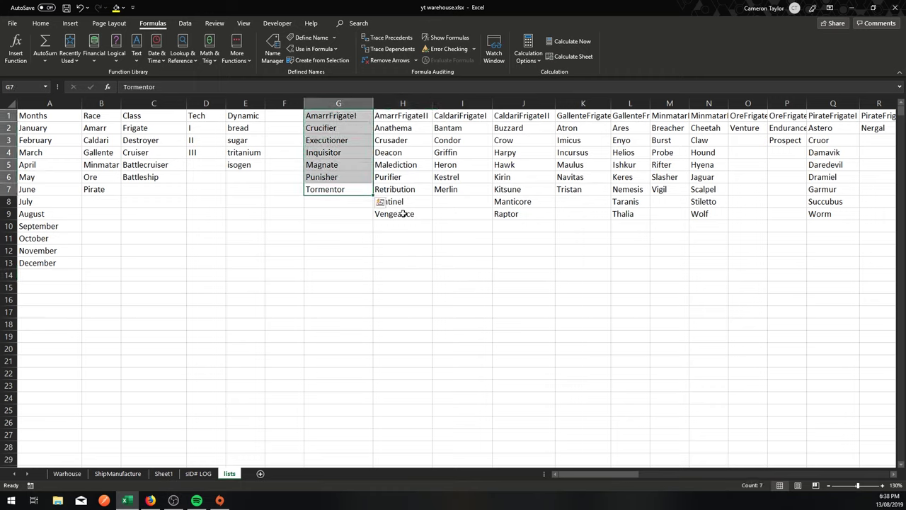
{"action": "left_click_drag", "start_coordinate": [405, 214], "coordinate": [403, 116], "text": "ctrl"}
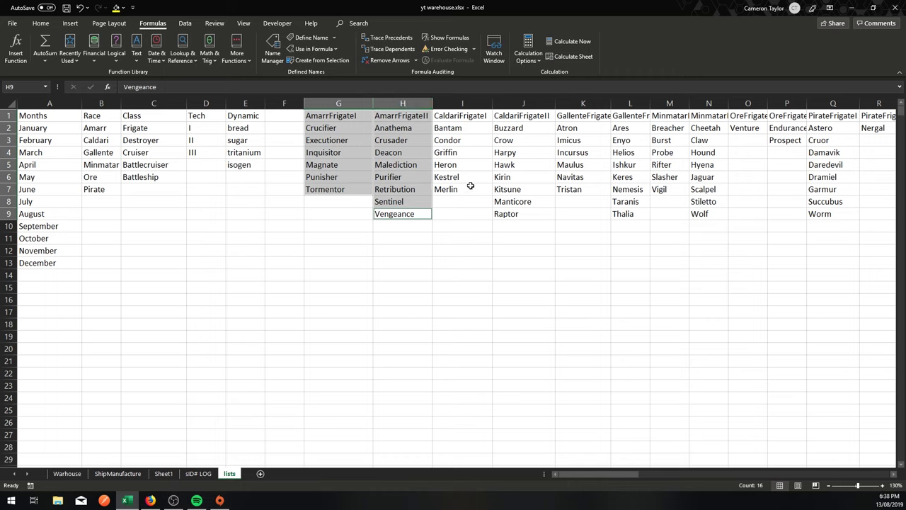
{"action": "left_click_drag", "start_coordinate": [468, 188], "coordinate": [463, 112], "text": "ctrl"}
{"action": "left_click_drag", "start_coordinate": [517, 208], "coordinate": [520, 114], "text": "ctrl"}
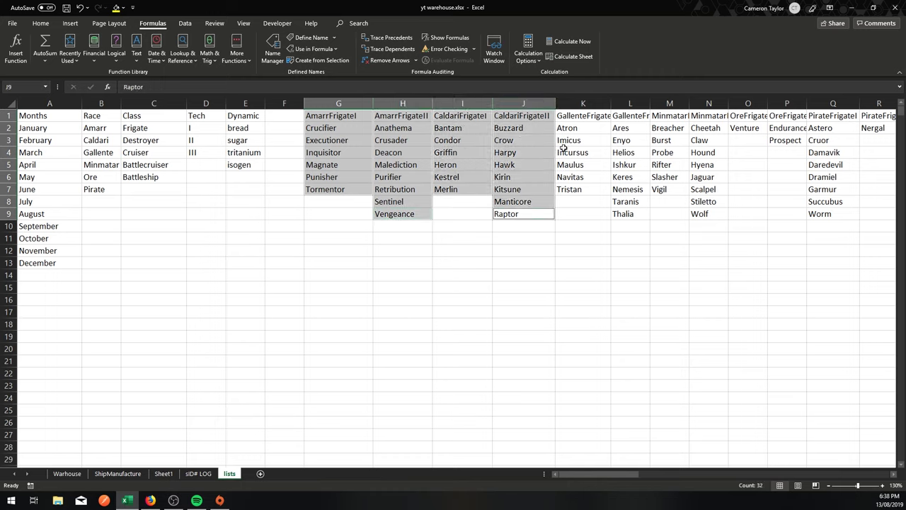
{"action": "left_click_drag", "start_coordinate": [580, 187], "coordinate": [584, 112], "text": "ctrl"}
{"action": "left_click_drag", "start_coordinate": [628, 216], "coordinate": [634, 114], "text": "ctrl"}
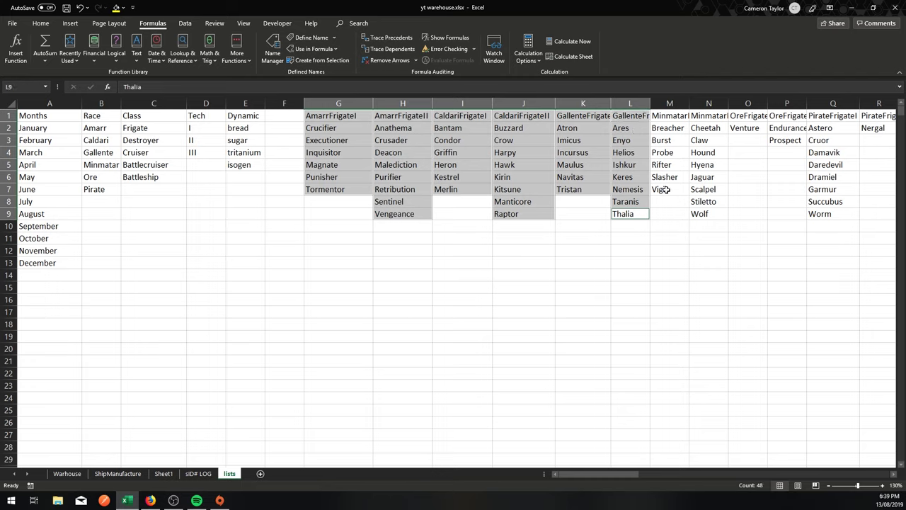
{"action": "left_click_drag", "start_coordinate": [667, 190], "coordinate": [665, 117], "text": "ctrl"}
{"action": "left_click_drag", "start_coordinate": [707, 210], "coordinate": [706, 115], "text": "ctrl"}
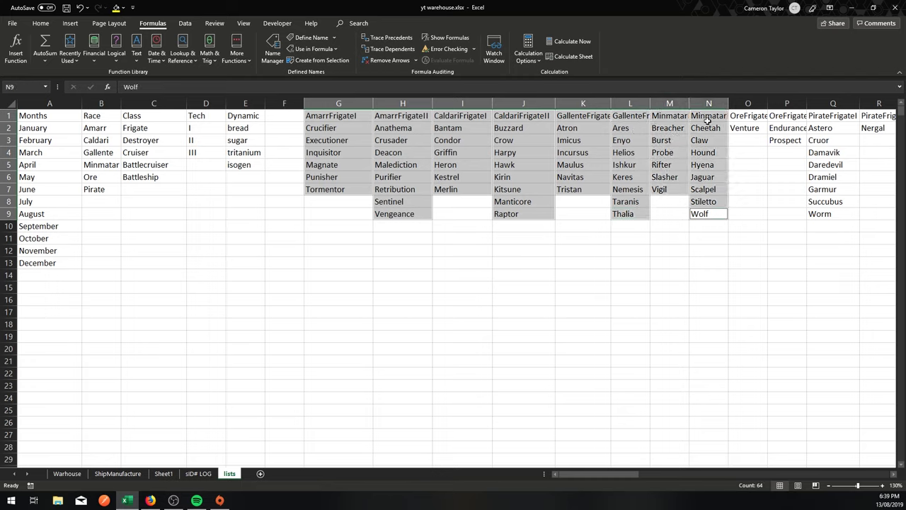
{"action": "left_click", "coordinate": [318, 60]}
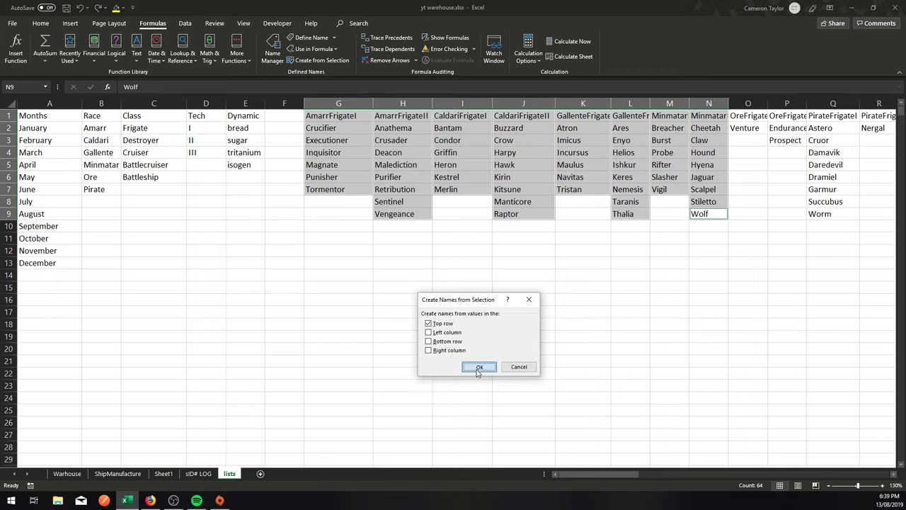
{"action": "left_click", "coordinate": [478, 367]}
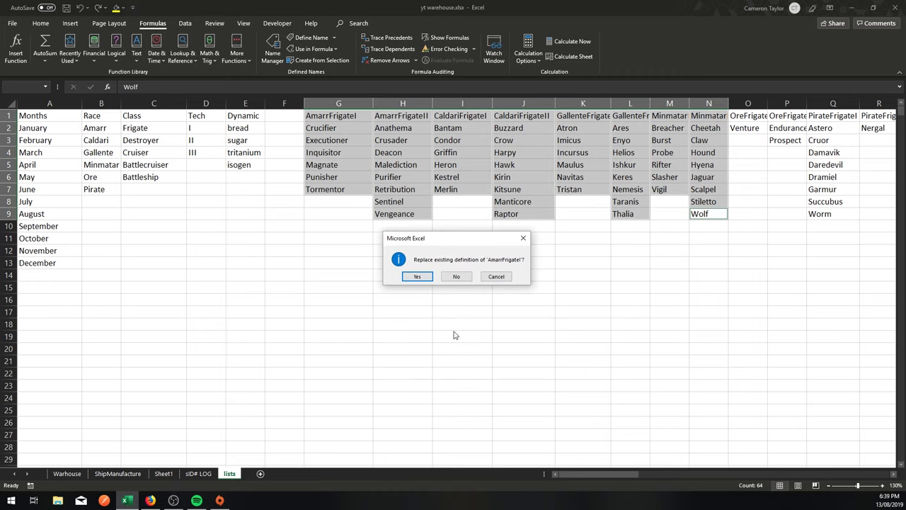
{"action": "left_click", "coordinate": [417, 277]}
{"action": "left_click", "coordinate": [418, 276]}
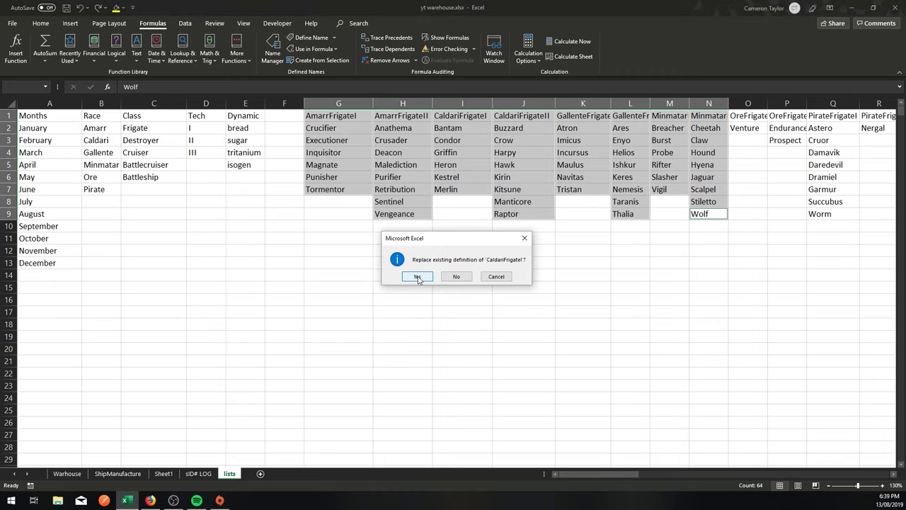
{"action": "left_click", "coordinate": [417, 276]}
{"action": "left_click", "coordinate": [418, 277]}
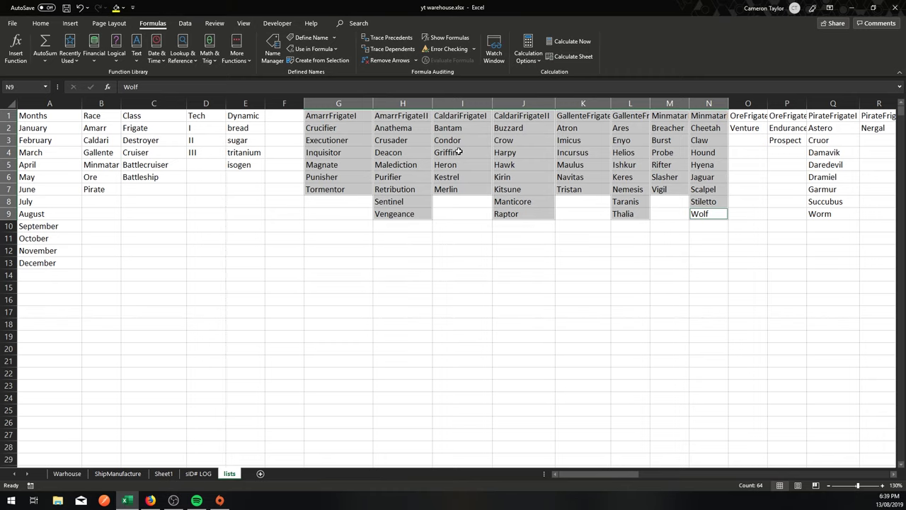
{"action": "left_click", "coordinate": [530, 235]}
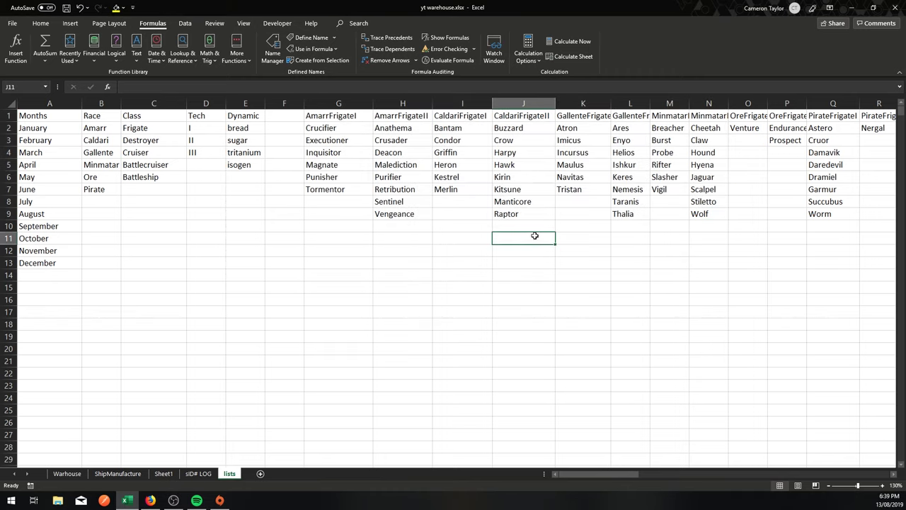
Create the AmarrFrigateI name again from G1:G7 using the top row
{"action": "scroll", "coordinate": [425, 241], "scroll_direction": "right", "scroll_amount": 1}
{"action": "left_click", "coordinate": [337, 250]}
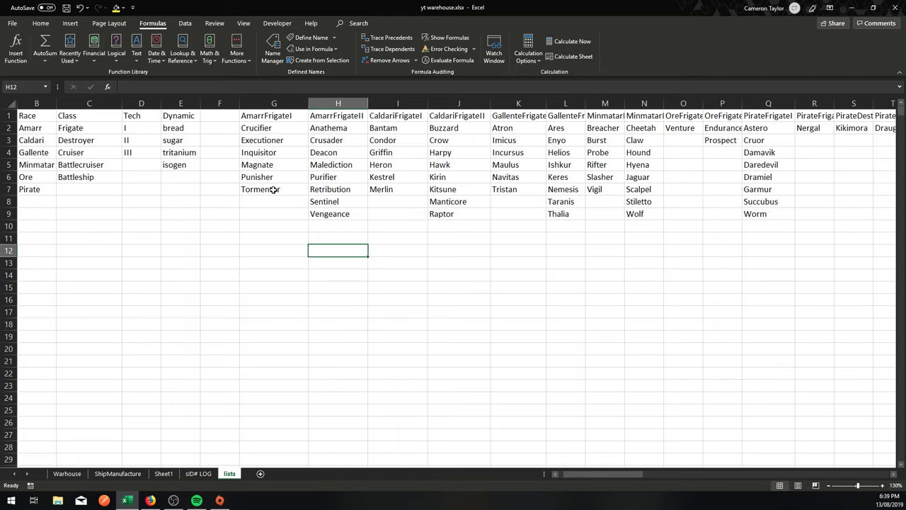
{"action": "left_click_drag", "start_coordinate": [274, 189], "coordinate": [284, 113]}
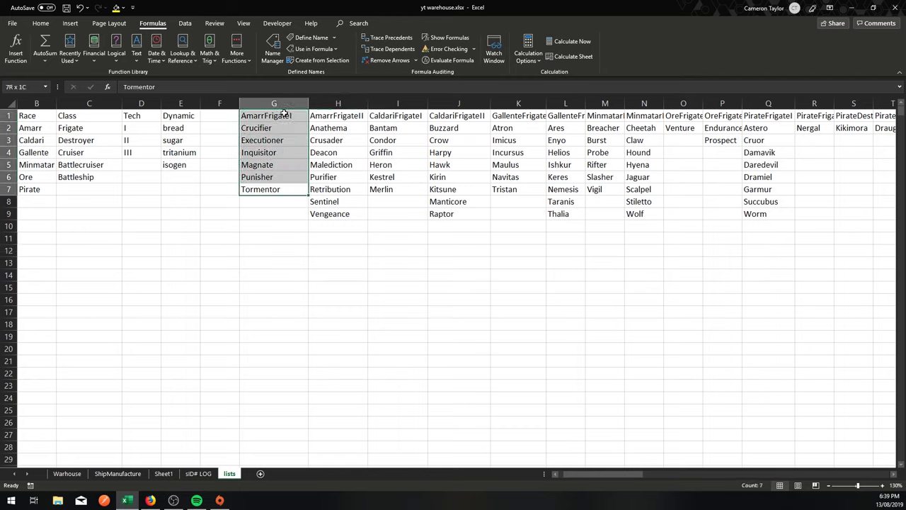
{"action": "left_click", "coordinate": [319, 60]}
{"action": "left_click", "coordinate": [479, 366]}
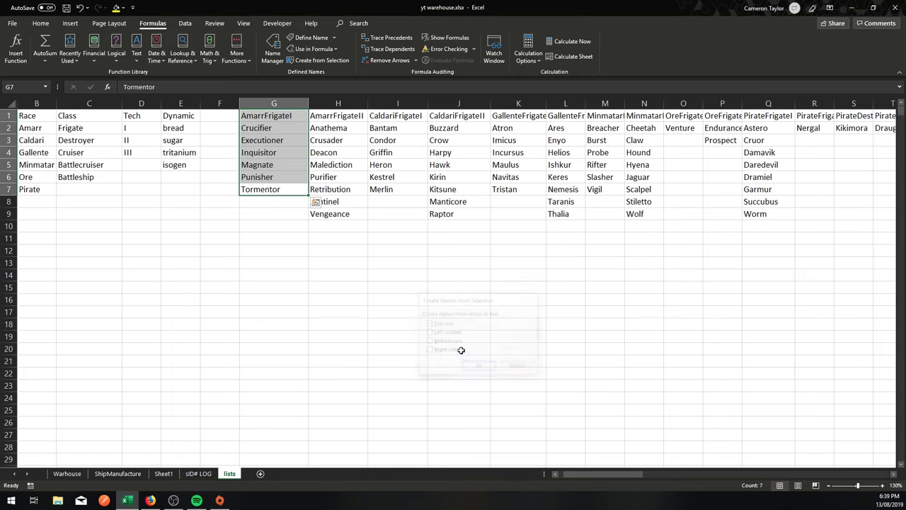
Create the AmarrFrigateII name from H1:H9 using the top row
{"action": "left_click", "coordinate": [397, 262]}
{"action": "left_click_drag", "start_coordinate": [341, 211], "coordinate": [337, 116]}
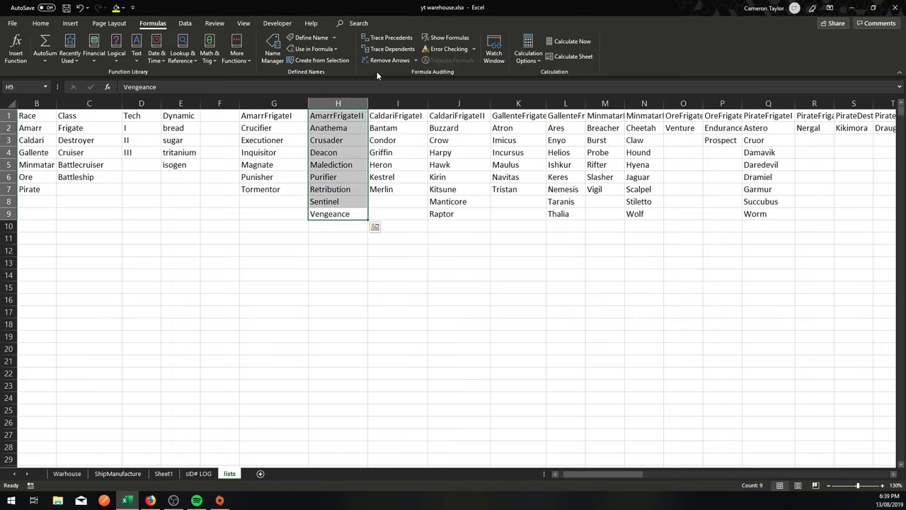
{"action": "left_click", "coordinate": [318, 60]}
{"action": "left_click", "coordinate": [480, 366]}
{"action": "left_click", "coordinate": [451, 287]}
{"action": "left_click", "coordinate": [459, 262]}
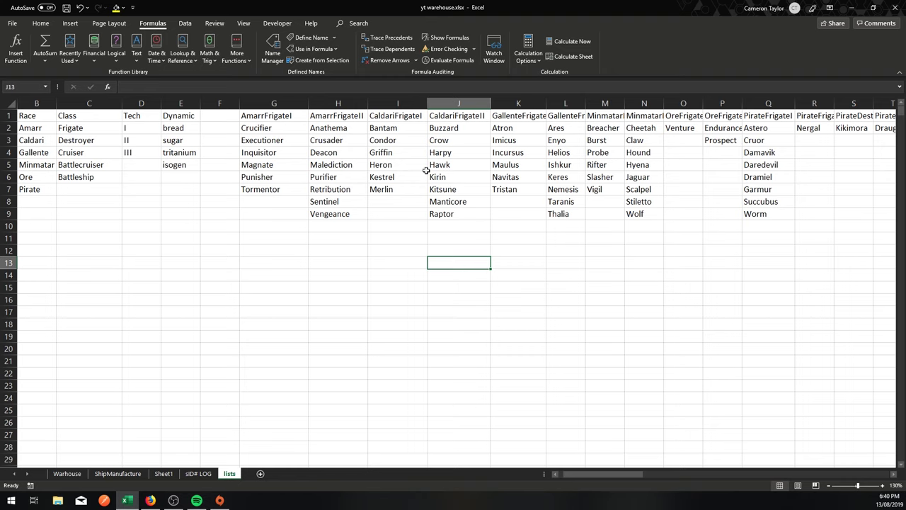
Examine the list headers from G1 to BV1, and compare them with the Race, Class and conclist cells in row 2 of ShipManufacture
{"action": "left_click_drag", "start_coordinate": [283, 117], "coordinate": [793, 116]}
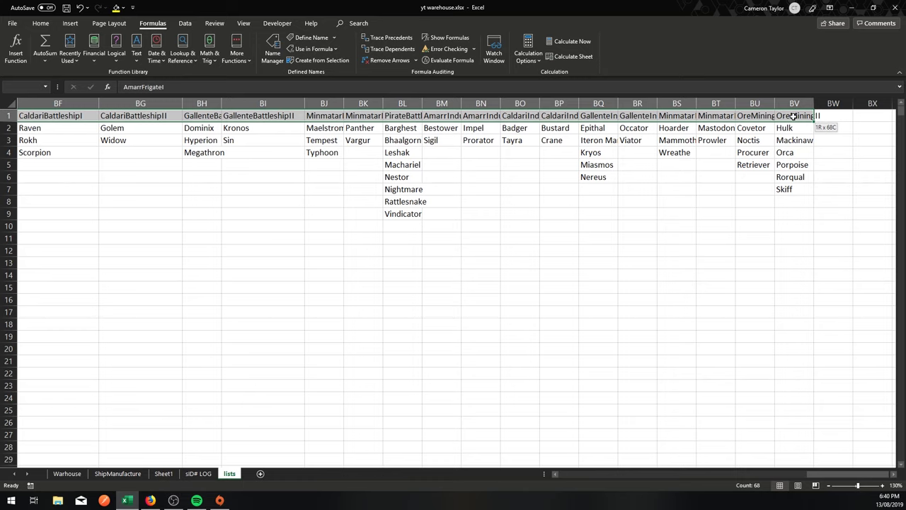
{"action": "left_click_drag", "start_coordinate": [794, 117], "coordinate": [793, 117]}
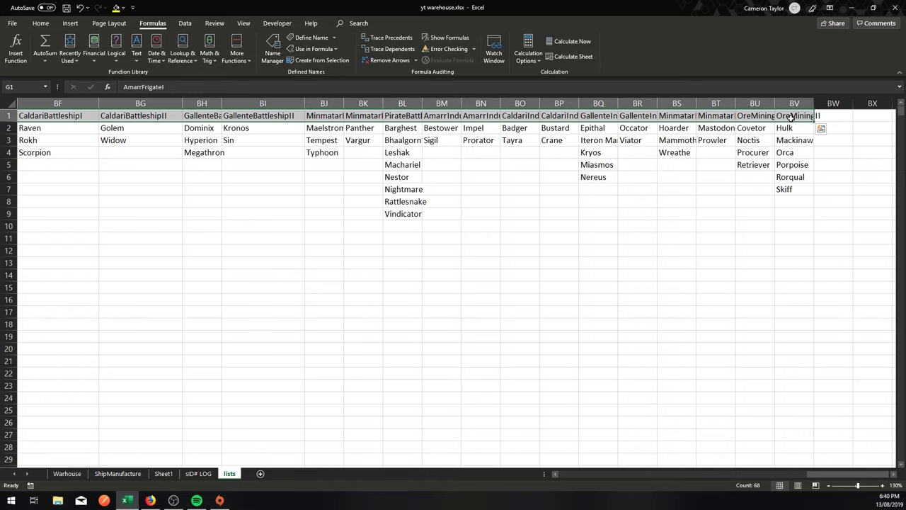
{"action": "key", "text": "ctrl+Page_Up"}
{"action": "key", "text": "ctrl+Page_Up"}
{"action": "key", "text": "ctrl+Page_Up"}
{"action": "left_click", "coordinate": [406, 225]}
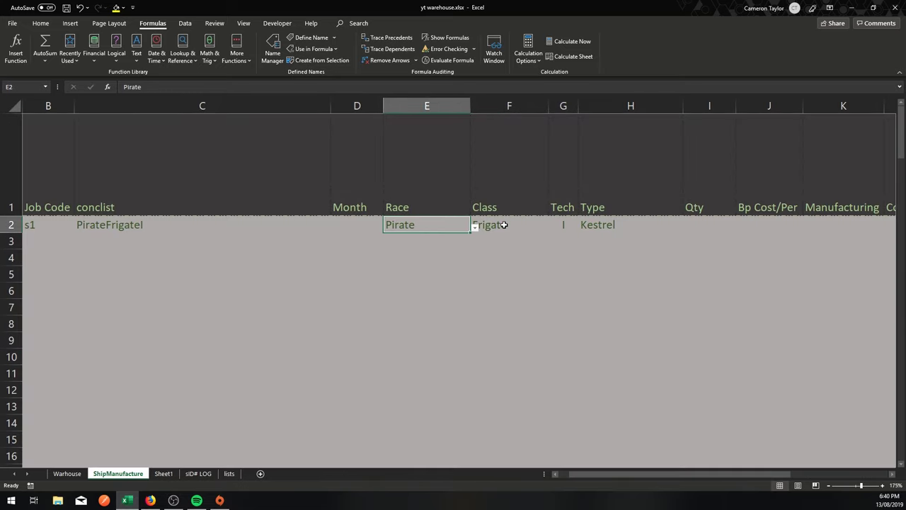
{"action": "left_click", "coordinate": [502, 225]}
{"action": "left_click", "coordinate": [537, 276]}
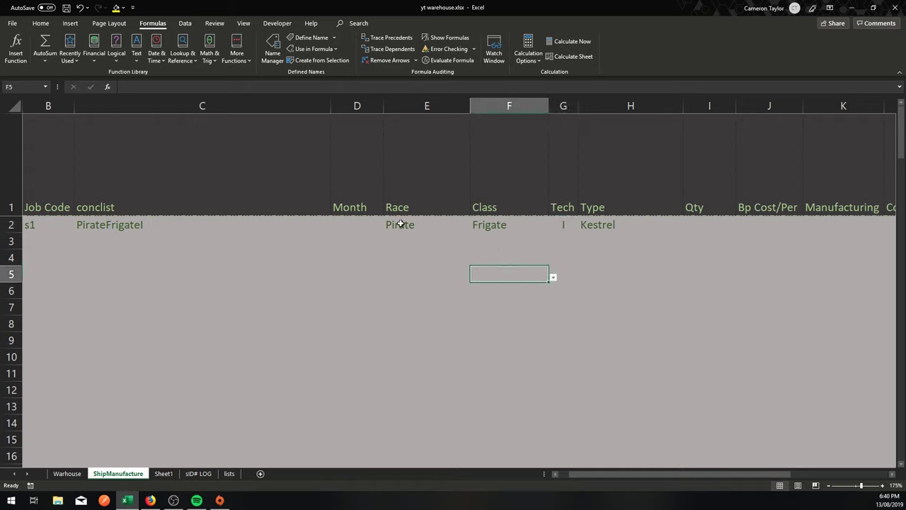
{"action": "left_click", "coordinate": [402, 223]}
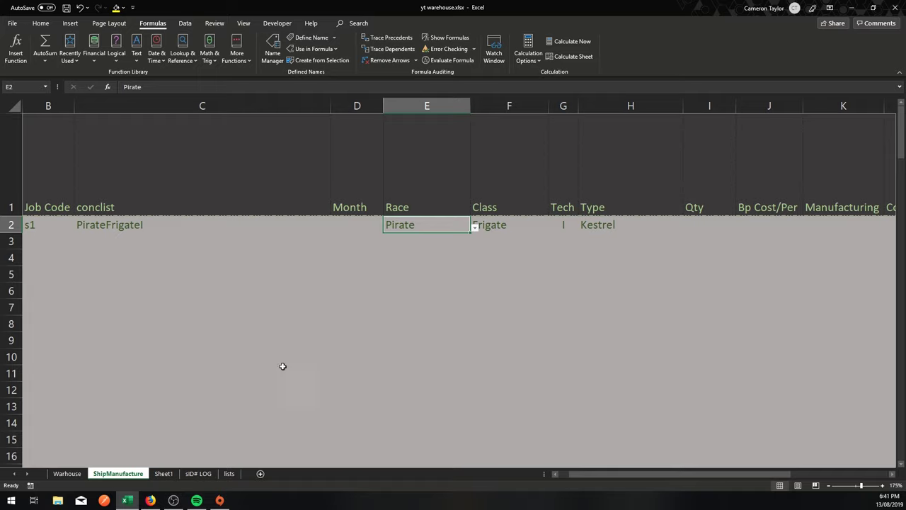
{"action": "left_click", "coordinate": [256, 425]}
{"action": "left_click", "coordinate": [183, 275]}
{"action": "left_click", "coordinate": [161, 241]}
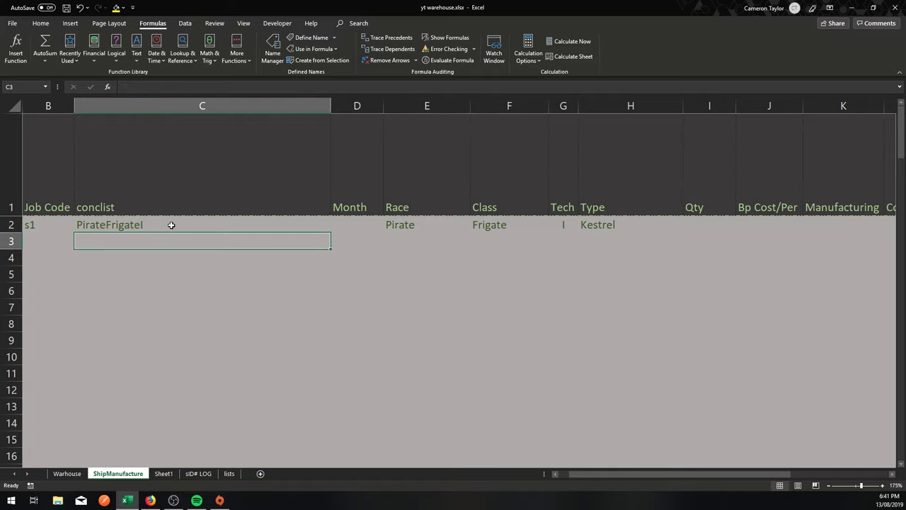
{"action": "left_click", "coordinate": [172, 225]}
Create top-row named ranges for the filled cells of every ship list in columns G to BV on the lists sheet, replacing existing definitions
{"action": "left_click", "coordinate": [228, 473]}
{"action": "left_click", "coordinate": [401, 317]}
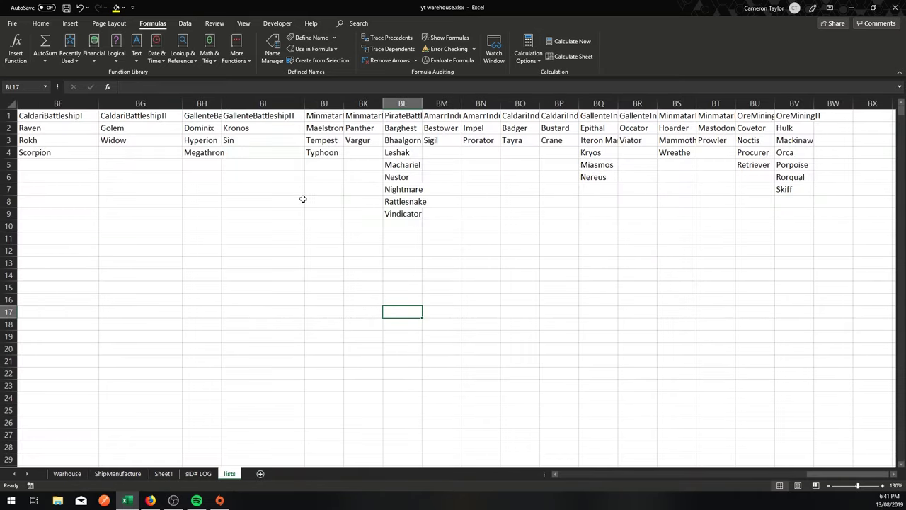
{"action": "left_click_drag", "start_coordinate": [799, 467], "coordinate": [549, 469]}
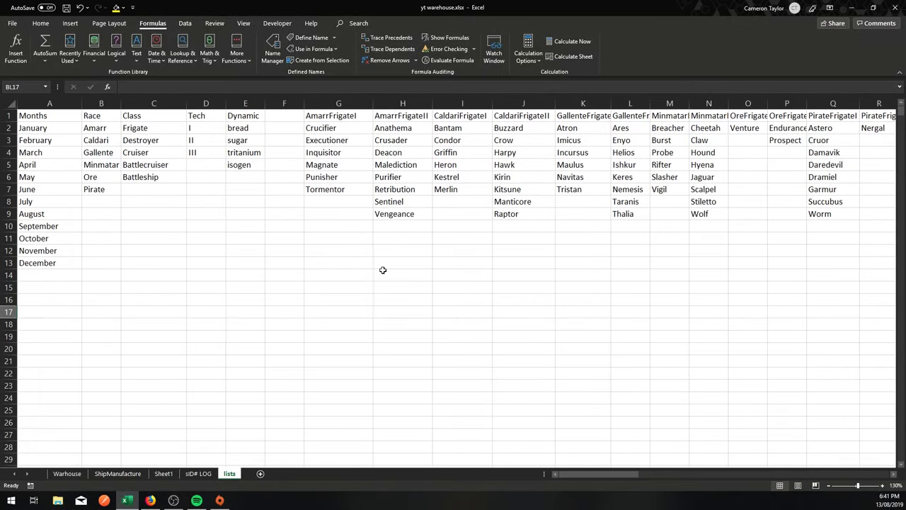
{"action": "left_click", "coordinate": [357, 238]}
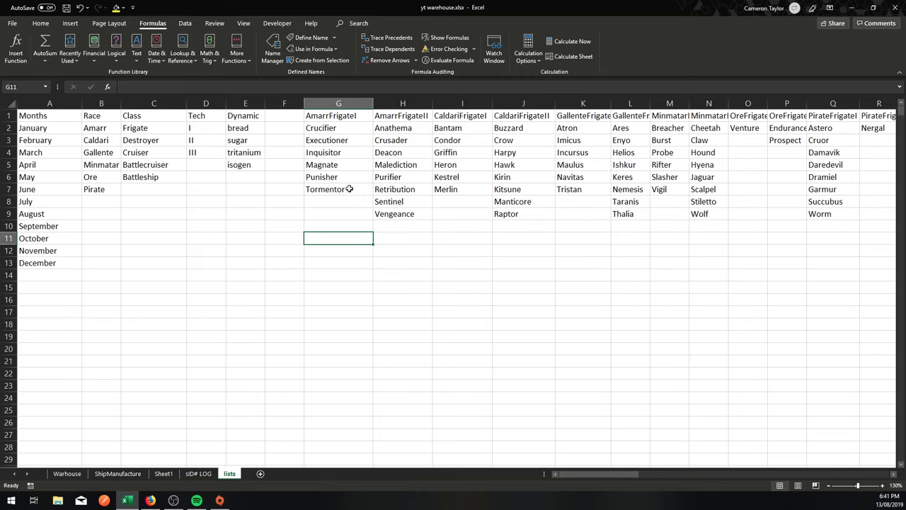
{"action": "left_click_drag", "start_coordinate": [349, 189], "coordinate": [338, 113]}
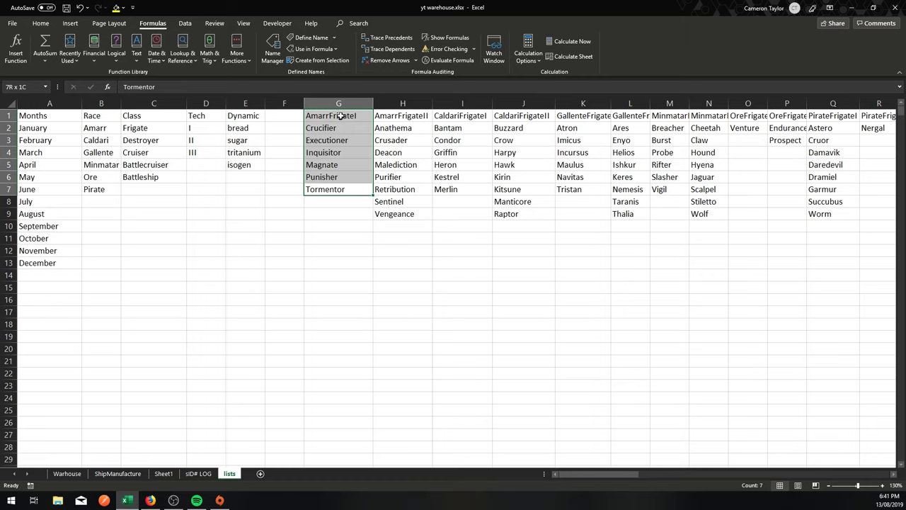
{"action": "left_click_drag", "start_coordinate": [422, 216], "coordinate": [649, 166]}
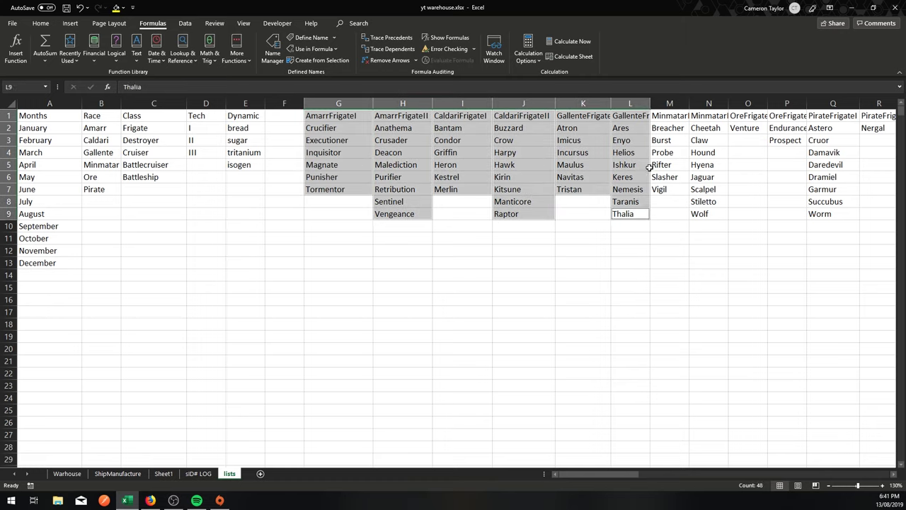
{"action": "left_click_drag", "start_coordinate": [670, 115], "coordinate": [670, 189]}
{"action": "left_click_drag", "start_coordinate": [709, 115], "coordinate": [709, 213]}
{"action": "left_click_drag", "start_coordinate": [748, 116], "coordinate": [787, 140]}
{"action": "left_click_drag", "start_coordinate": [825, 115], "coordinate": [825, 213]}
{"action": "scroll", "coordinate": [453, 283], "scroll_direction": "right", "scroll_amount": 5}
{"action": "left_click_drag", "start_coordinate": [37, 127], "coordinate": [894, 476]}
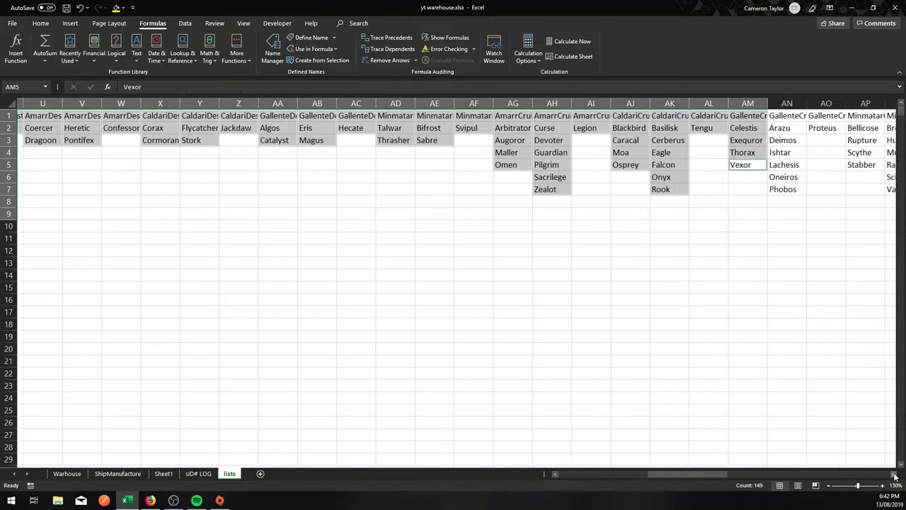
{"action": "left_click", "coordinate": [894, 476]}
{"action": "left_click_drag", "start_coordinate": [153, 115], "coordinate": [713, 189]}
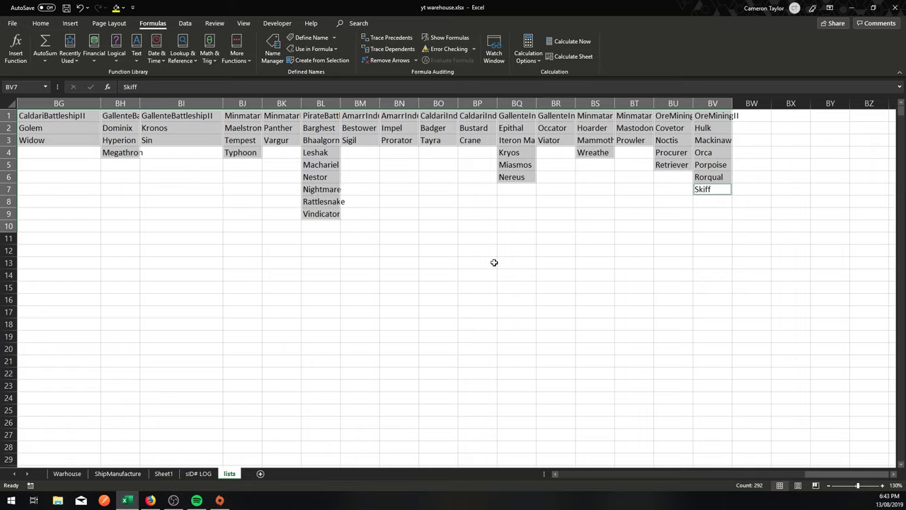
{"action": "left_click", "coordinate": [317, 61]}
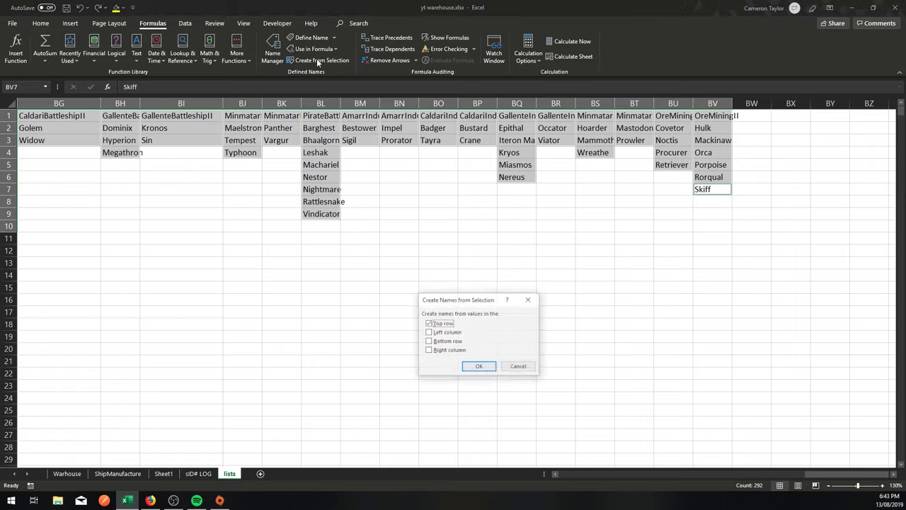
{"action": "left_click", "coordinate": [477, 367]}
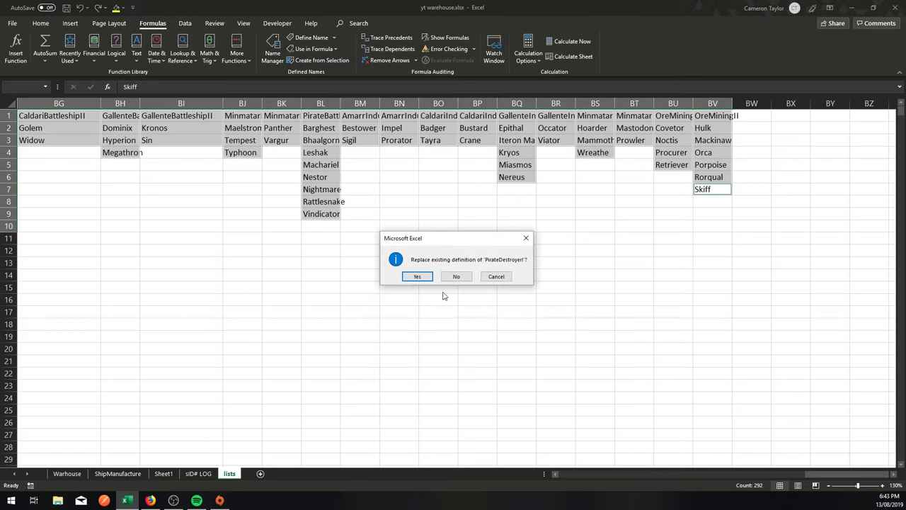
{"action": "left_click", "coordinate": [420, 276]}
{"action": "left_click", "coordinate": [420, 276]}
{"action": "left_click", "coordinate": [419, 277]}
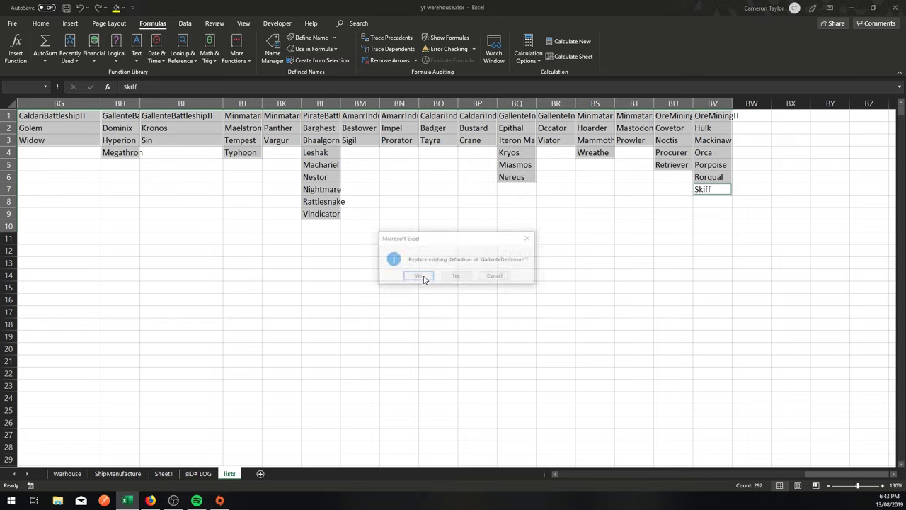
{"action": "left_click", "coordinate": [419, 276]}
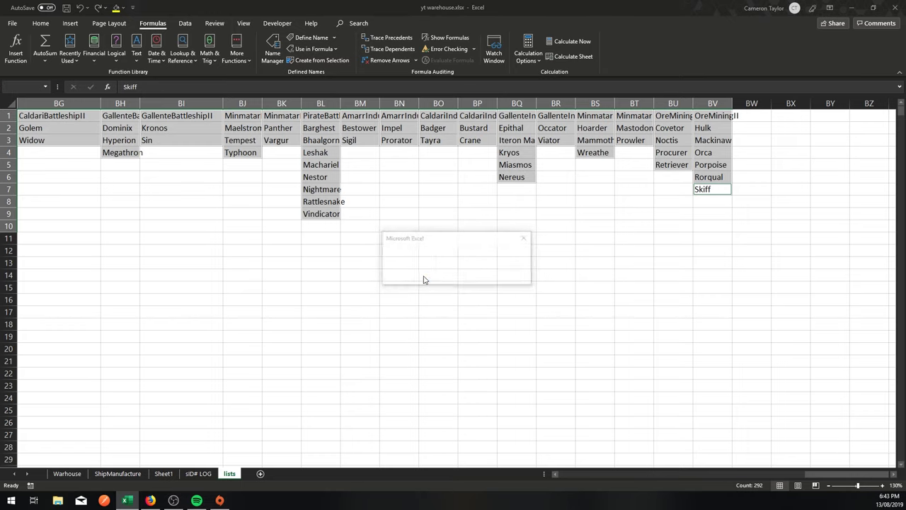
{"action": "left_click", "coordinate": [419, 276]}
{"action": "left_click", "coordinate": [419, 276]}
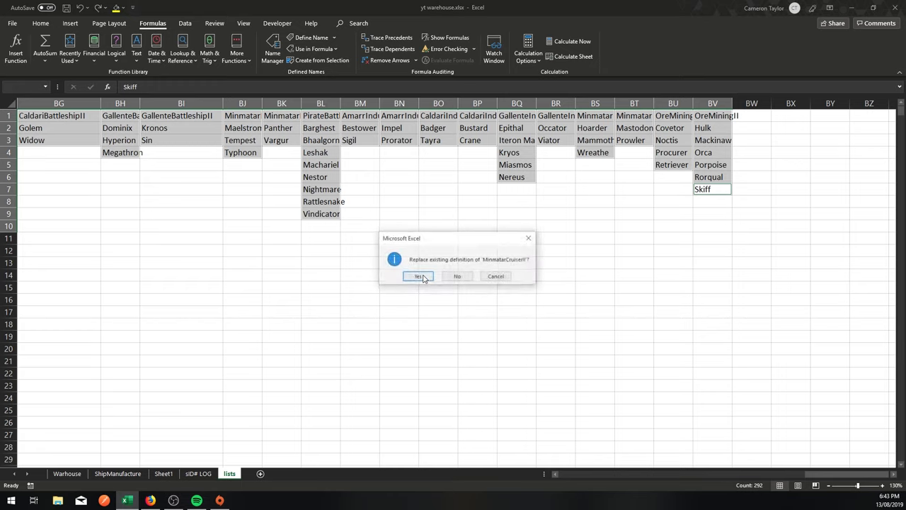
{"action": "left_click", "coordinate": [422, 277]}
{"action": "left_click", "coordinate": [423, 276]}
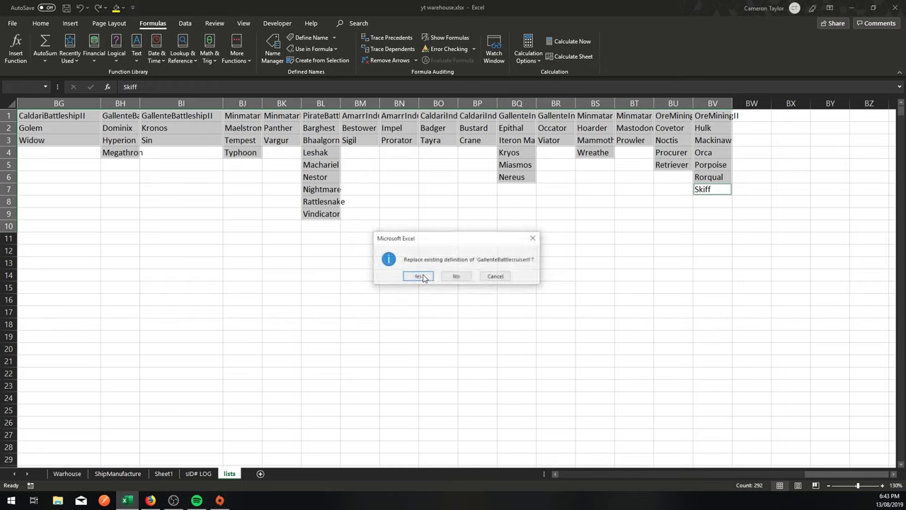
{"action": "left_click", "coordinate": [423, 277]}
{"action": "left_click", "coordinate": [423, 276]}
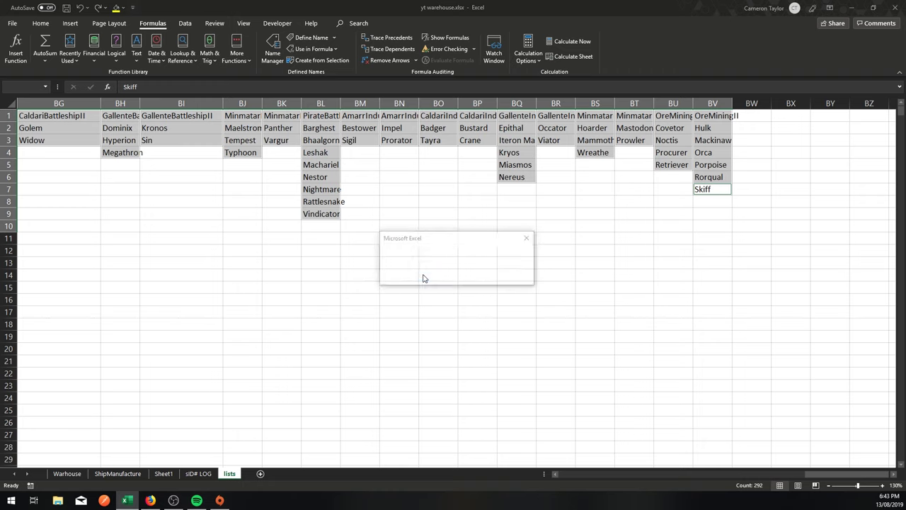
{"action": "left_click", "coordinate": [422, 277]}
{"action": "left_click", "coordinate": [423, 277]}
{"action": "left_click", "coordinate": [423, 277]}
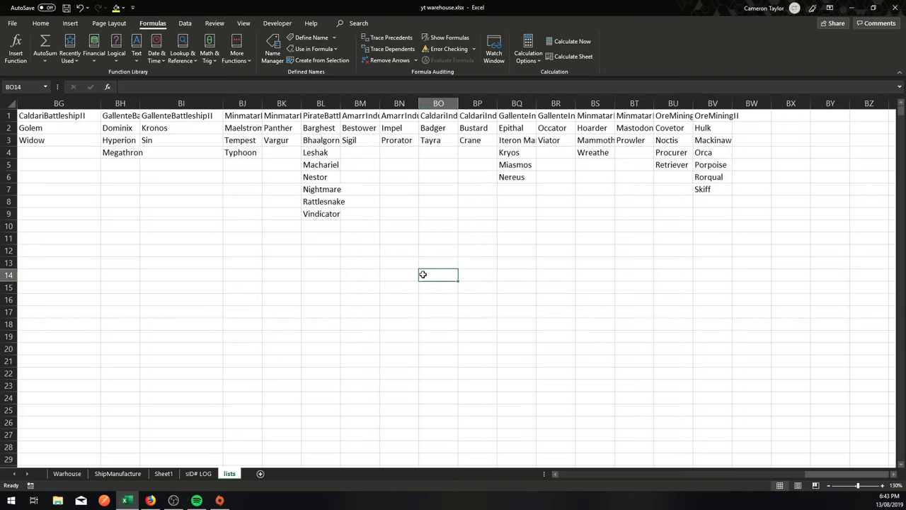
{"action": "left_click", "coordinate": [421, 202]}
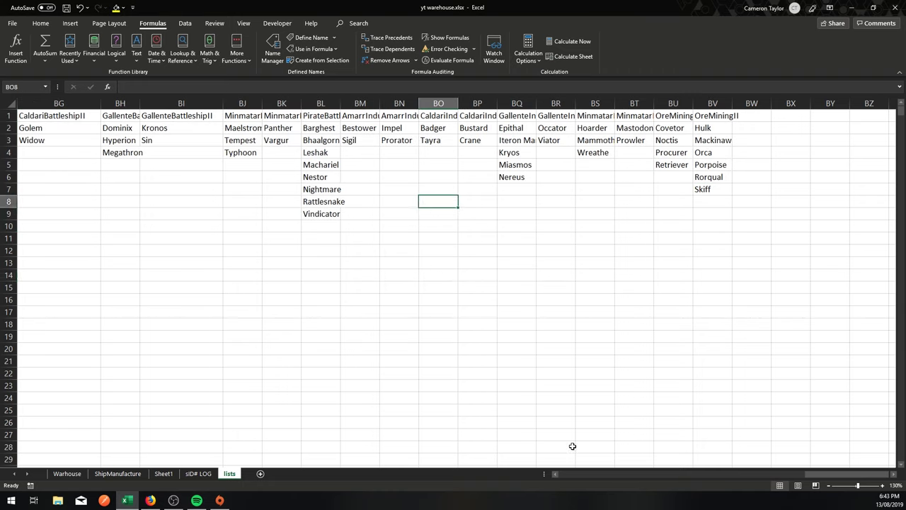
Review the defined ship list names and the ranges they refer to in the Name Manager
{"action": "left_click", "coordinate": [273, 53]}
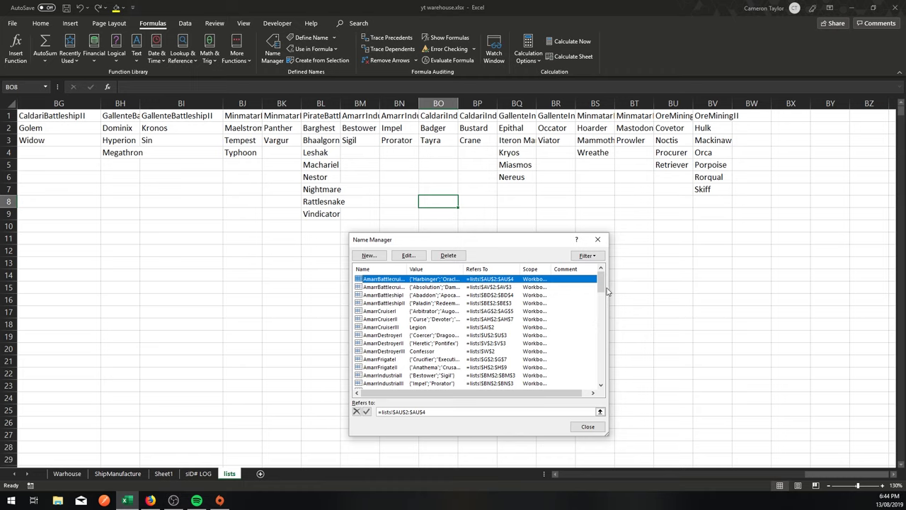
{"action": "left_click_drag", "start_coordinate": [604, 287], "coordinate": [602, 303]}
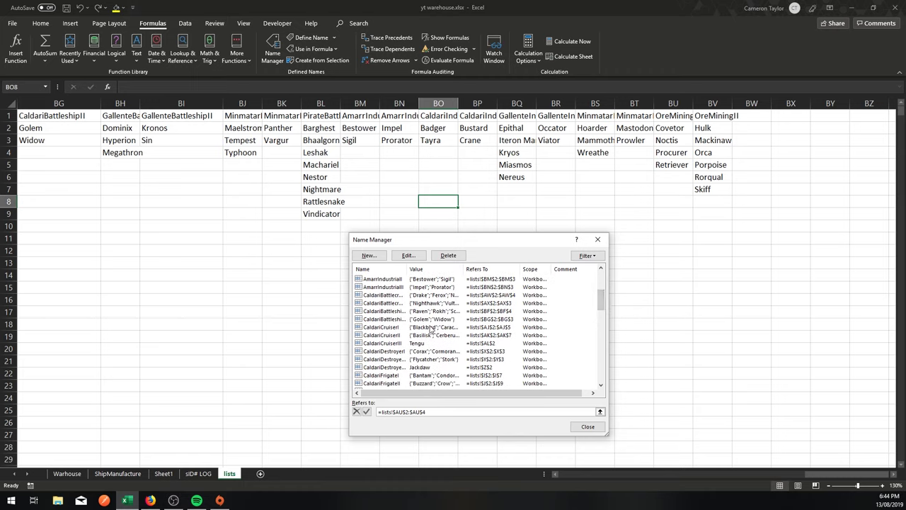
{"action": "left_click", "coordinate": [584, 427]}
{"action": "left_click", "coordinate": [632, 287]}
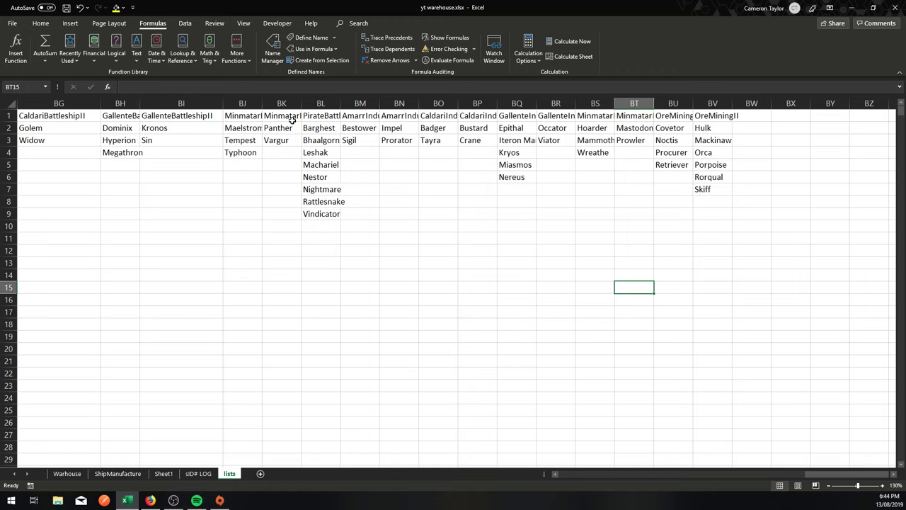
Add Penitent to the end of the AmarrFrigateI list in cell G8
{"action": "left_click", "coordinate": [286, 153]}
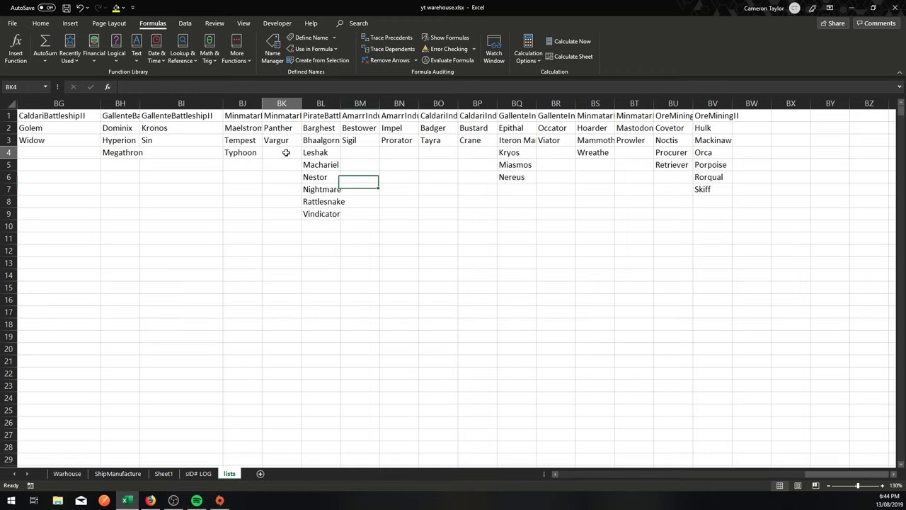
{"action": "left_click", "coordinate": [556, 474]}
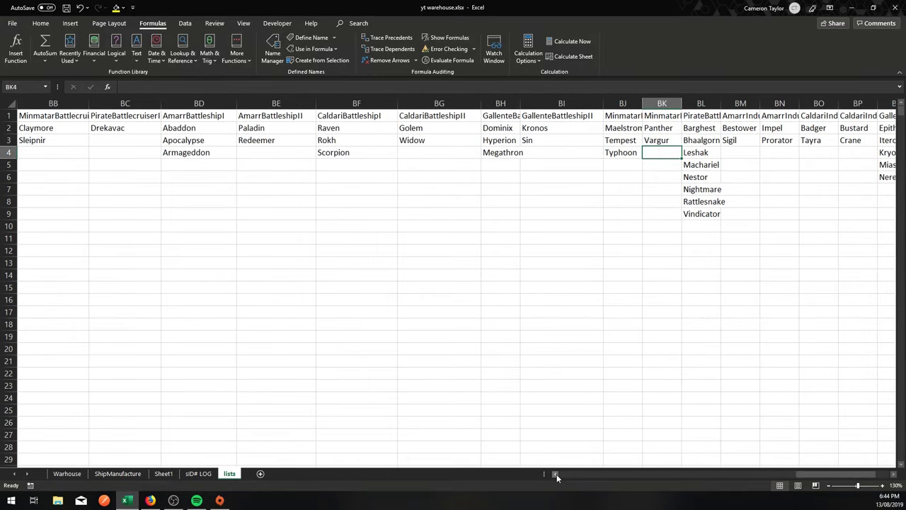
{"action": "left_click", "coordinate": [556, 475]}
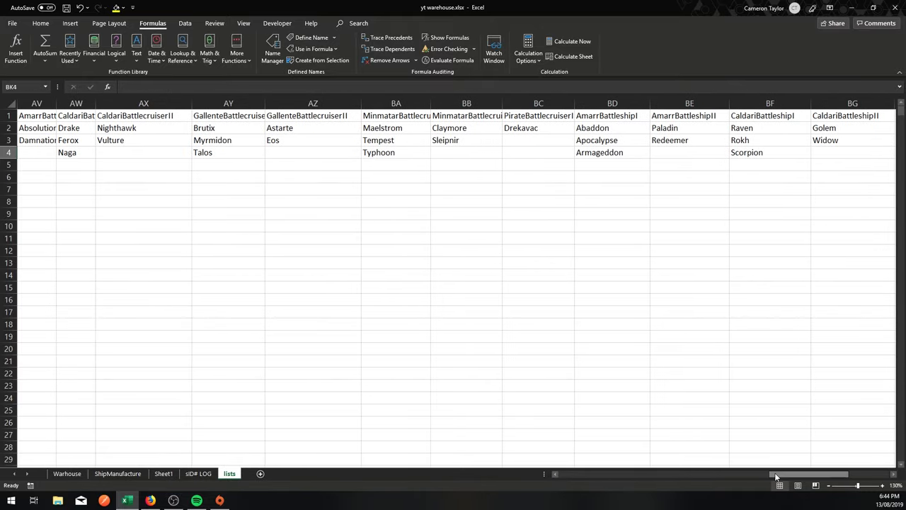
{"action": "mouse_move", "coordinate": [776, 477]}
{"action": "left_mouse_down"}
{"action": "mouse_move", "coordinate": [722, 475]}
{"action": "mouse_move", "coordinate": [774, 473]}
{"action": "left_mouse_up"}
{"action": "left_click_drag", "start_coordinate": [830, 475], "coordinate": [609, 475]}
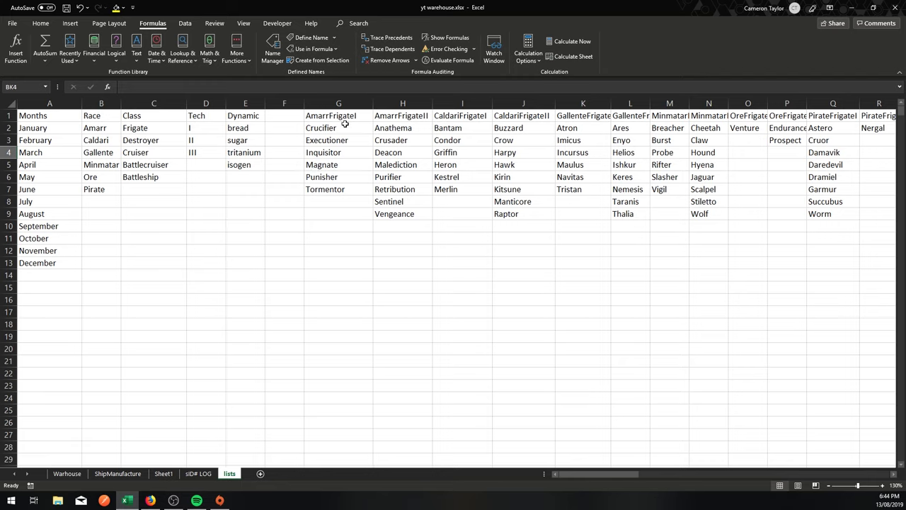
{"action": "left_click", "coordinate": [327, 202]}
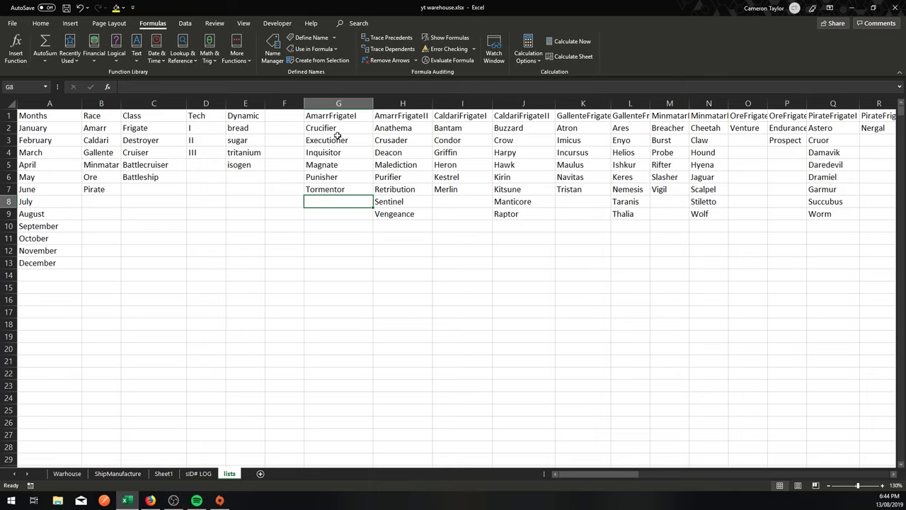
{"action": "type", "text": "Peni"}
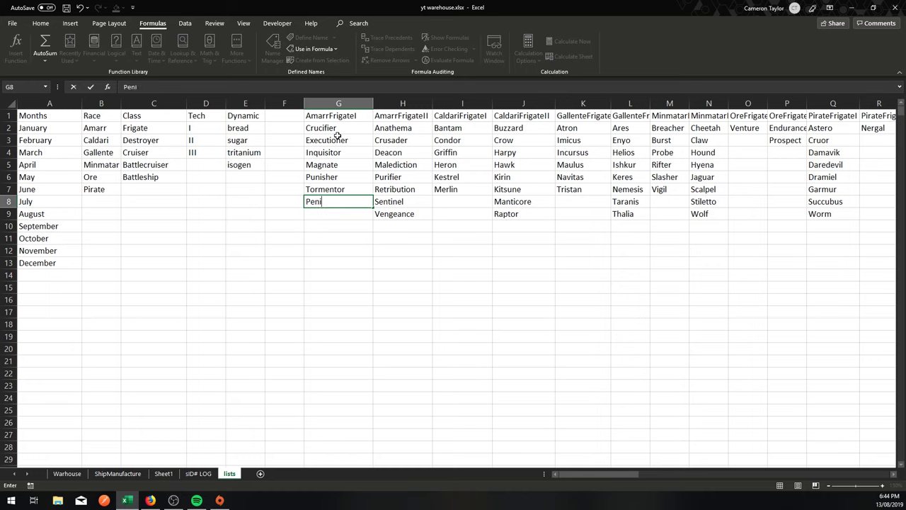
{"action": "type", "text": "tent"}
{"action": "key", "text": "Return"}
Redefine the AmarrFrigateI name from the top row of G1:G8, replacing its existing definition to include Penitent
{"action": "left_click", "coordinate": [311, 263]}
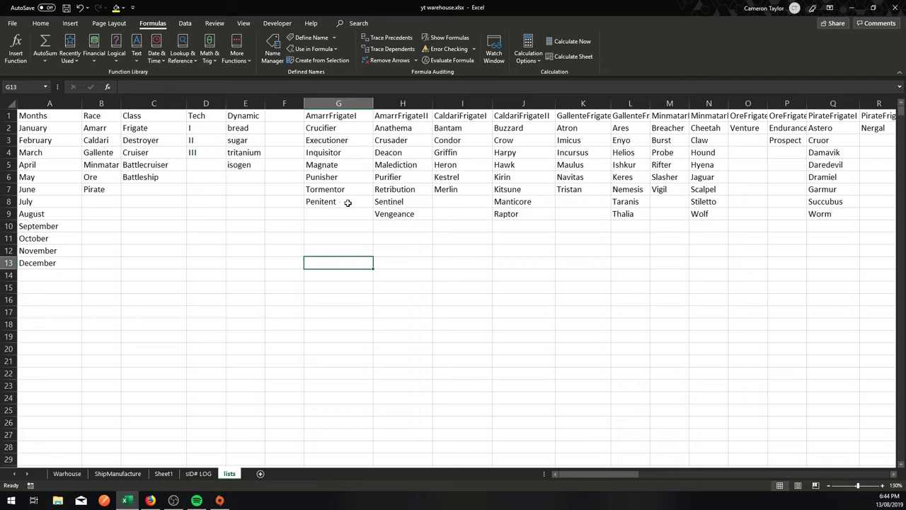
{"action": "left_click_drag", "start_coordinate": [347, 203], "coordinate": [355, 115]}
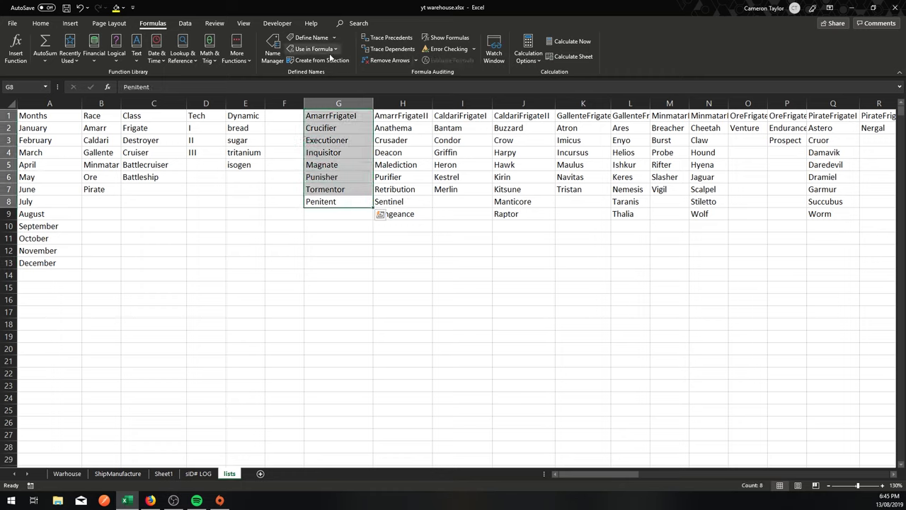
{"action": "left_click", "coordinate": [319, 60]}
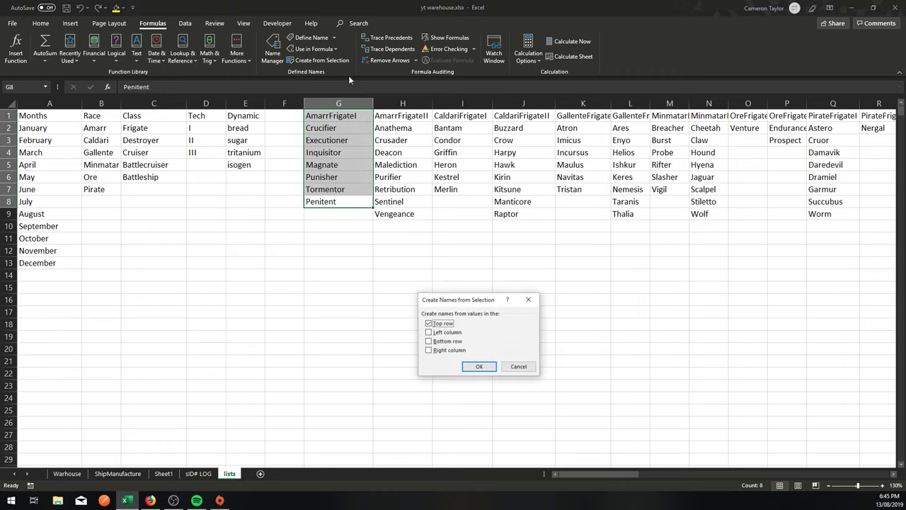
{"action": "left_click", "coordinate": [480, 367]}
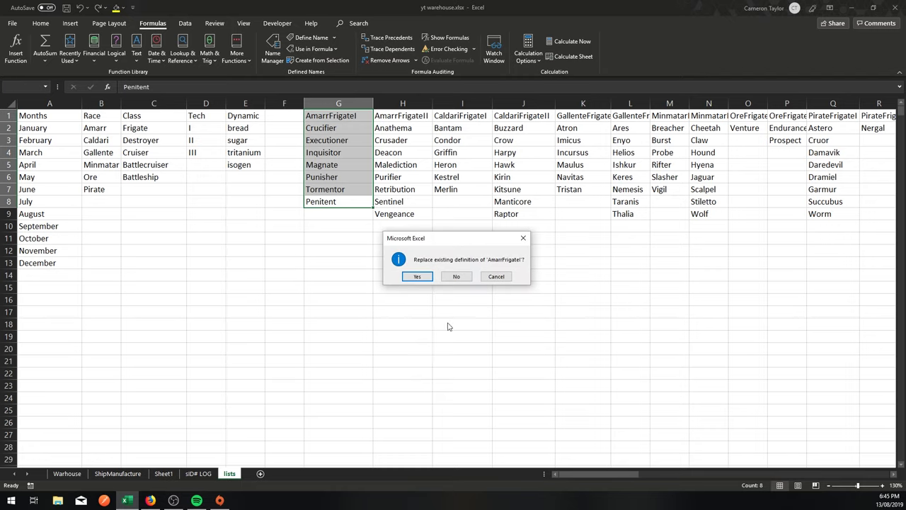
{"action": "left_click", "coordinate": [419, 276]}
{"action": "left_click", "coordinate": [348, 237]}
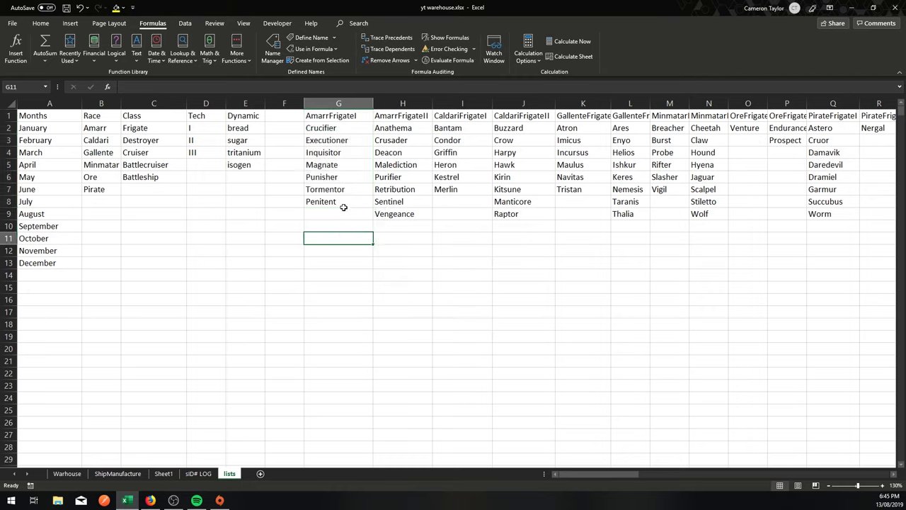
Delete Penitent from G8 and redefine the AmarrFrigateI name from the top row of G1:G7, replacing the existing definition
{"action": "left_click", "coordinate": [342, 203]}
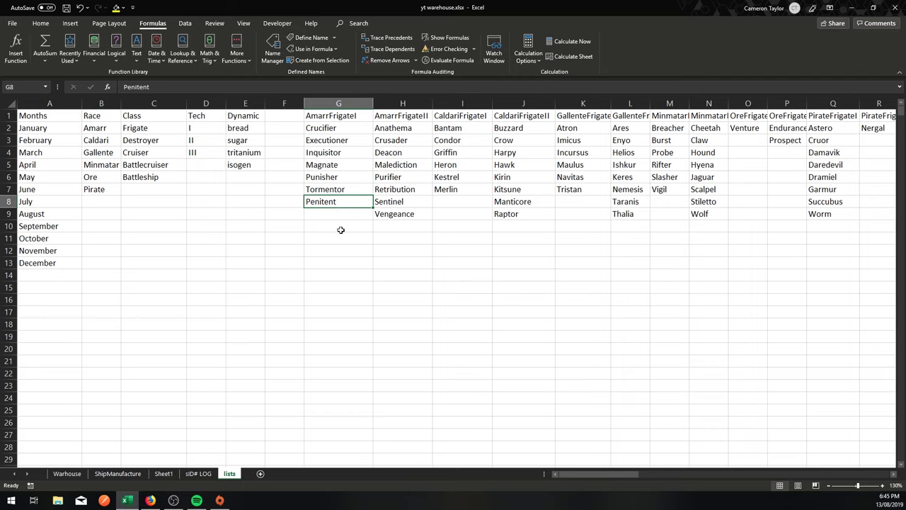
{"action": "key", "text": "Delete"}
{"action": "left_click_drag", "start_coordinate": [332, 191], "coordinate": [329, 115]}
{"action": "left_click", "coordinate": [319, 61]}
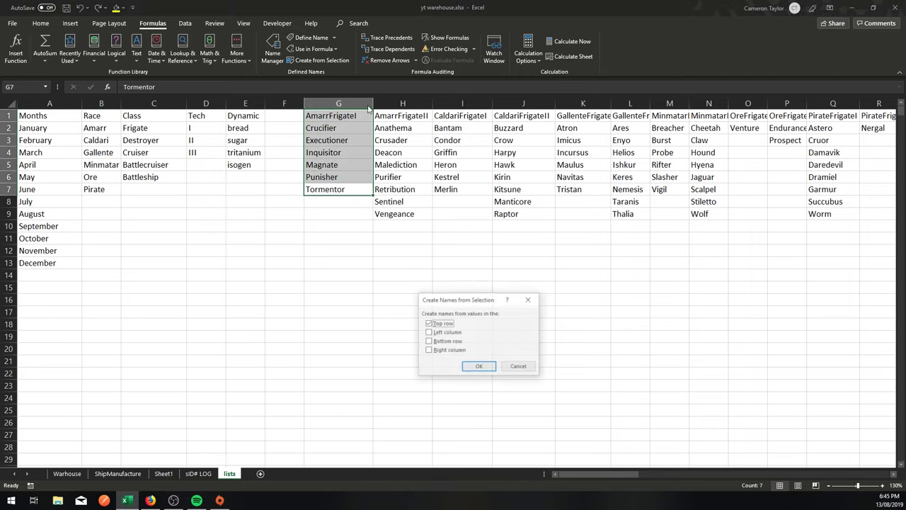
{"action": "left_click", "coordinate": [478, 367]}
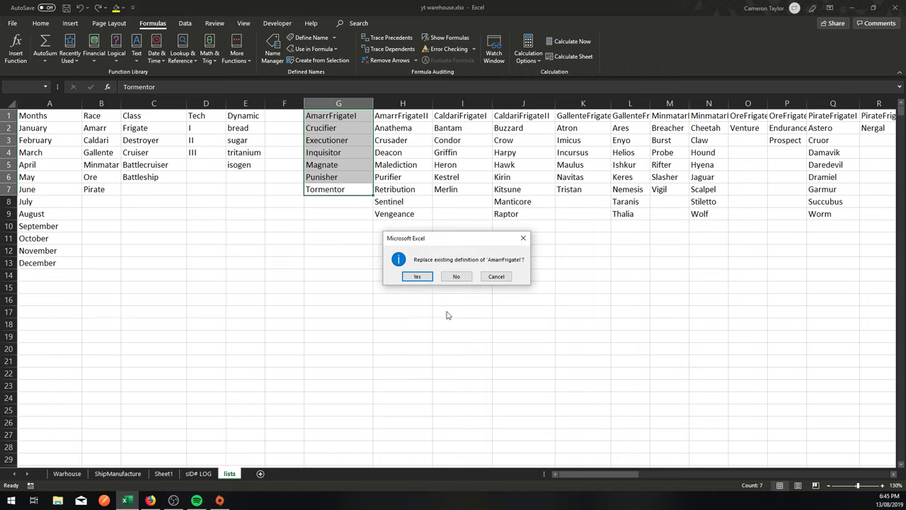
{"action": "left_click", "coordinate": [419, 276]}
{"action": "left_click", "coordinate": [307, 203]}
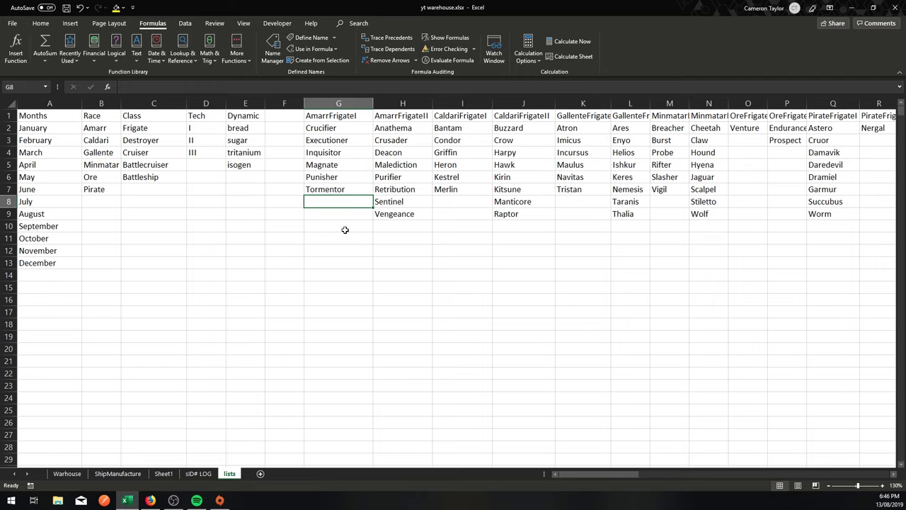
{"action": "left_click", "coordinate": [260, 194]}
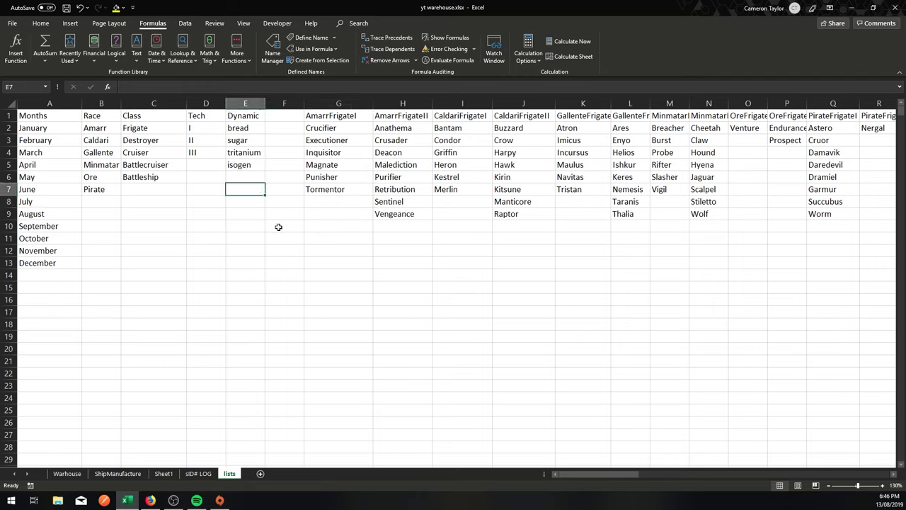
{"action": "left_click", "coordinate": [279, 226]}
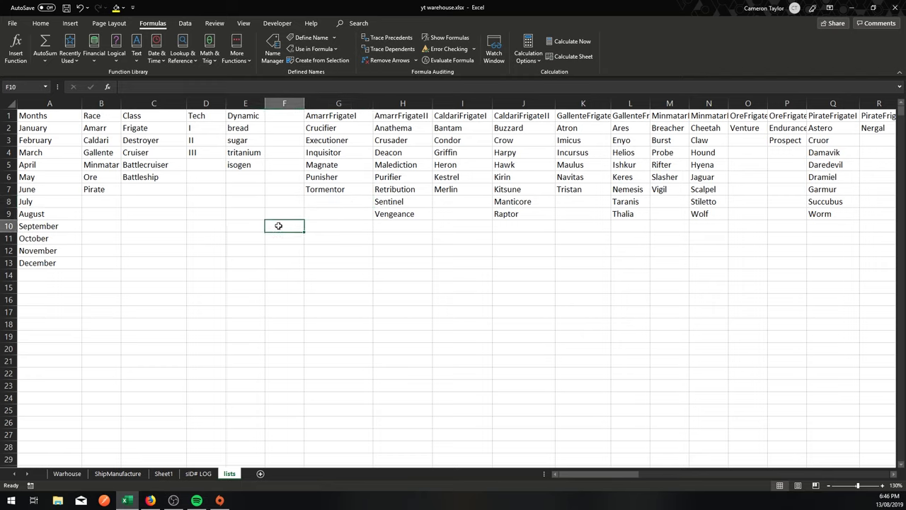
Check the Type, Race and conclist cells in row 2 of the ShipManufacture sheet
{"action": "left_click", "coordinate": [119, 473]}
{"action": "left_click", "coordinate": [425, 321]}
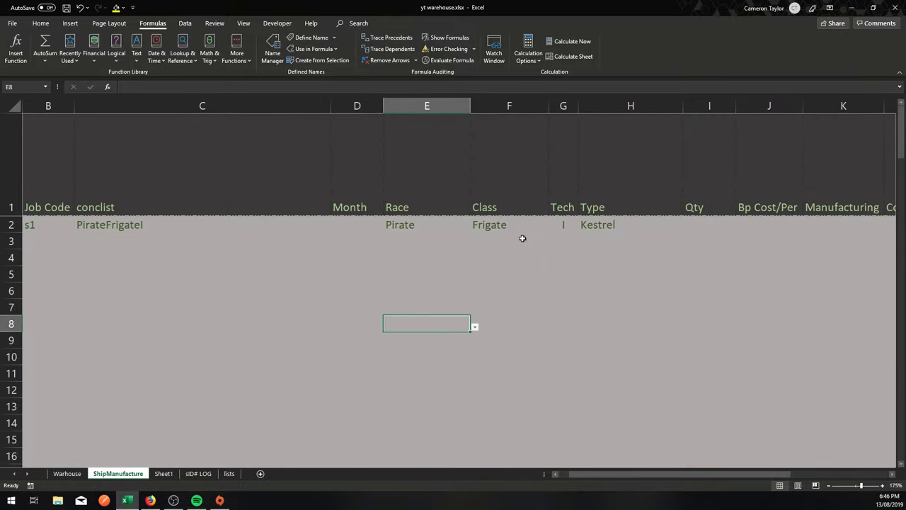
{"action": "left_click", "coordinate": [625, 254]}
{"action": "left_click", "coordinate": [630, 224]}
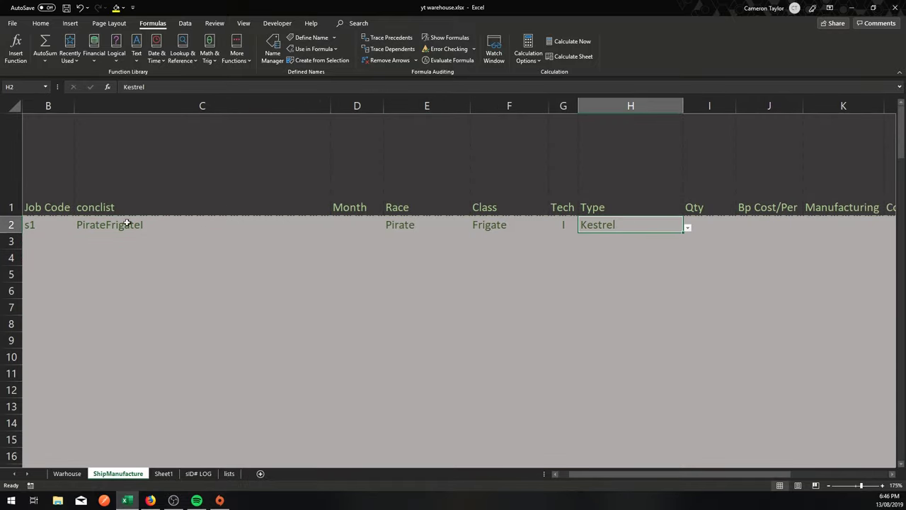
{"action": "left_click", "coordinate": [396, 224]}
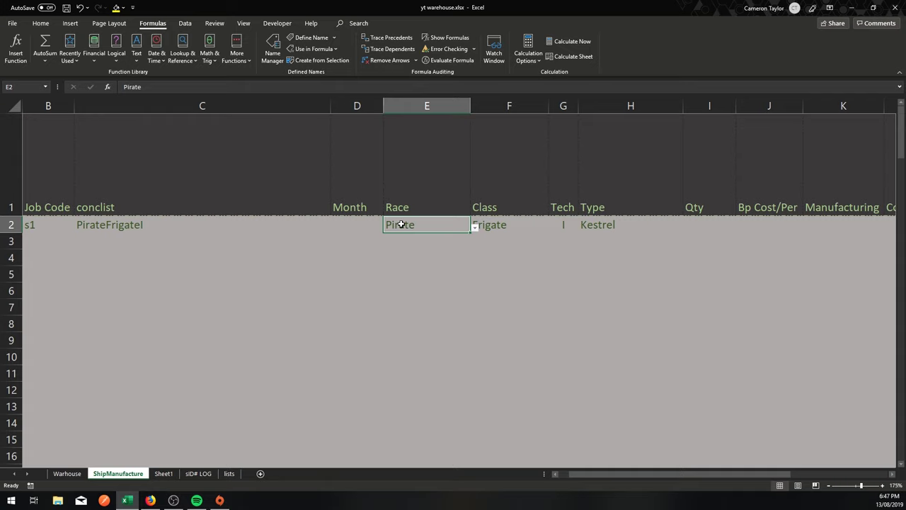
{"action": "key", "text": "Left"}
{"action": "key", "text": "Left"}
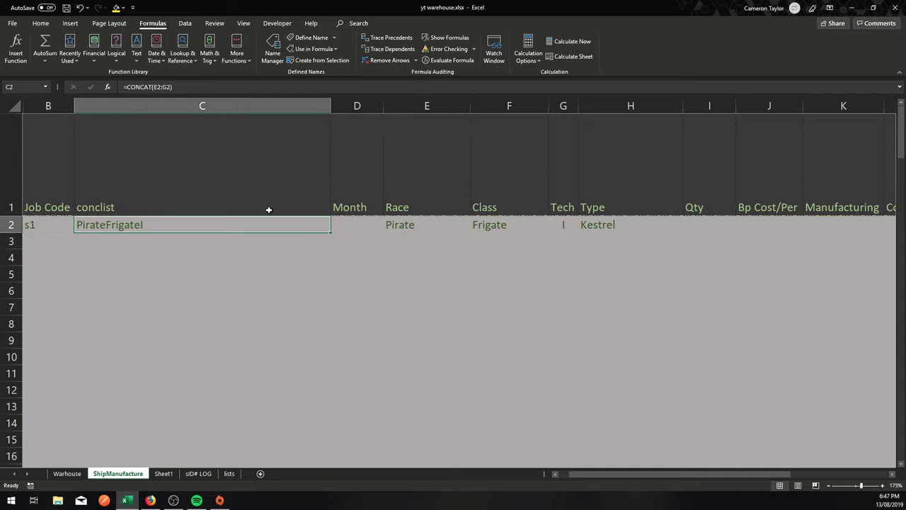
Choose Gallente as the Race in E2 of ShipManufacture
{"action": "left_click", "coordinate": [425, 225]}
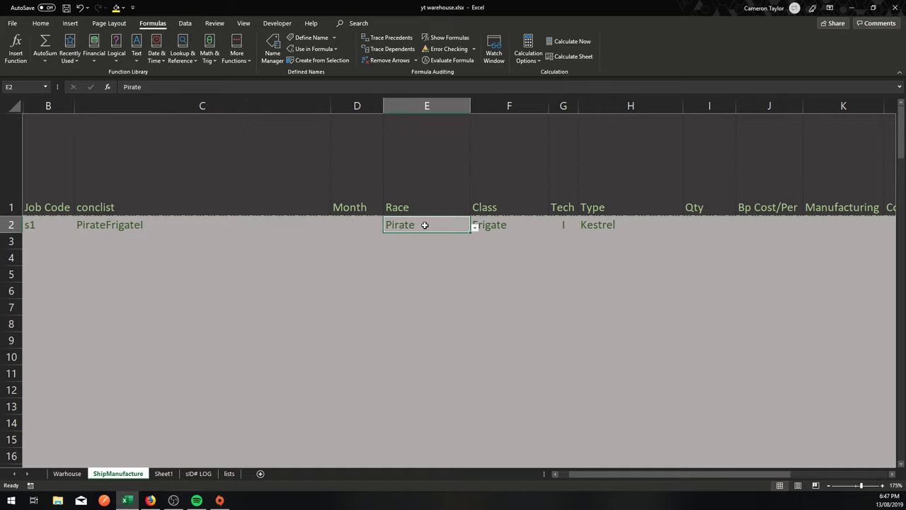
{"action": "key", "text": "alt+Down"}
{"action": "key", "text": "Up"}
{"action": "key", "text": "Up"}
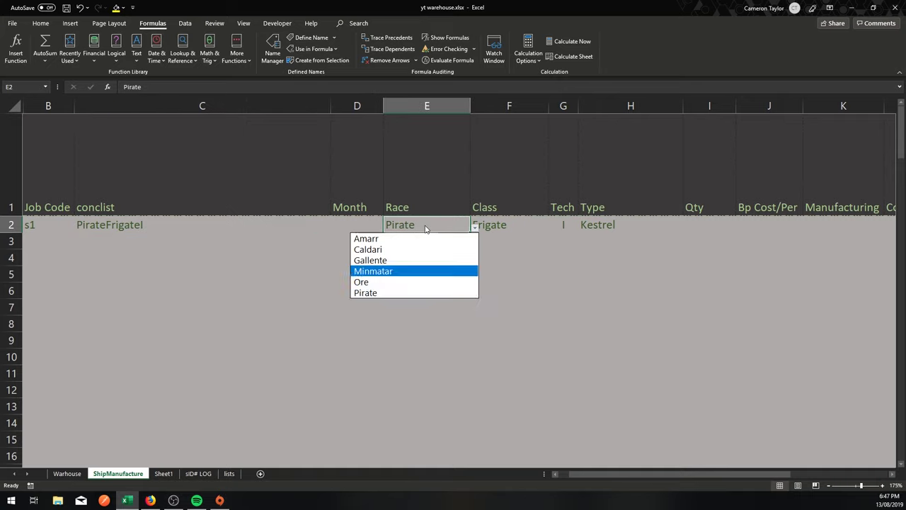
{"action": "key", "text": "Down"}
{"action": "key", "text": "Up"}
{"action": "key", "text": "Return"}
Choose Battlecruiser as the Class in F2
{"action": "key", "text": "Right"}
{"action": "key", "text": "alt+Down"}
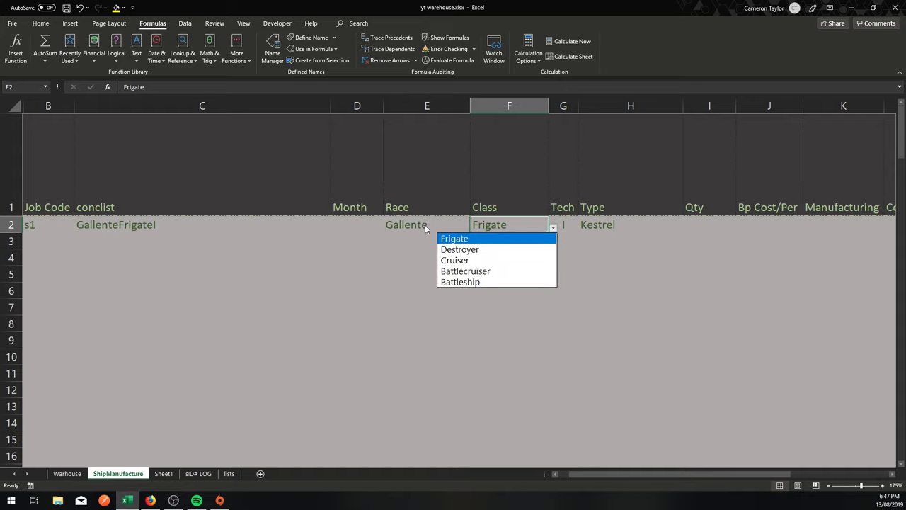
{"action": "key", "text": "Down"}
{"action": "key", "text": "Down"}
{"action": "key", "text": "Down"}
{"action": "key", "text": "Down"}
{"action": "key", "text": "Up"}
{"action": "key", "text": "Return"}
Choose II as the Tech level in G2
{"action": "key", "text": "Right"}
{"action": "key", "text": "alt+Down"}
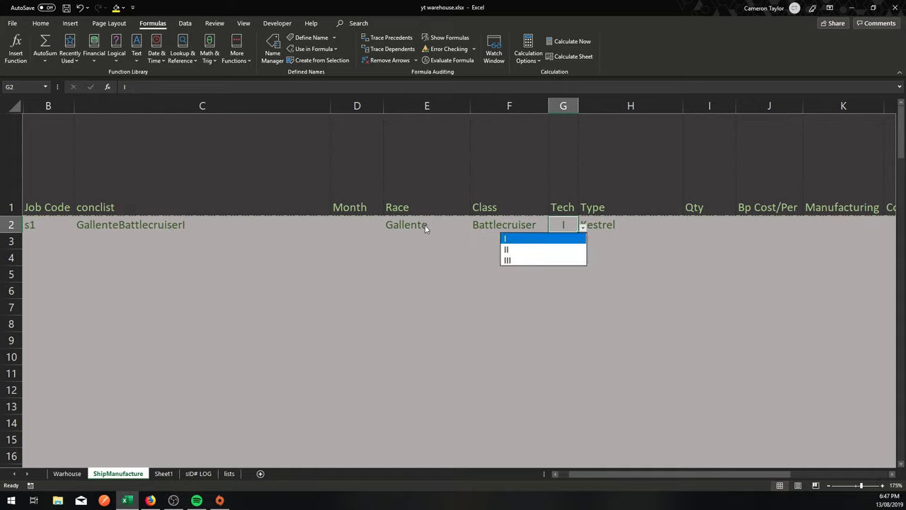
{"action": "key", "text": "Down"}
{"action": "key", "text": "Down"}
{"action": "key", "text": "Up"}
{"action": "key", "text": "Return"}
Choose Astarte as the ship Type in H2 from the dependent list
{"action": "key", "text": "Right"}
{"action": "key", "text": "alt+Down"}
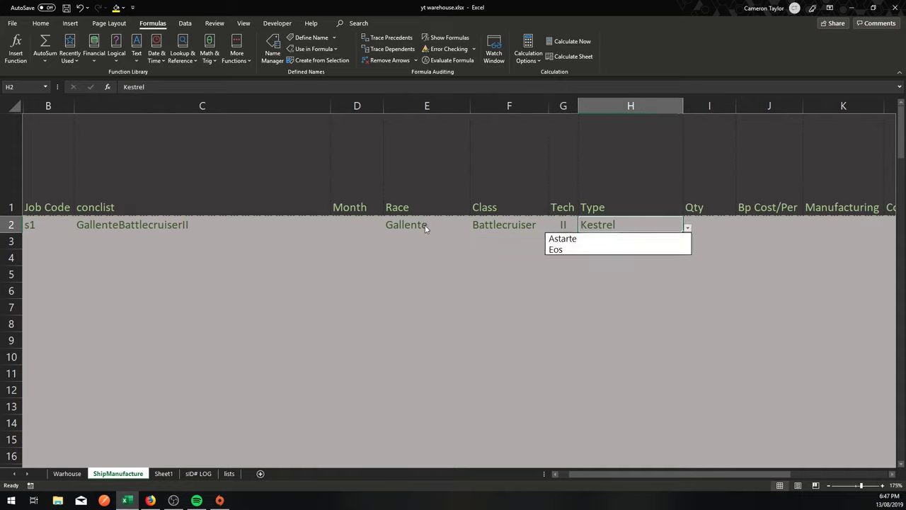
{"action": "key", "text": "Down"}
{"action": "key", "text": "Return"}
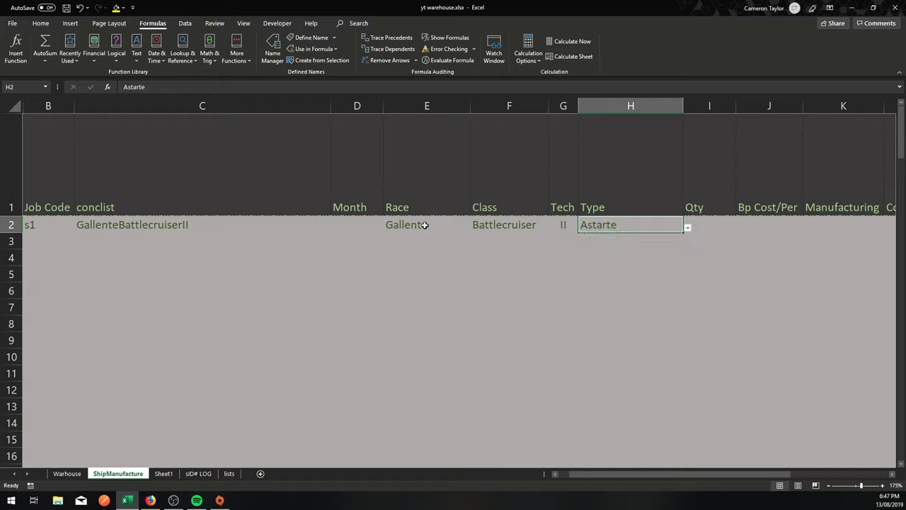
Change the Race in E2 to Ore
{"action": "key", "text": "Left"}
{"action": "key", "text": "Left"}
{"action": "key", "text": "Left"}
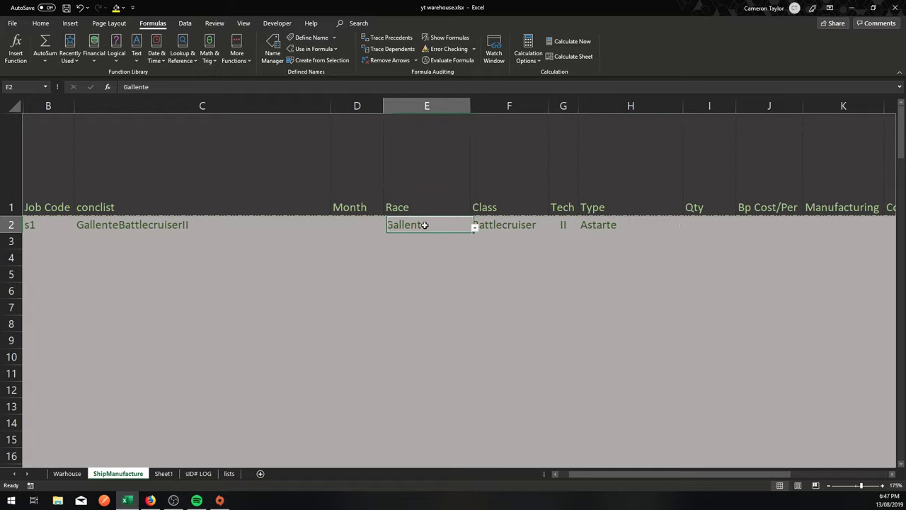
{"action": "key", "text": "alt+Down"}
{"action": "key", "text": "Down"}
{"action": "key", "text": "Down"}
{"action": "key", "text": "Down"}
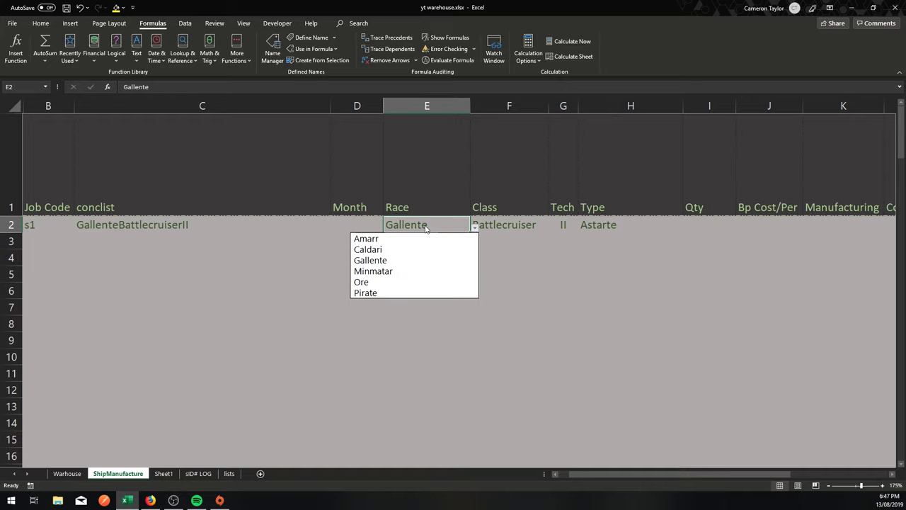
{"action": "key", "text": "Up"}
{"action": "key", "text": "Return"}
Check which Class options are offered in F2 and keep Battlecruiser
{"action": "key", "text": "Right"}
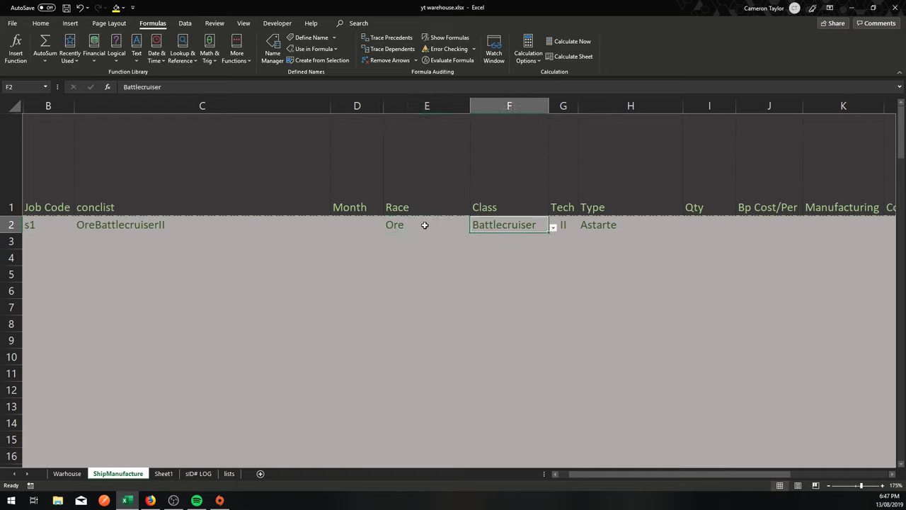
{"action": "key", "text": "alt+Down"}
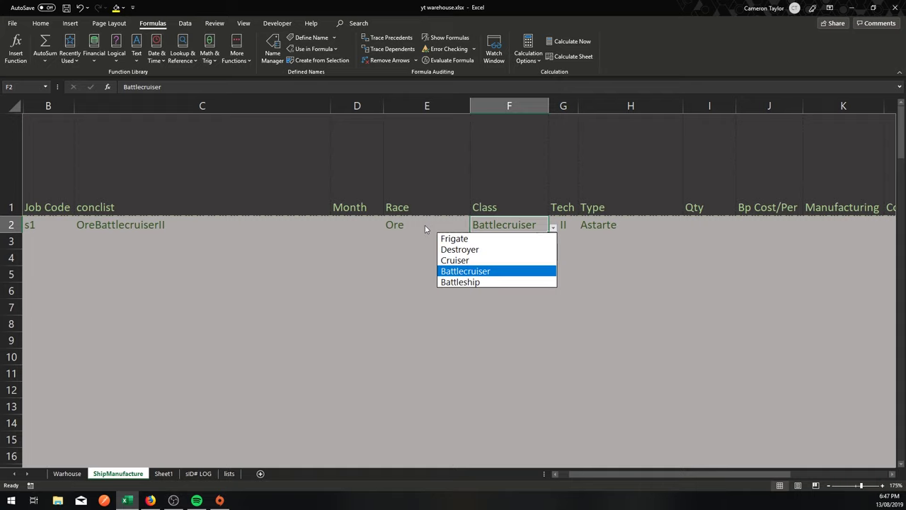
{"action": "key", "text": "Return"}
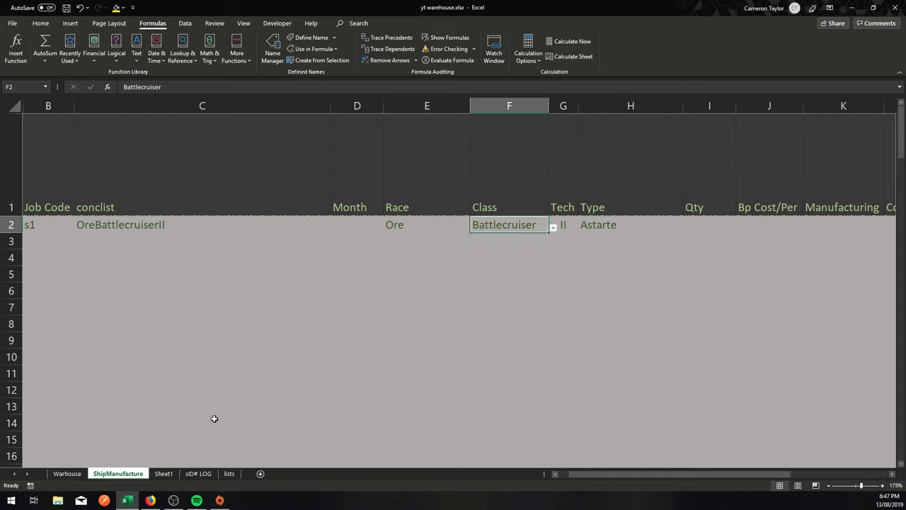
Examine the ship list headers through column BV on the lists sheet for classes missing from the Class list
{"action": "left_click", "coordinate": [229, 474]}
{"action": "left_click", "coordinate": [449, 261]}
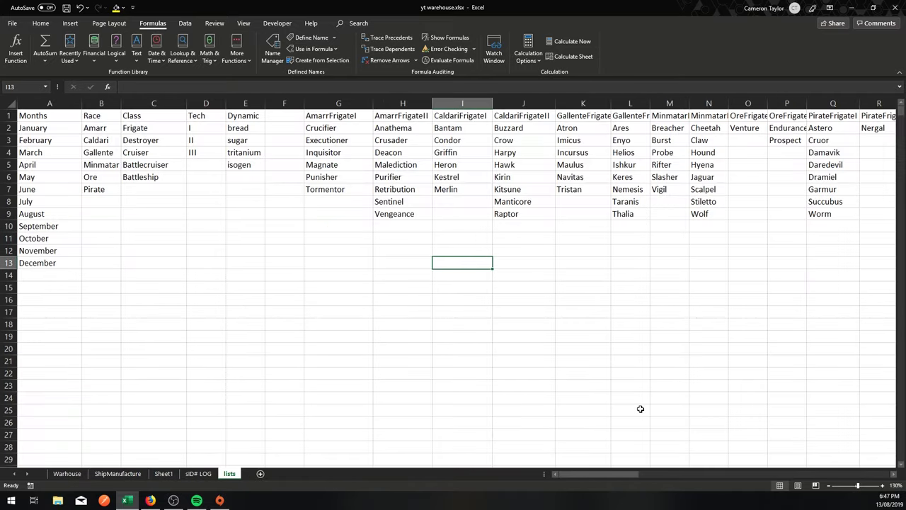
{"action": "left_click_drag", "start_coordinate": [580, 475], "coordinate": [844, 454]}
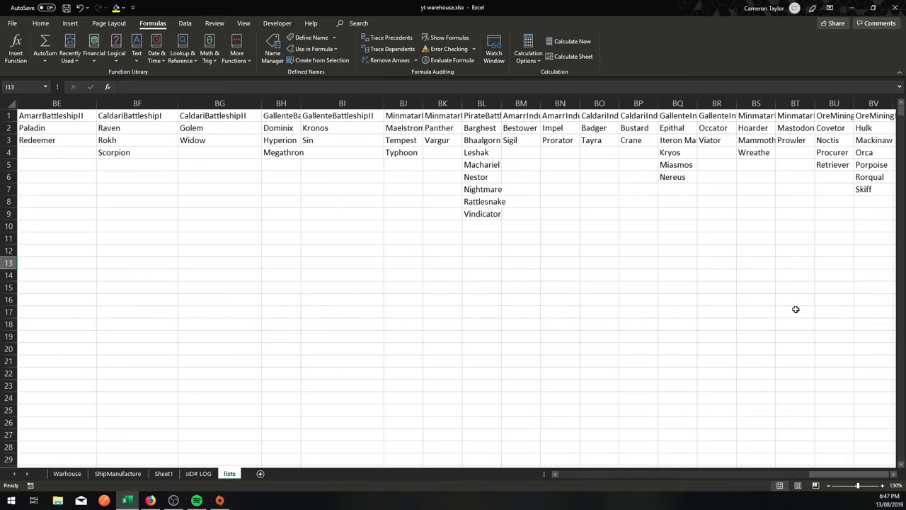
{"action": "left_click", "coordinate": [795, 288]}
{"action": "left_click", "coordinate": [676, 127]}
{"action": "left_click", "coordinate": [681, 116]}
{"action": "left_click", "coordinate": [638, 189]}
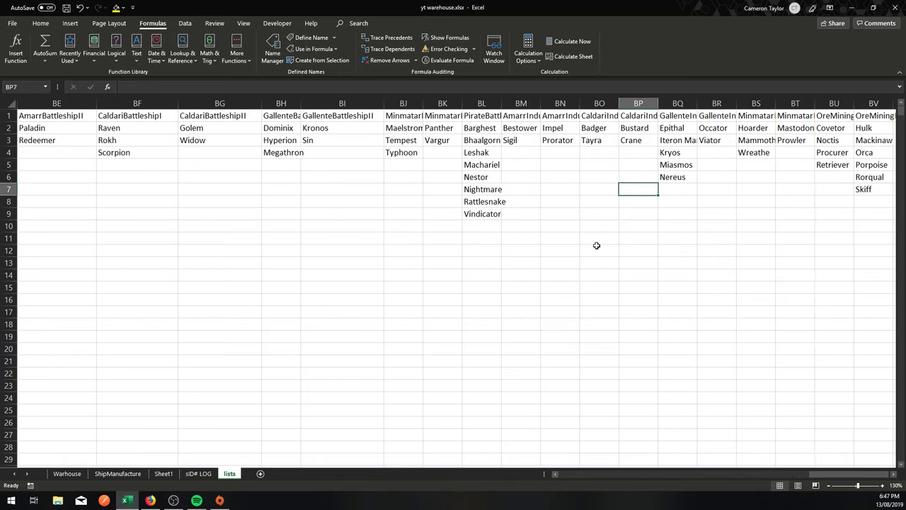
{"action": "left_click", "coordinate": [483, 336]}
{"action": "left_click_drag", "start_coordinate": [793, 472], "coordinate": [506, 455]}
{"action": "left_click", "coordinate": [338, 262]}
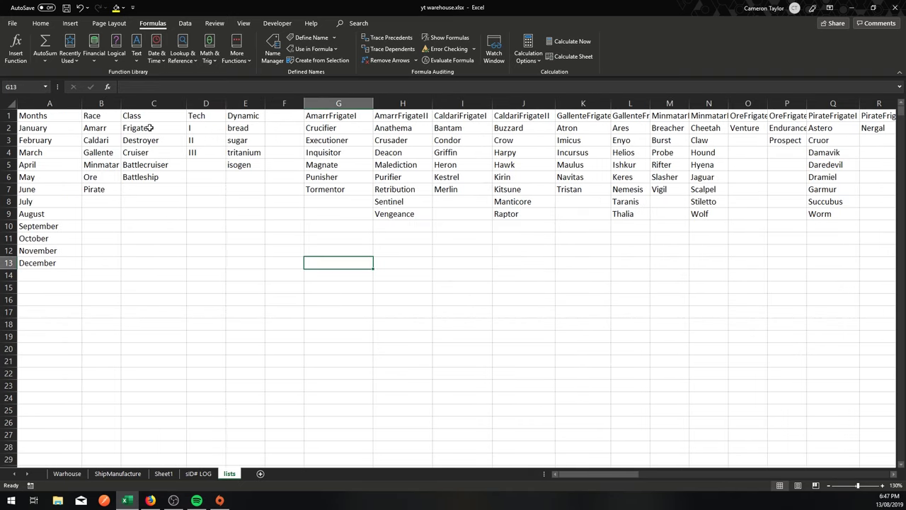
Add Industrial to the end of the Class list in cell C7 of the lists sheet
{"action": "left_click", "coordinate": [151, 188]}
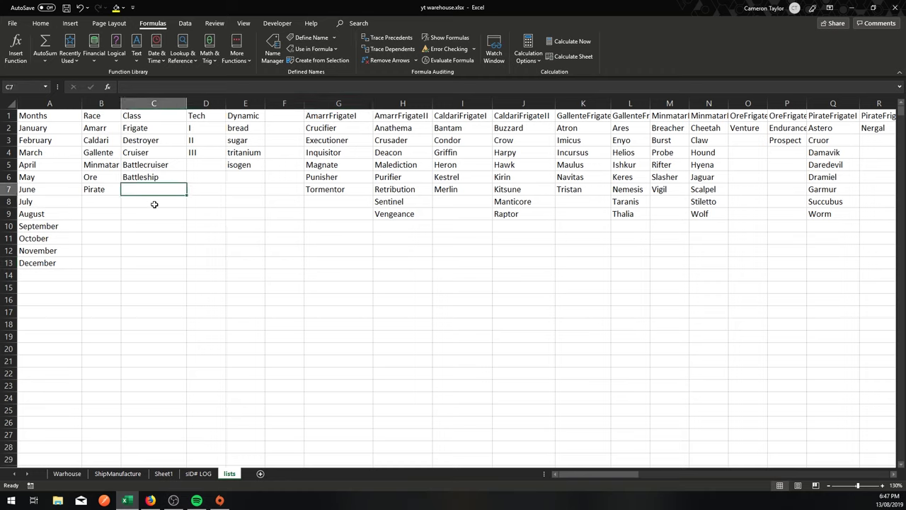
{"action": "type", "text": "Industrial"}
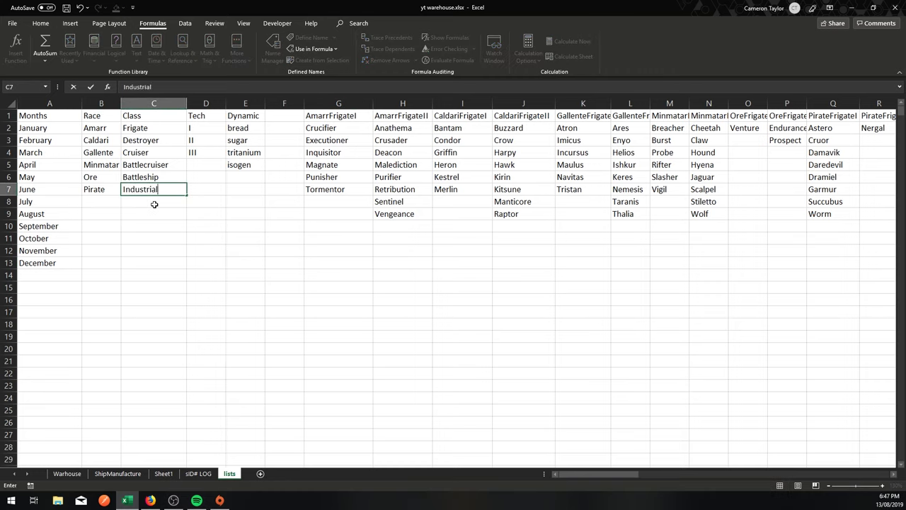
{"action": "key", "text": "Return"}
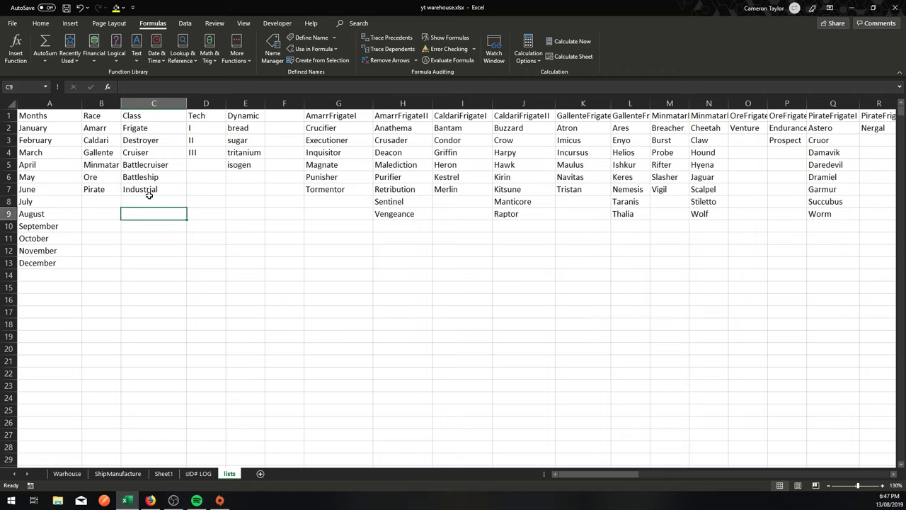
Redefine the Class name from C1:C7 on the lists sheet, using the top row as the name and replacing the existing definition
{"action": "left_click_drag", "start_coordinate": [152, 191], "coordinate": [151, 112]}
{"action": "left_click", "coordinate": [303, 60]}
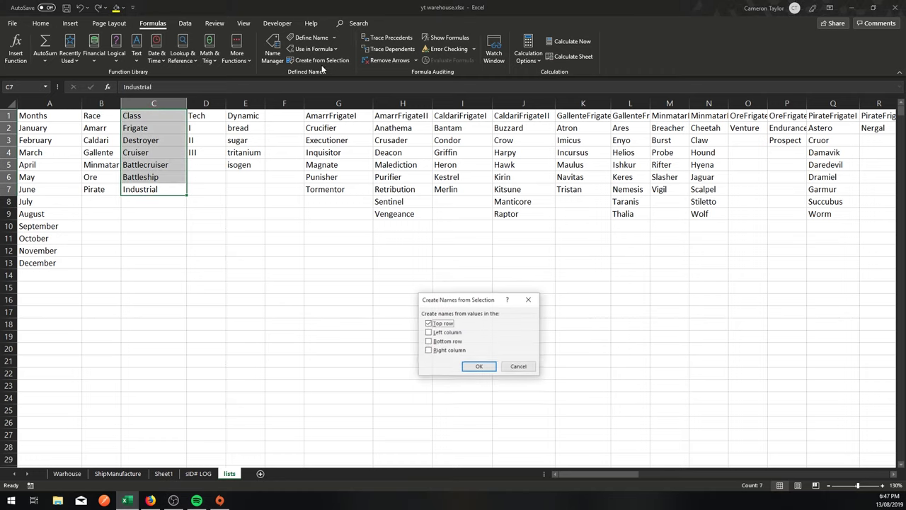
{"action": "left_click", "coordinate": [476, 366]}
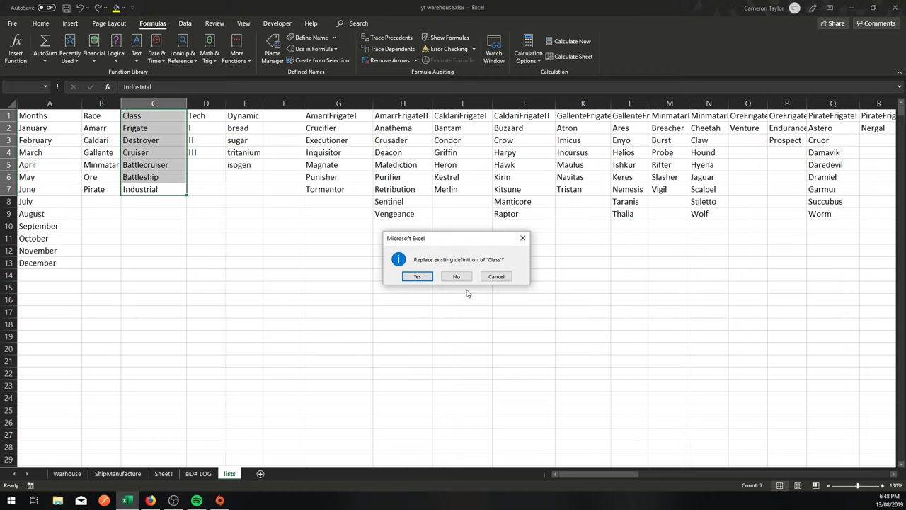
{"action": "left_click", "coordinate": [418, 277]}
{"action": "left_click", "coordinate": [170, 248]}
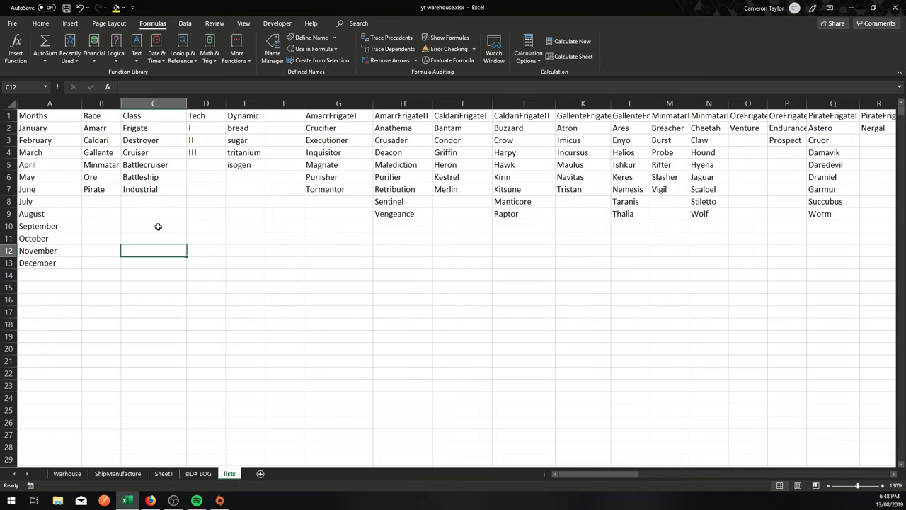
Change the Class in F2 of ShipManufacture to Industrial
{"action": "left_click", "coordinate": [117, 473]}
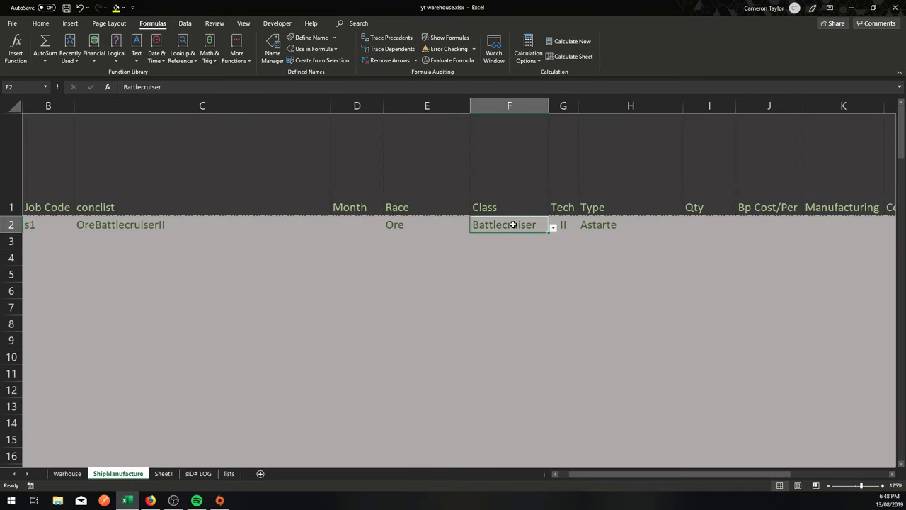
{"action": "left_click", "coordinate": [551, 228]}
{"action": "left_click", "coordinate": [473, 293]}
Check the Tech options in G2 and whether the Type drop-down in H2 offers ships for Ore Industrial II
{"action": "left_click", "coordinate": [581, 226]}
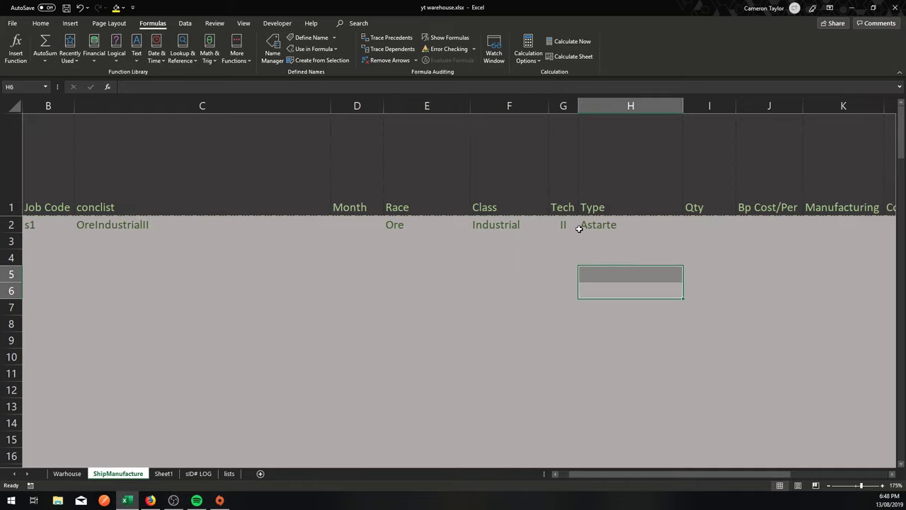
{"action": "left_click", "coordinate": [569, 222]}
{"action": "left_click", "coordinate": [581, 227]}
{"action": "left_click", "coordinate": [552, 241]}
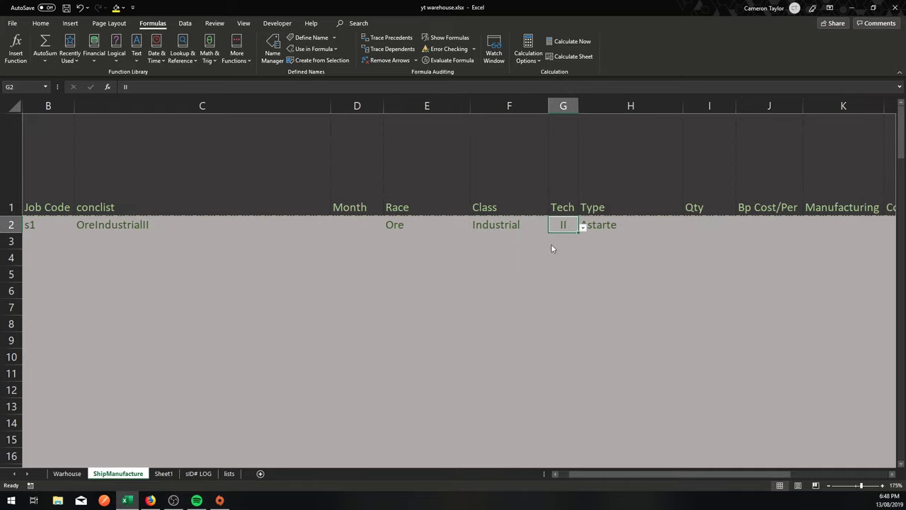
{"action": "left_click", "coordinate": [595, 228]}
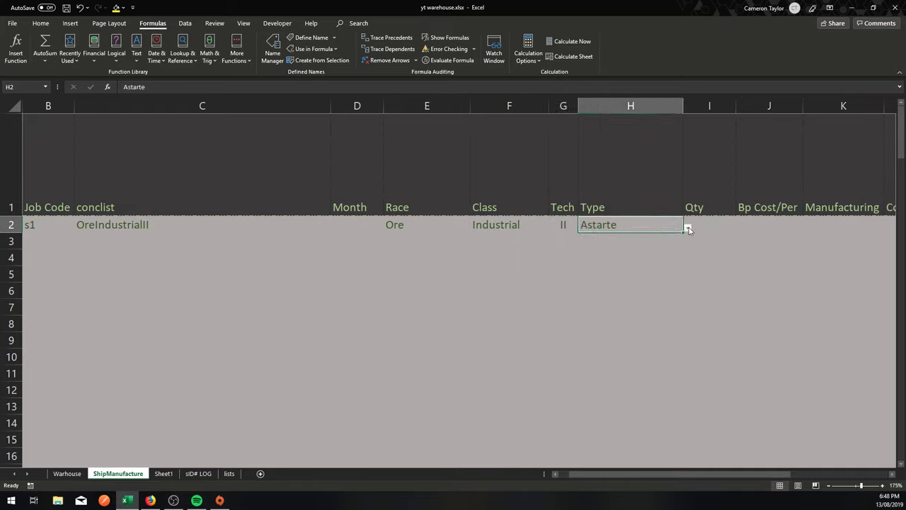
{"action": "left_click", "coordinate": [647, 279]}
Change the Race in E2 to Gallente, keeping Industrial as the Class
{"action": "left_click", "coordinate": [512, 225]}
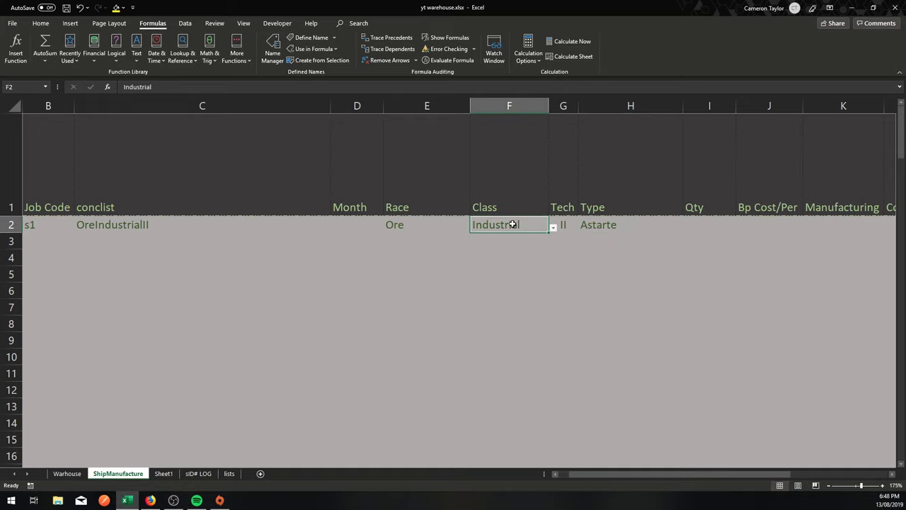
{"action": "left_click", "coordinate": [408, 225]}
{"action": "left_click", "coordinate": [476, 233]}
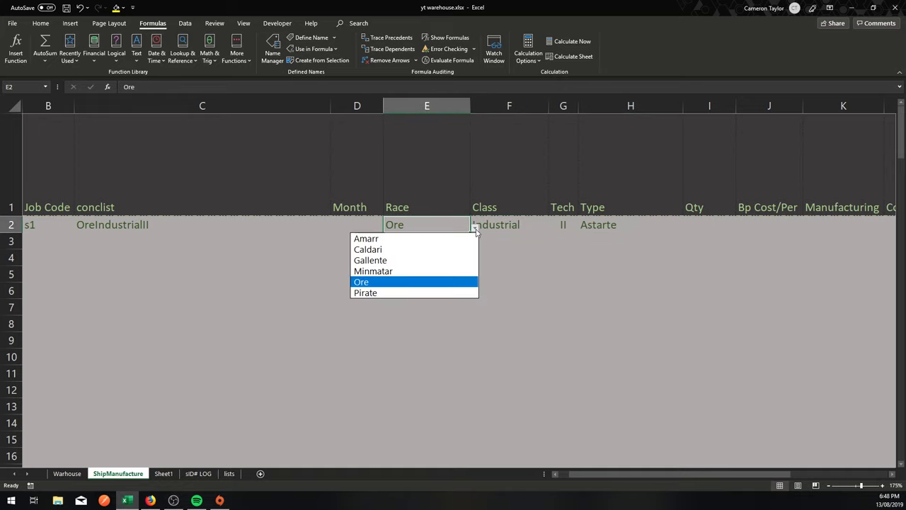
{"action": "left_click", "coordinate": [472, 261]}
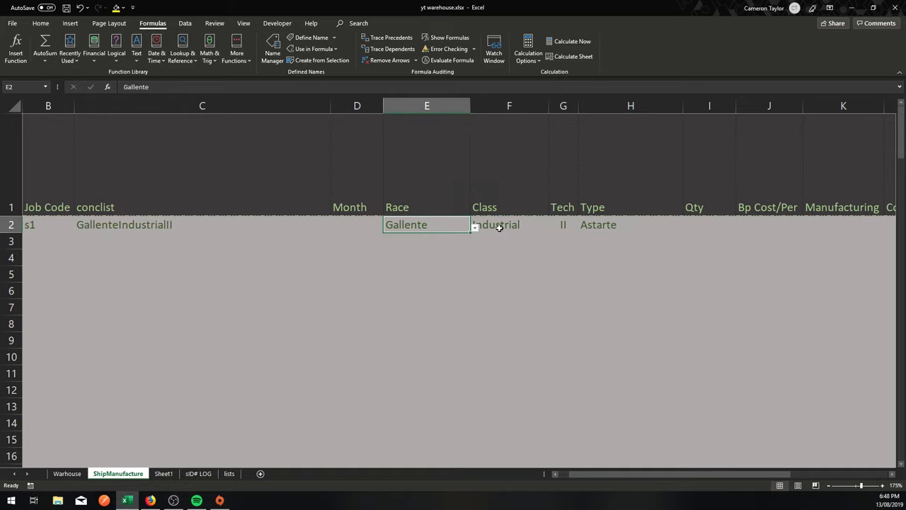
Choose Occator as the Type in H2 for the Gallente Industrial II combination
{"action": "left_click", "coordinate": [616, 225]}
{"action": "left_click", "coordinate": [688, 227]}
{"action": "left_click", "coordinate": [613, 241]}
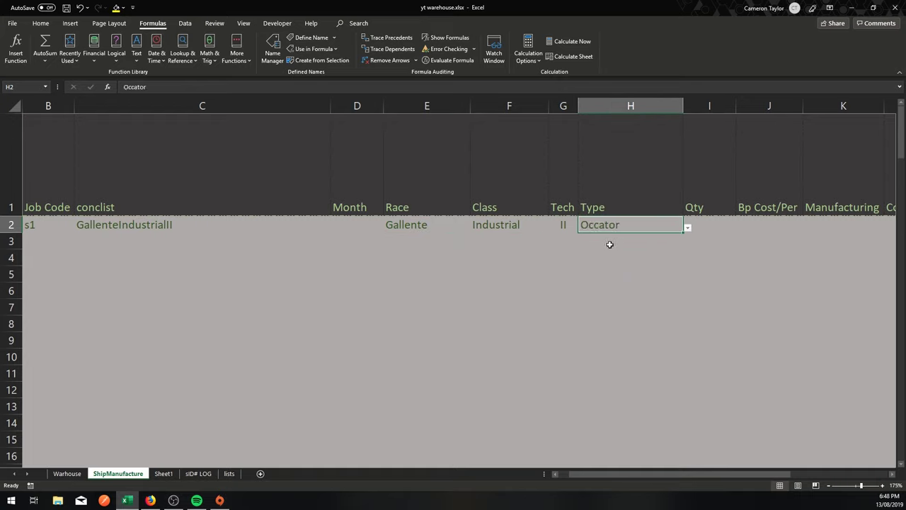
{"action": "left_click", "coordinate": [567, 275]}
Change the Race in E2 back to Ore
{"action": "left_click", "coordinate": [408, 226]}
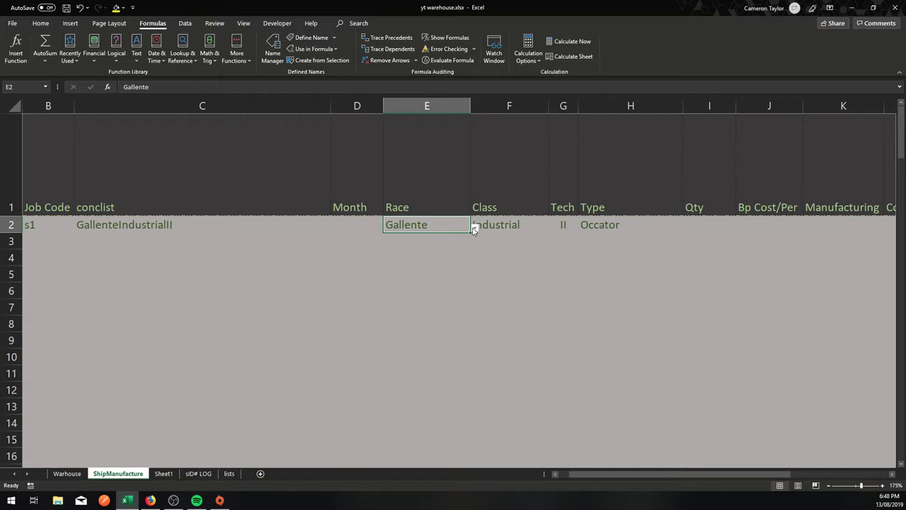
{"action": "left_click", "coordinate": [473, 230]}
{"action": "left_click", "coordinate": [378, 281]}
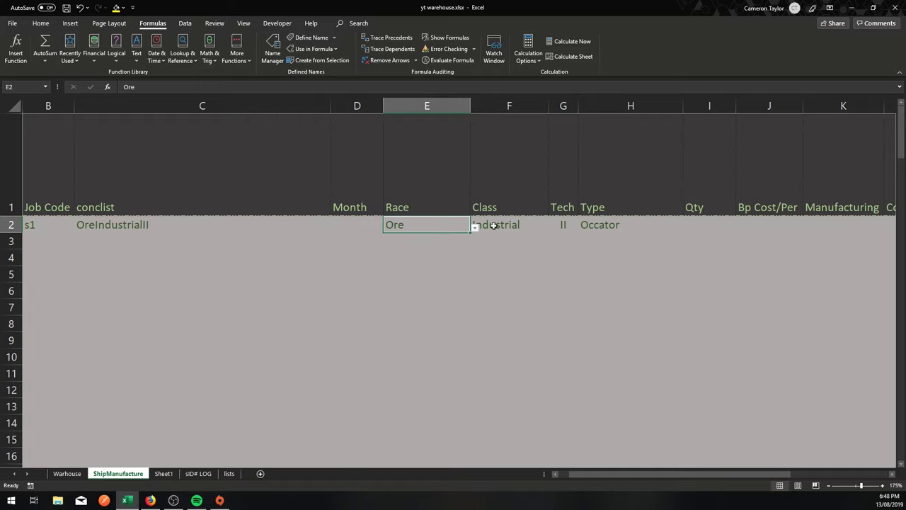
{"action": "left_click", "coordinate": [494, 225]}
Set the Tech in G2 to I and check whether the Type drop-down in H2 offers any ships
{"action": "left_click", "coordinate": [559, 227]}
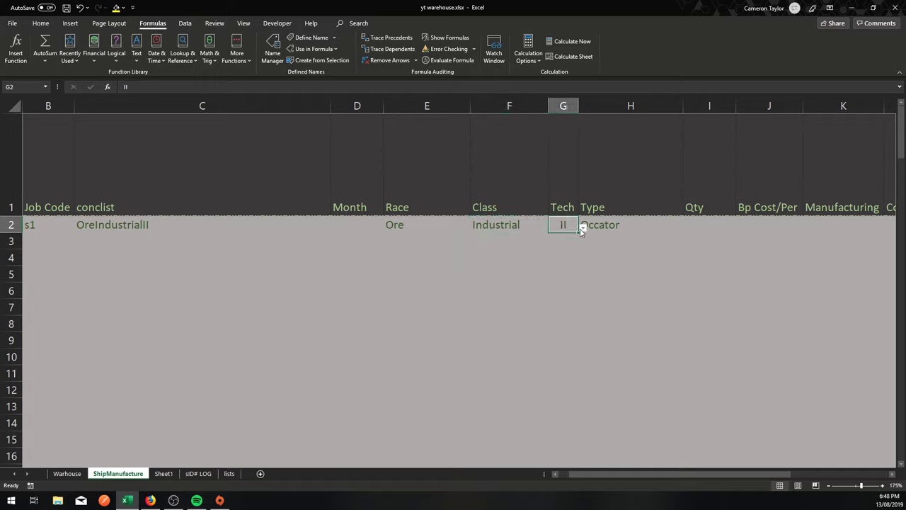
{"action": "left_click", "coordinate": [582, 226]}
{"action": "left_click", "coordinate": [553, 239]}
{"action": "left_click", "coordinate": [610, 229]}
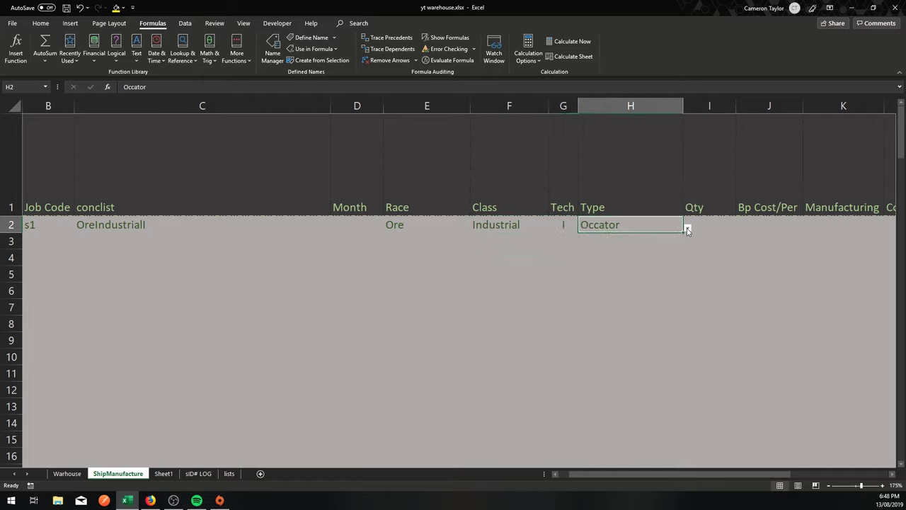
{"action": "left_click", "coordinate": [517, 226]}
Review the Race options and the Race, Class, Tech and Type selections in row 2, keeping Ore as the Race
{"action": "left_click", "coordinate": [416, 227]}
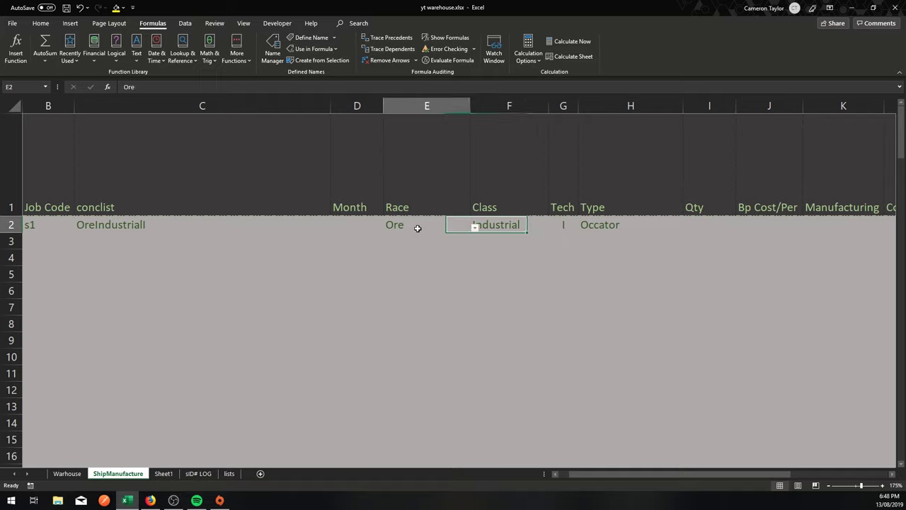
{"action": "left_click", "coordinate": [474, 229]}
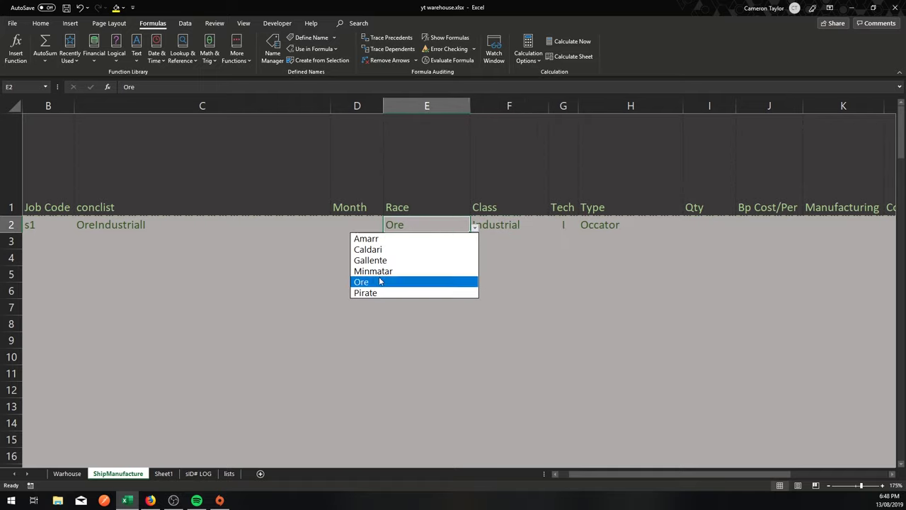
{"action": "left_click", "coordinate": [415, 281]}
{"action": "left_click", "coordinate": [520, 259]}
{"action": "left_click", "coordinate": [302, 254]}
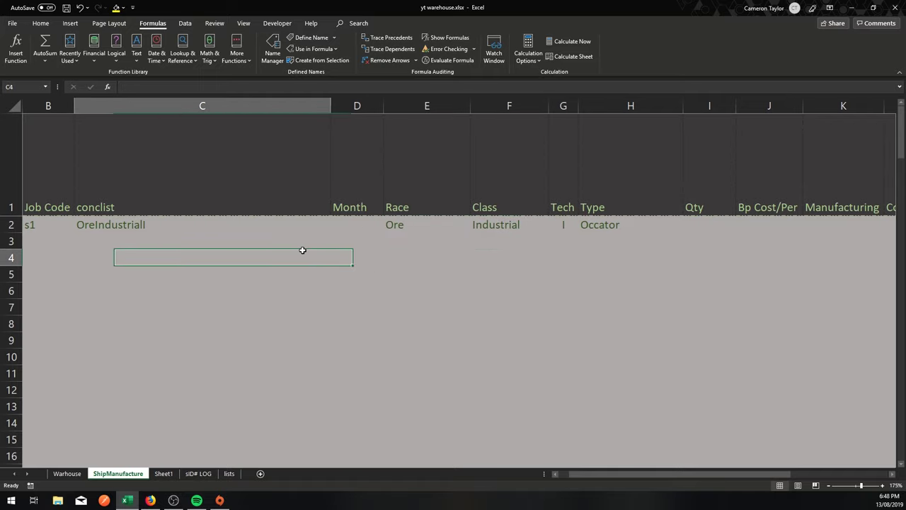
{"action": "left_click", "coordinate": [420, 227]}
{"action": "left_click", "coordinate": [542, 227]}
{"action": "left_click", "coordinate": [563, 226]}
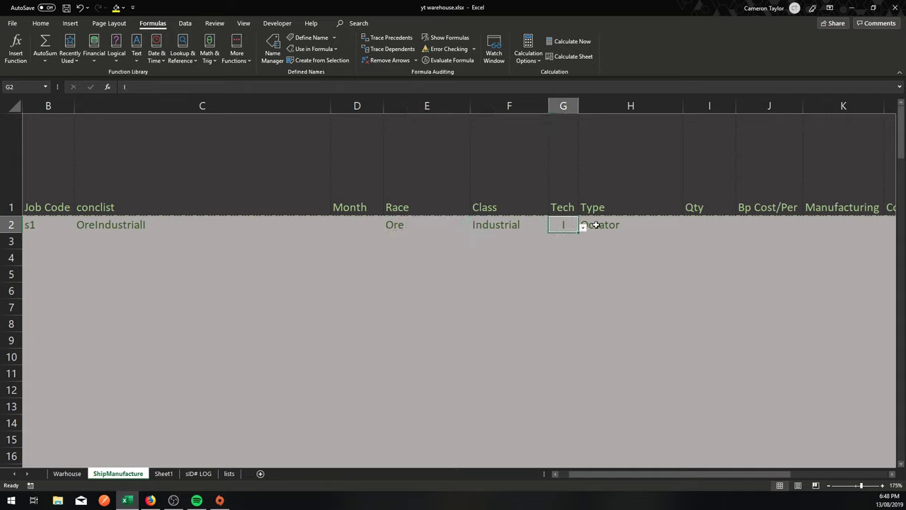
{"action": "left_click", "coordinate": [601, 228]}
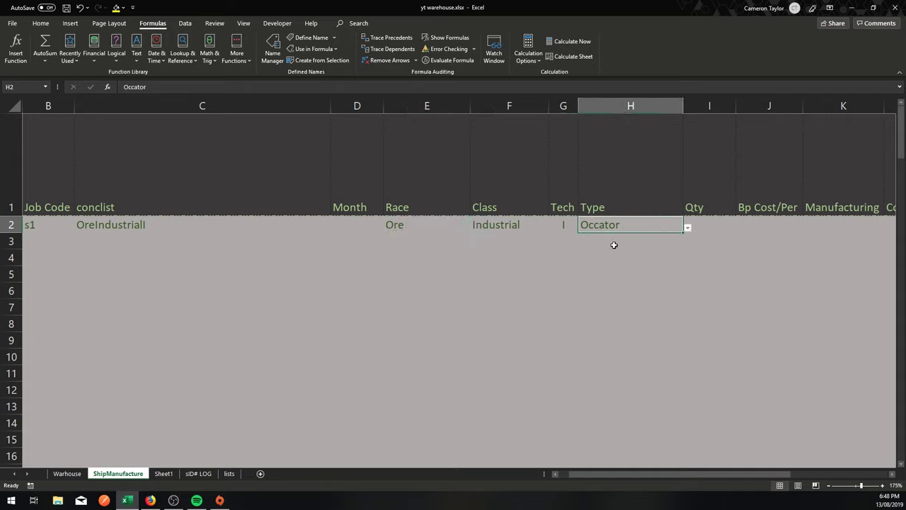
{"action": "left_click", "coordinate": [494, 256]}
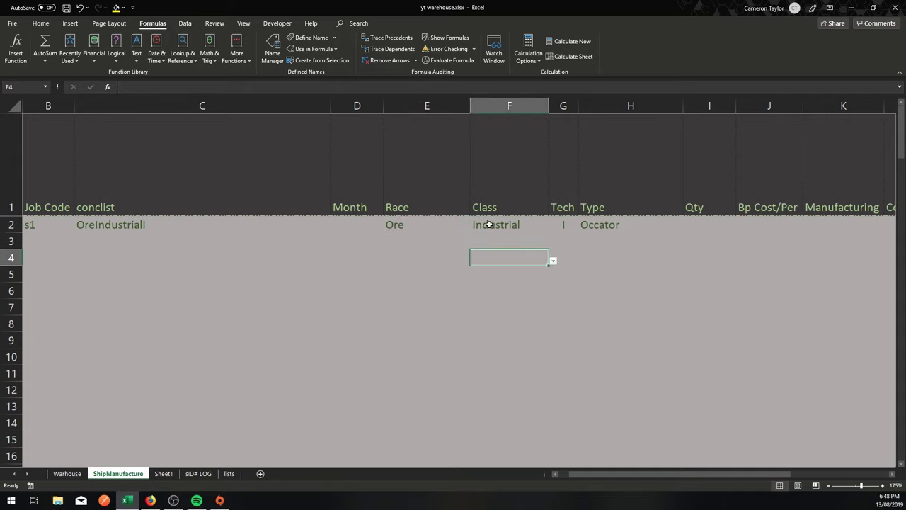
{"action": "left_click", "coordinate": [488, 224]}
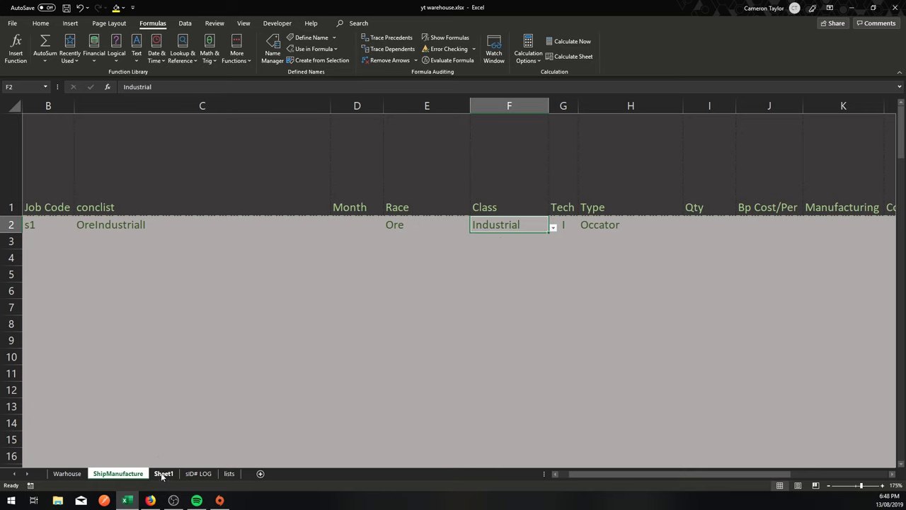
Compare the Class list on the lists sheet with the OreMiningI and OreMiningII headers in columns BU and BV
{"action": "left_click", "coordinate": [228, 472]}
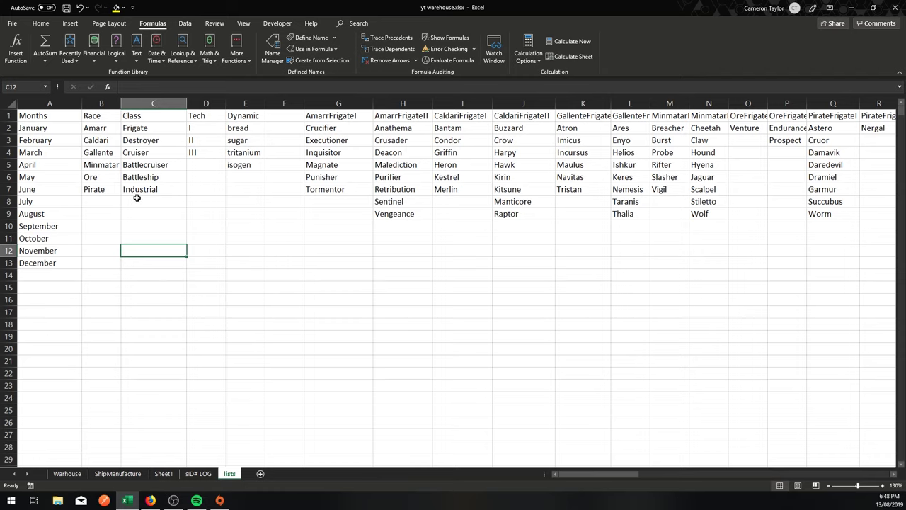
{"action": "left_click", "coordinate": [138, 200]}
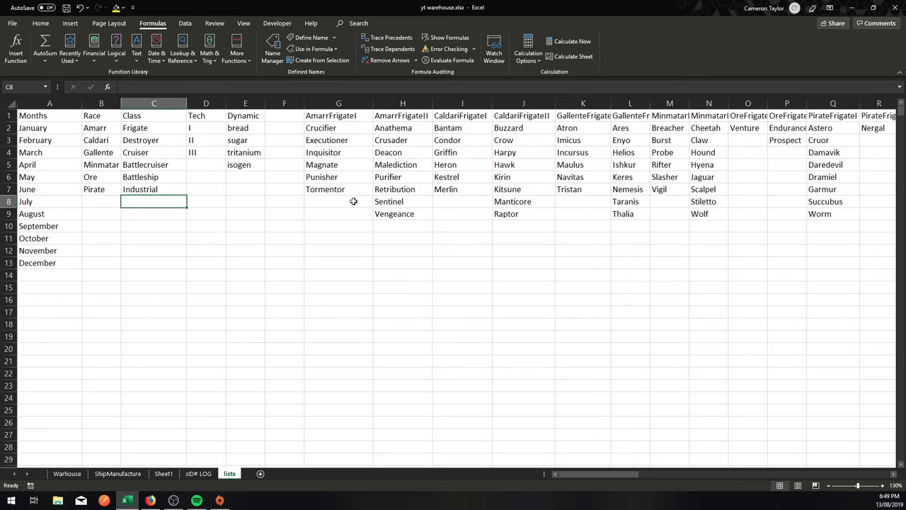
{"action": "left_click_drag", "start_coordinate": [615, 474], "coordinate": [868, 474]}
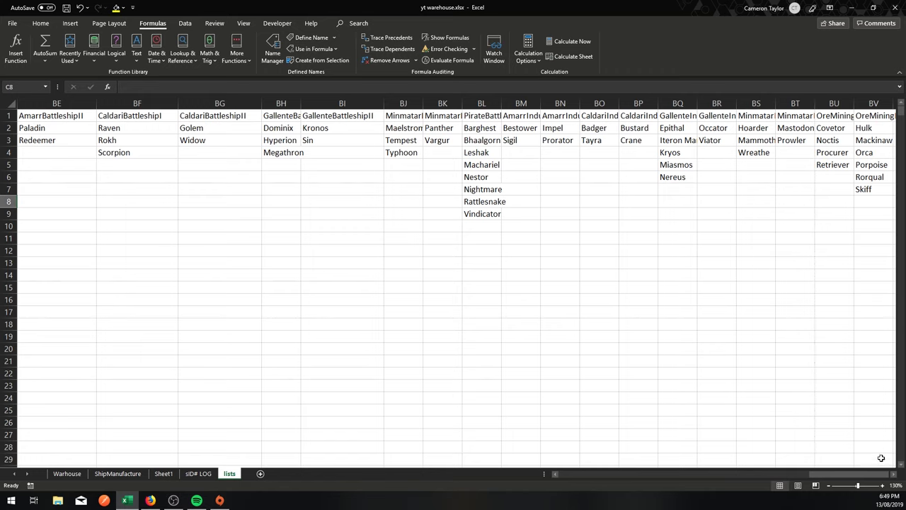
{"action": "scroll", "coordinate": [849, 473], "scroll_direction": "right", "scroll_amount": 3}
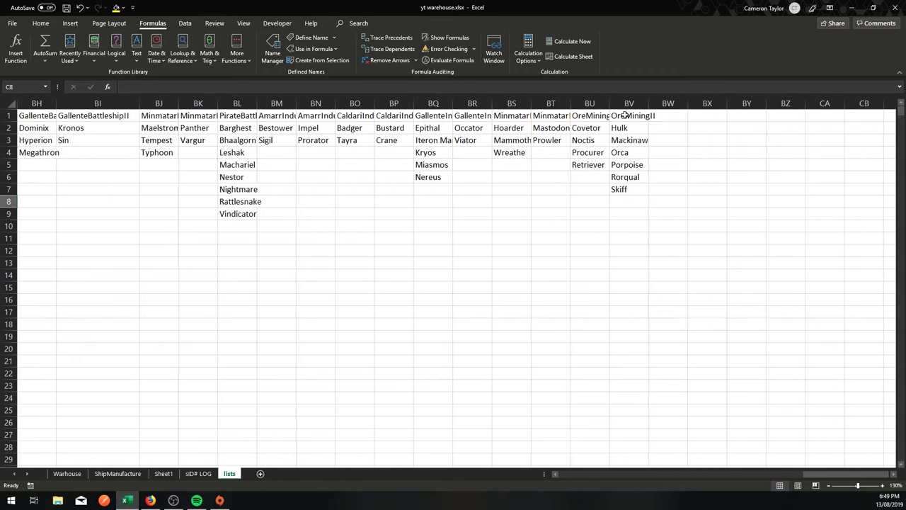
{"action": "left_click", "coordinate": [594, 116]}
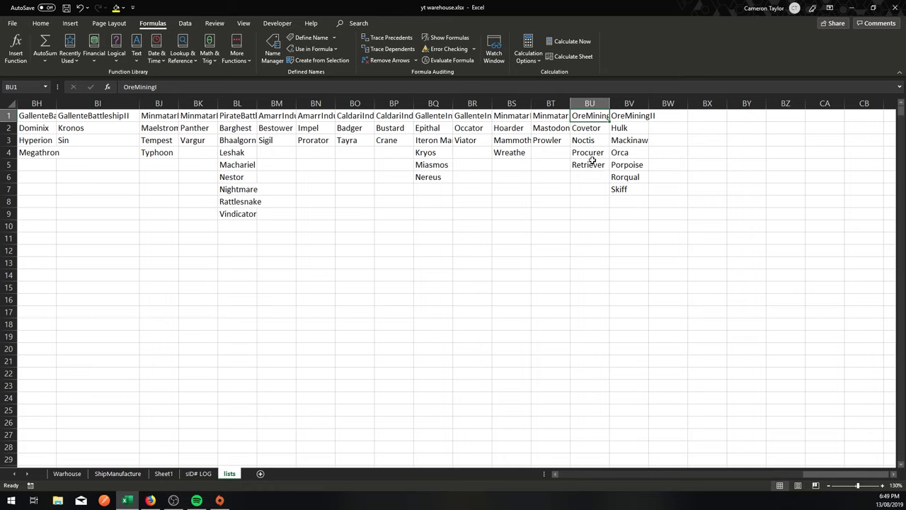
{"action": "left_click", "coordinate": [593, 163]}
Widen columns BS, BT and BU on the lists sheet to show more of their header names
{"action": "left_click_drag", "start_coordinate": [609, 103], "coordinate": [621, 103]}
{"action": "left_click_drag", "start_coordinate": [595, 237], "coordinate": [595, 250]}
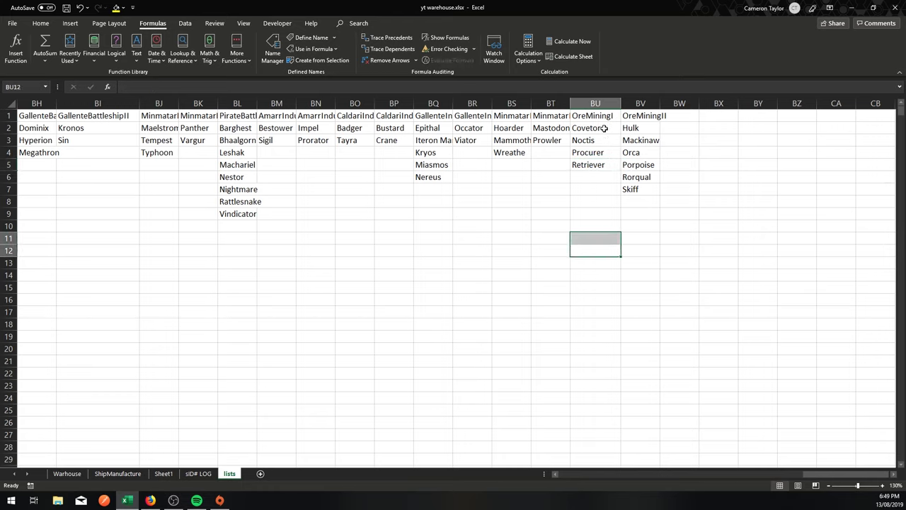
{"action": "left_click", "coordinate": [595, 116]}
{"action": "left_click", "coordinate": [597, 154]}
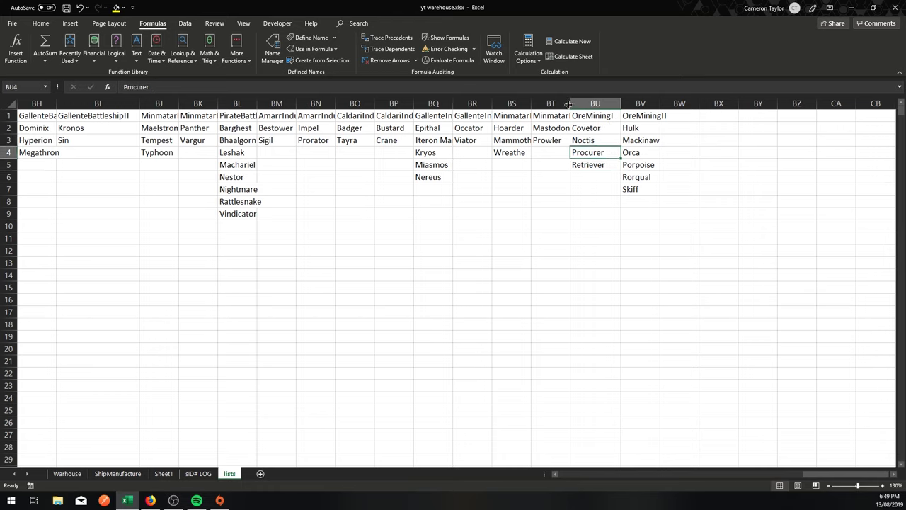
{"action": "left_click_drag", "start_coordinate": [570, 103], "coordinate": [546, 103]}
{"action": "left_click", "coordinate": [543, 176]}
{"action": "left_click_drag", "start_coordinate": [571, 225], "coordinate": [571, 214]}
{"action": "left_click", "coordinate": [616, 118]}
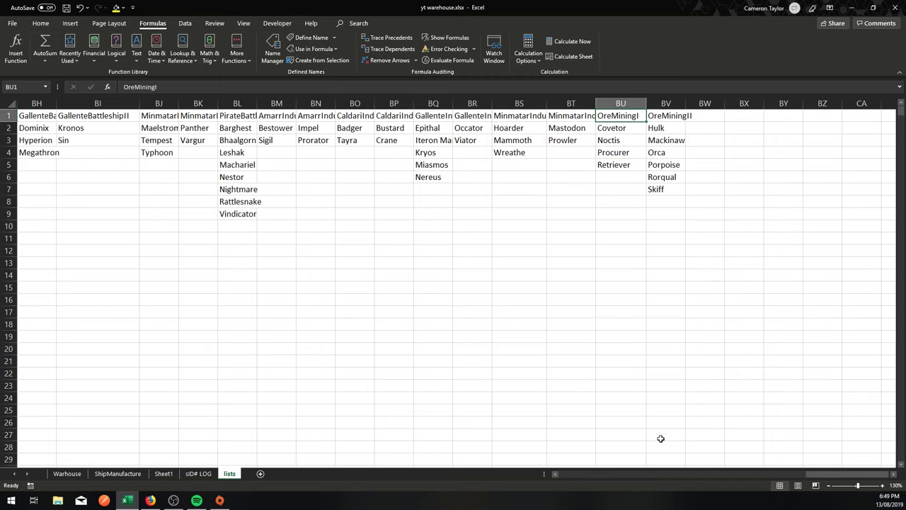
Compare the Class options offered in F2 of ShipManufacture with the Ore ship list headers at the end of the lists sheet
{"action": "left_click_drag", "start_coordinate": [826, 475], "coordinate": [573, 475]}
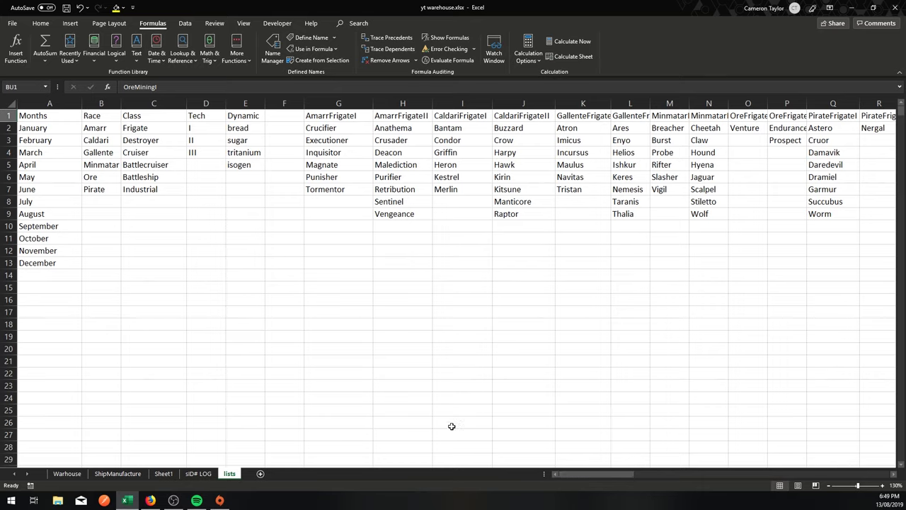
{"action": "left_click", "coordinate": [117, 473]}
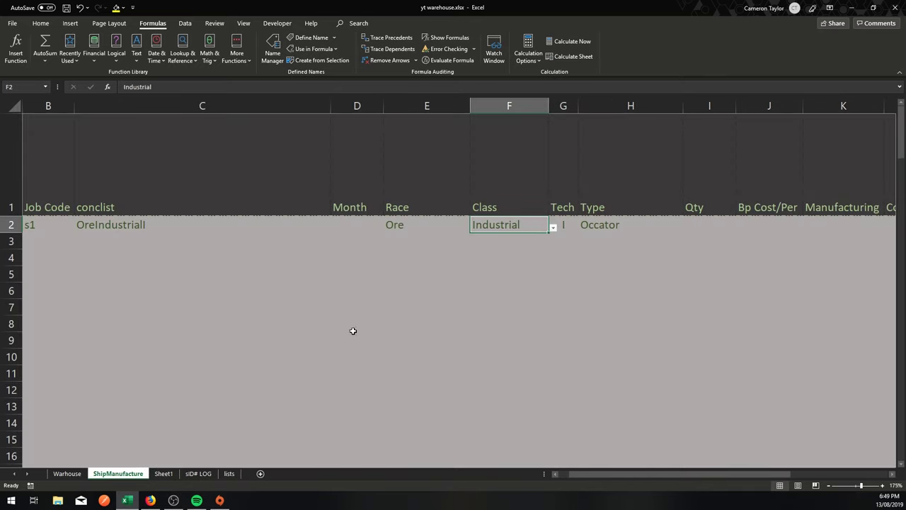
{"action": "left_click", "coordinate": [553, 227]}
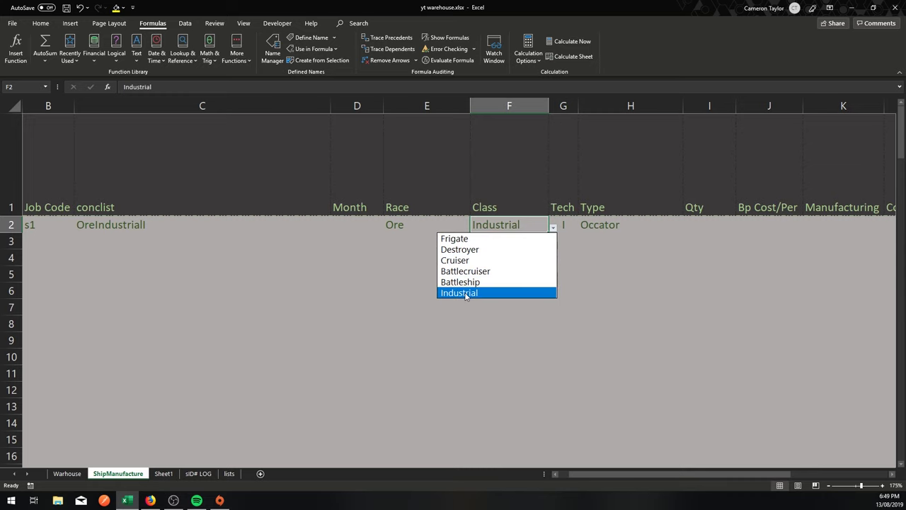
{"action": "left_click", "coordinate": [228, 473]}
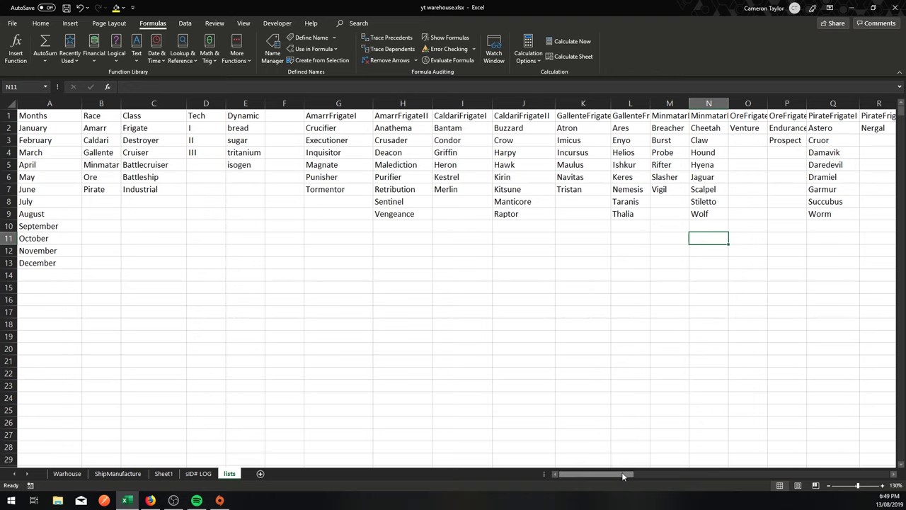
{"action": "left_click_drag", "start_coordinate": [622, 473], "coordinate": [839, 458]}
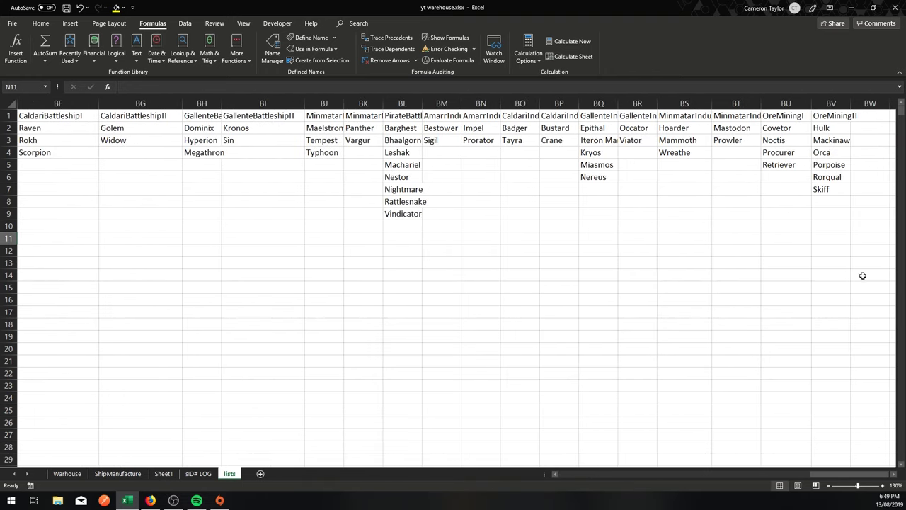
Examine the ships listed under the OreMiningI and OreMiningII headers in columns BU and BV of the lists sheet
{"action": "left_click", "coordinate": [870, 250]}
{"action": "left_click", "coordinate": [834, 116]}
{"action": "left_click", "coordinate": [787, 214]}
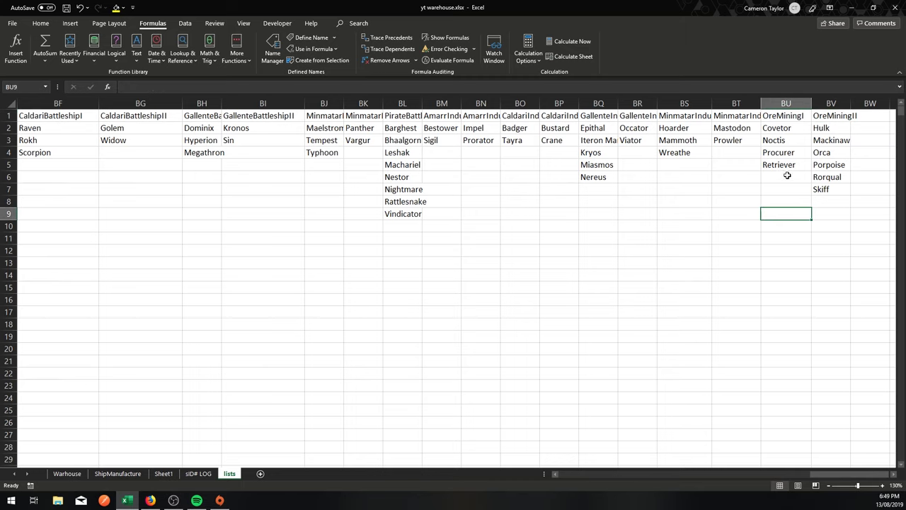
{"action": "left_click", "coordinate": [793, 246]}
{"action": "scroll", "coordinate": [797, 157], "scroll_direction": "up", "scroll_amount": 8, "text": "ctrl"}
{"action": "scroll", "coordinate": [797, 157], "scroll_direction": "up", "scroll_amount": 1, "text": "ctrl"}
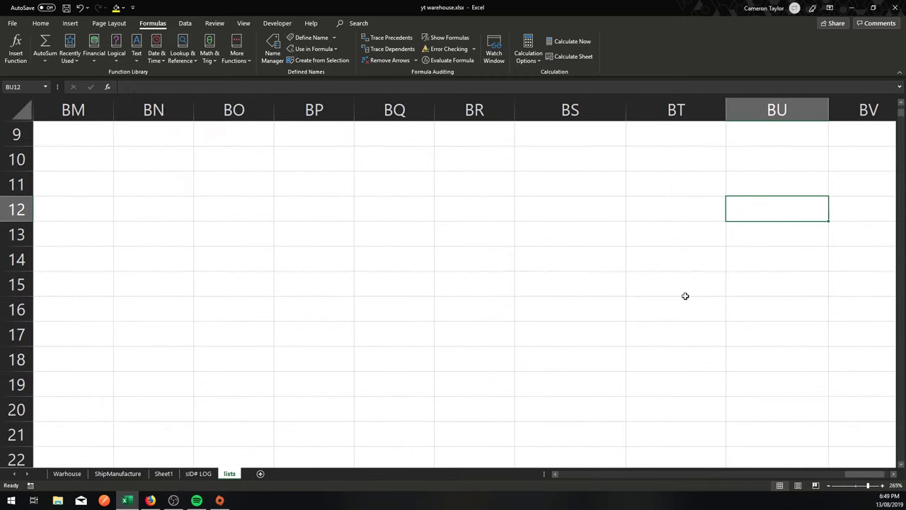
{"action": "left_click_drag", "start_coordinate": [860, 474], "coordinate": [827, 473]}
{"action": "left_click_drag", "start_coordinate": [674, 490], "coordinate": [551, 477]}
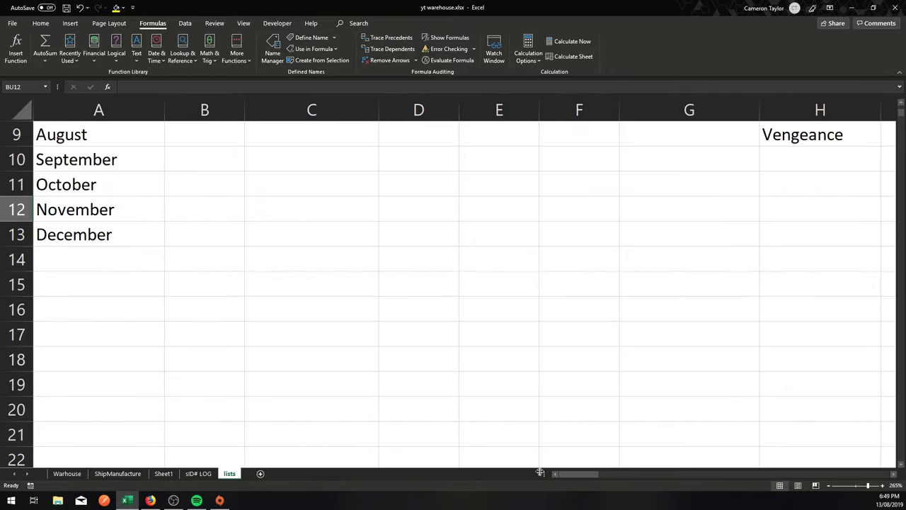
{"action": "left_click", "coordinate": [366, 241]}
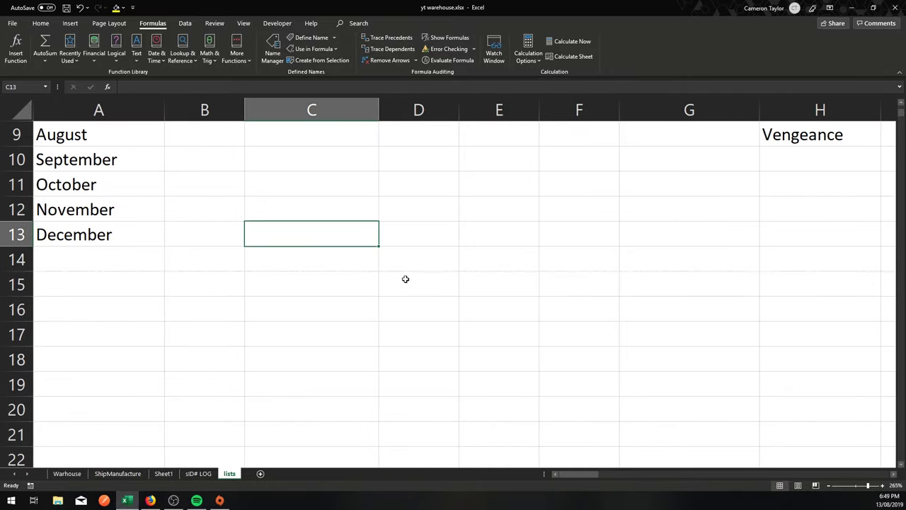
{"action": "scroll", "coordinate": [537, 236], "scroll_direction": "up", "scroll_amount": 3}
{"action": "left_click_drag", "start_coordinate": [579, 475], "coordinate": [870, 475]}
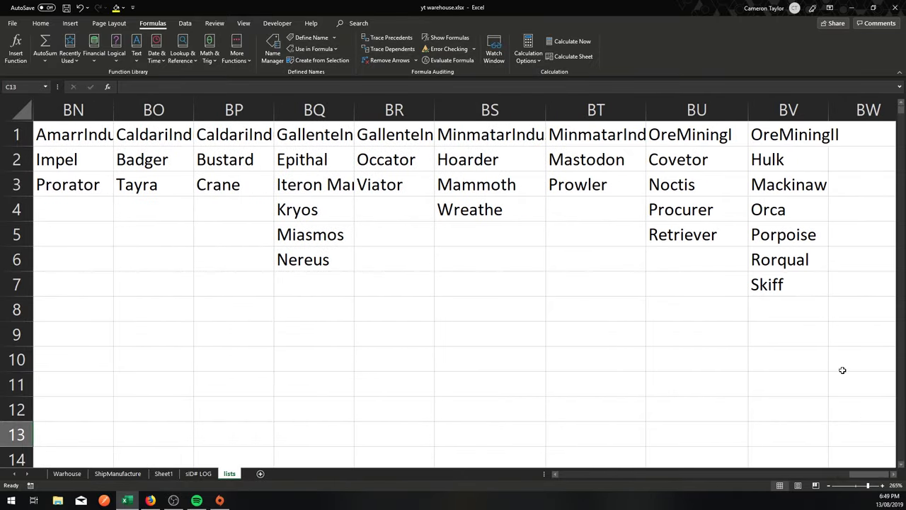
{"action": "left_click", "coordinate": [691, 183]}
{"action": "left_click", "coordinate": [684, 209]}
{"action": "left_click", "coordinate": [687, 235]}
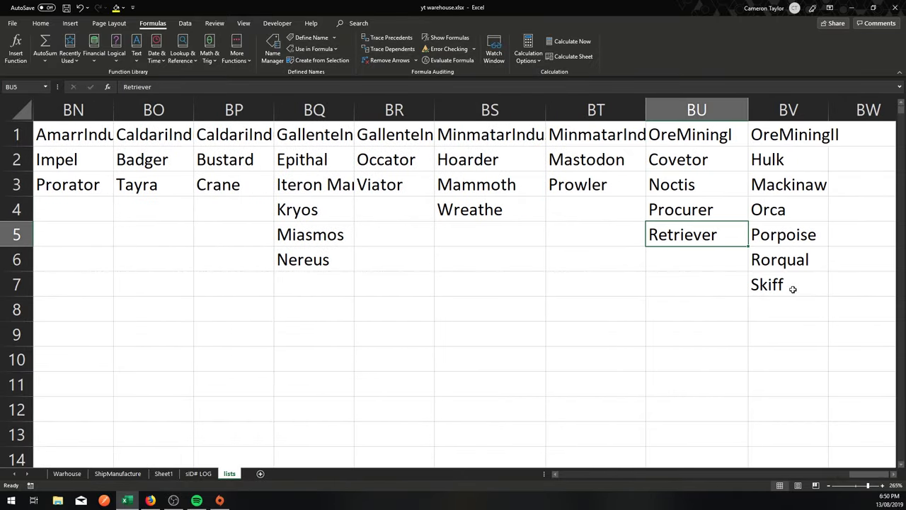
{"action": "left_click_drag", "start_coordinate": [793, 289], "coordinate": [779, 159]}
{"action": "left_click", "coordinate": [779, 135]}
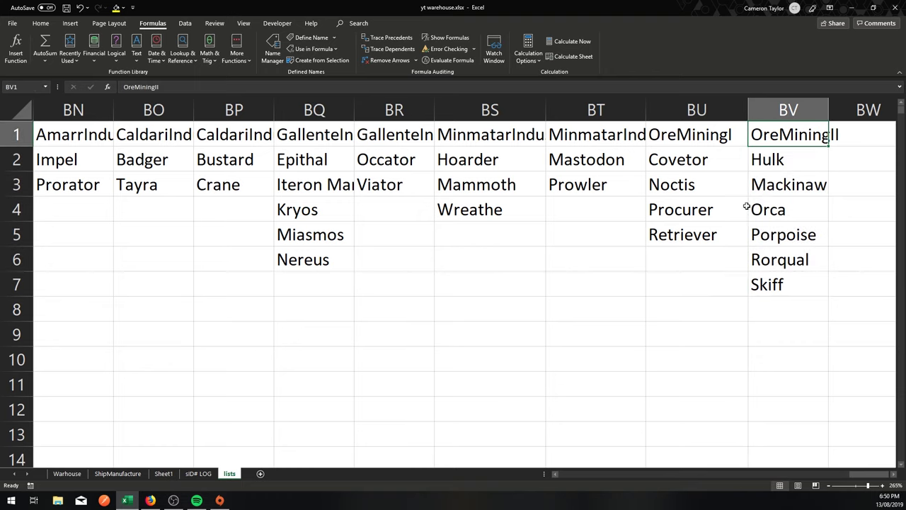
{"action": "left_click", "coordinate": [449, 333]}
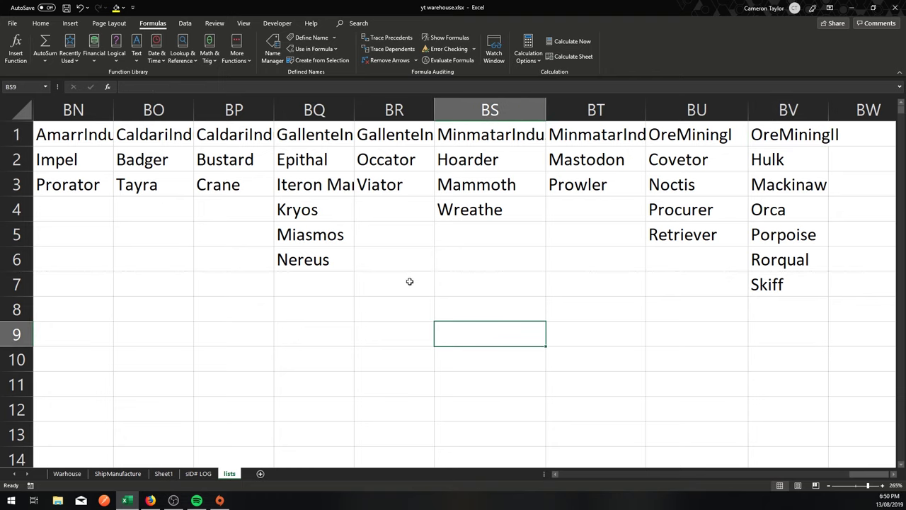
Add Mining to the end of the Class list in cell C8 of the lists sheet
{"action": "left_click", "coordinate": [394, 235]}
{"action": "scroll", "coordinate": [394, 235], "scroll_direction": "down", "scroll_amount": 11}
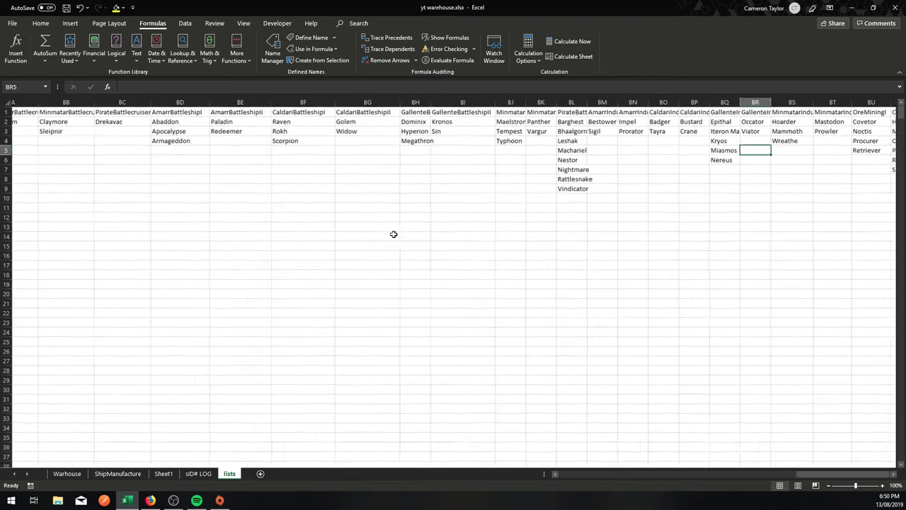
{"action": "left_click_drag", "start_coordinate": [807, 473], "coordinate": [566, 474]}
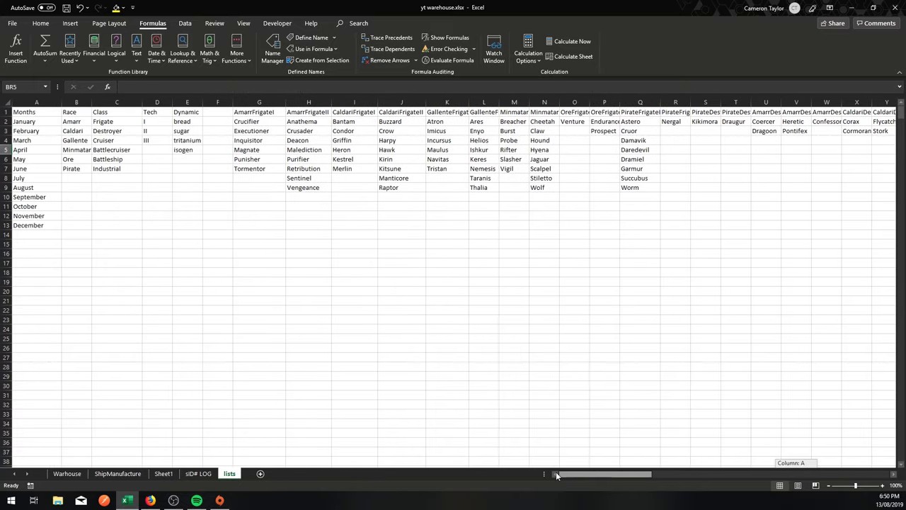
{"action": "left_click", "coordinate": [217, 244]}
{"action": "left_click", "coordinate": [103, 177]}
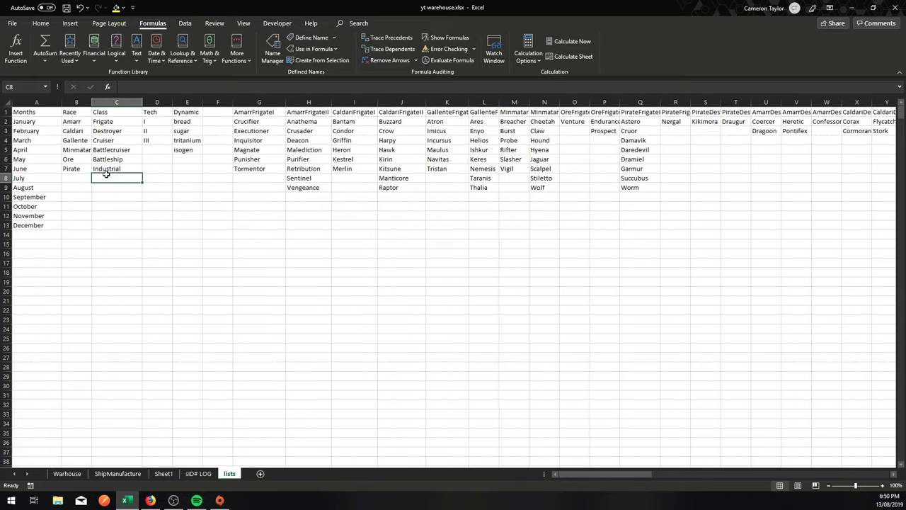
{"action": "type", "text": "Min"}
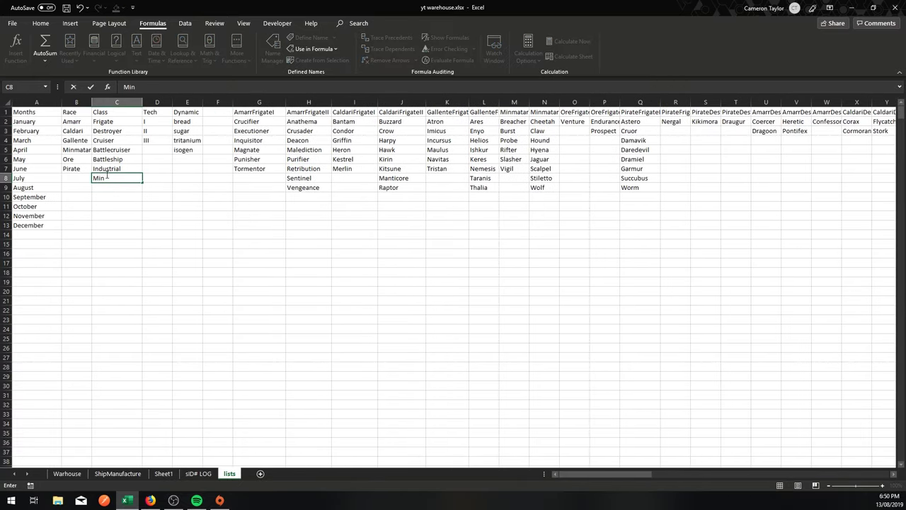
{"action": "type", "text": "ing"}
{"action": "key", "text": "Return"}
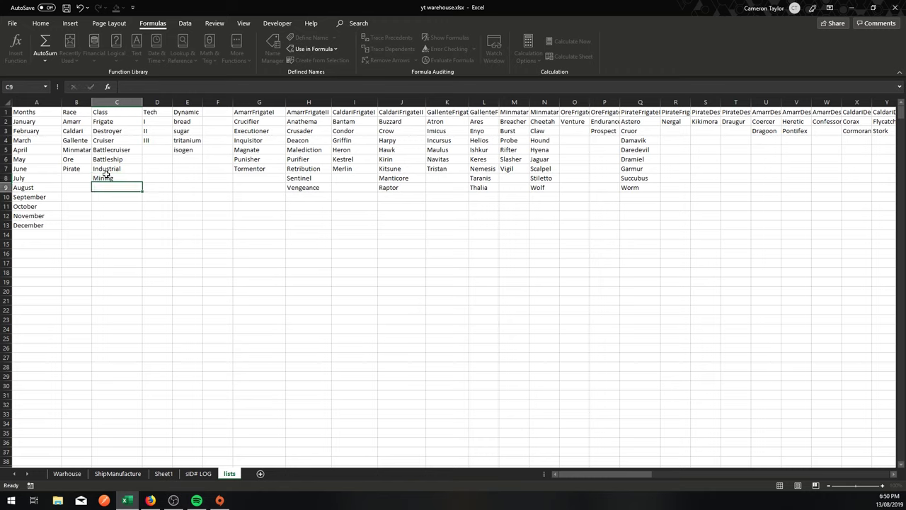
Recreate the Class named range from C1:C8, taking the name from the top row
{"action": "left_click", "coordinate": [153, 241]}
{"action": "left_click_drag", "start_coordinate": [113, 174], "coordinate": [114, 113]}
{"action": "left_click", "coordinate": [318, 60]}
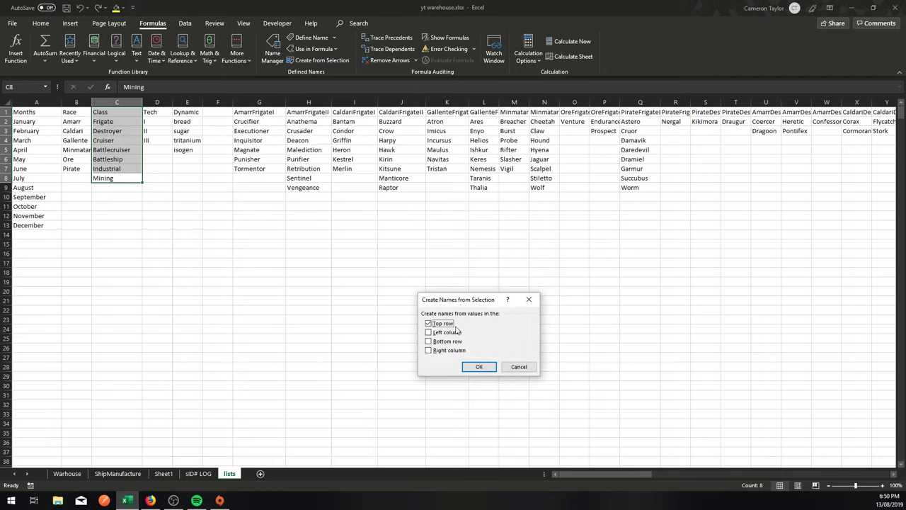
{"action": "left_click", "coordinate": [474, 367]}
{"action": "left_click", "coordinate": [428, 279]}
{"action": "left_click", "coordinate": [150, 212]}
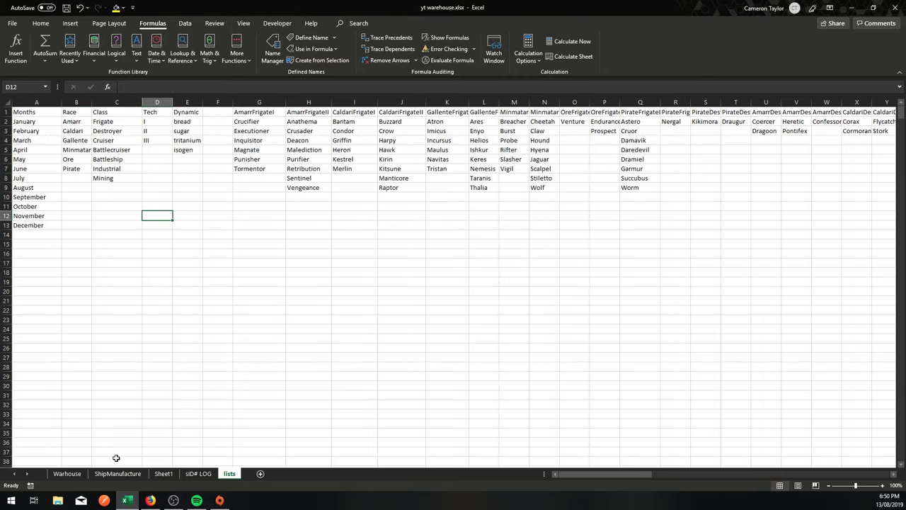
In row 2 of ShipManufacture, set the Class to Mining and the Type to Retriever
{"action": "left_click", "coordinate": [118, 473]}
{"action": "left_click", "coordinate": [510, 225]}
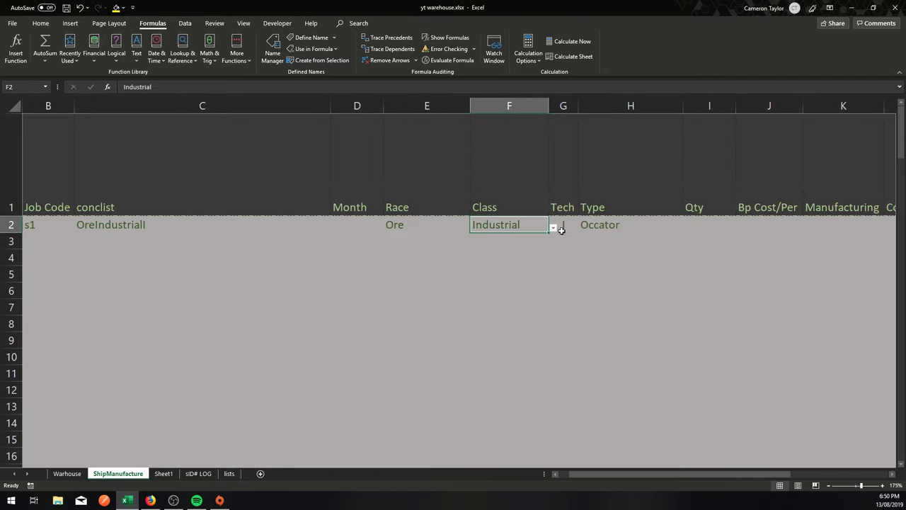
{"action": "left_click", "coordinate": [555, 227]}
{"action": "left_click", "coordinate": [477, 304]}
{"action": "left_click", "coordinate": [617, 308]}
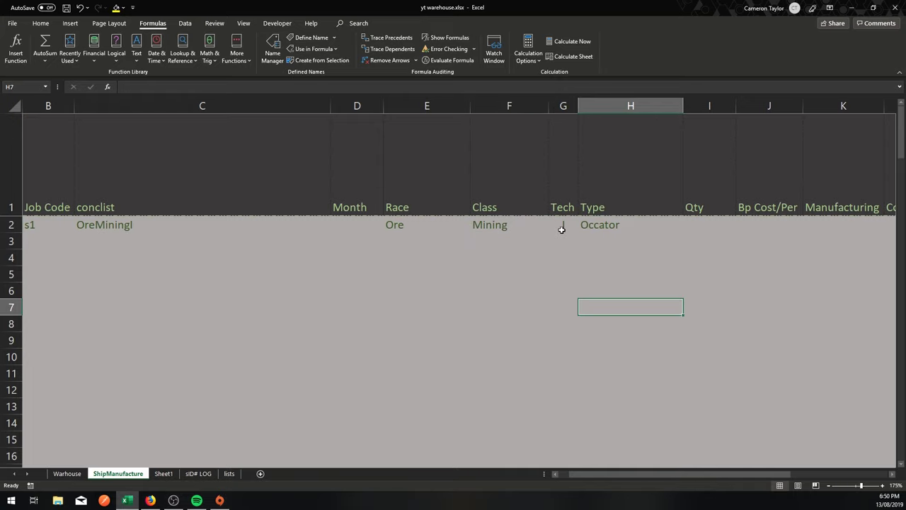
{"action": "left_click", "coordinate": [613, 227]}
{"action": "left_click", "coordinate": [688, 227]}
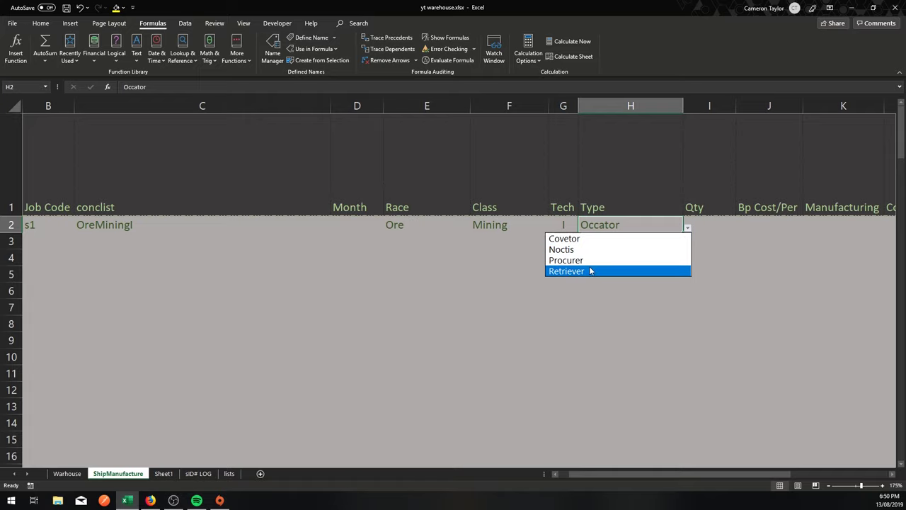
Set the Tech in G2 to II and choose Skiff as the Type in H2
{"action": "left_click", "coordinate": [574, 225]}
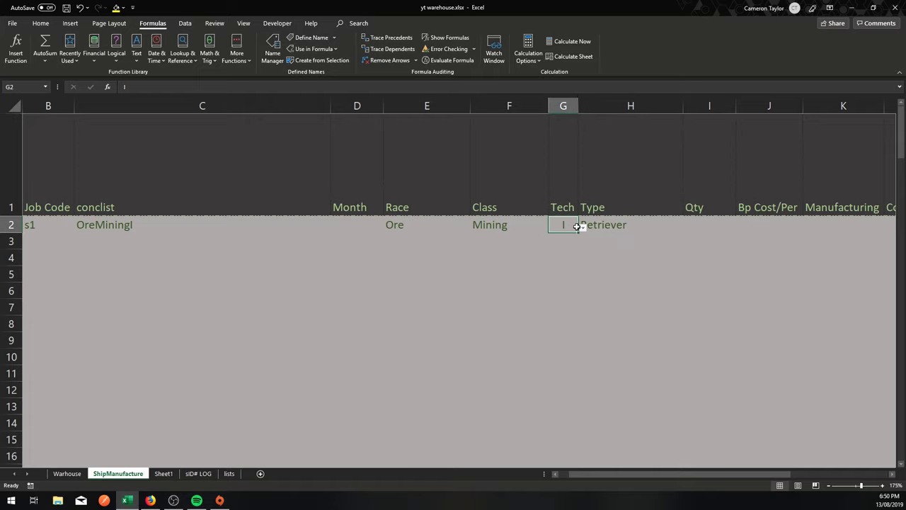
{"action": "left_click", "coordinate": [582, 226]}
{"action": "left_click", "coordinate": [532, 255]}
{"action": "left_click", "coordinate": [626, 274]}
{"action": "left_click", "coordinate": [613, 225]}
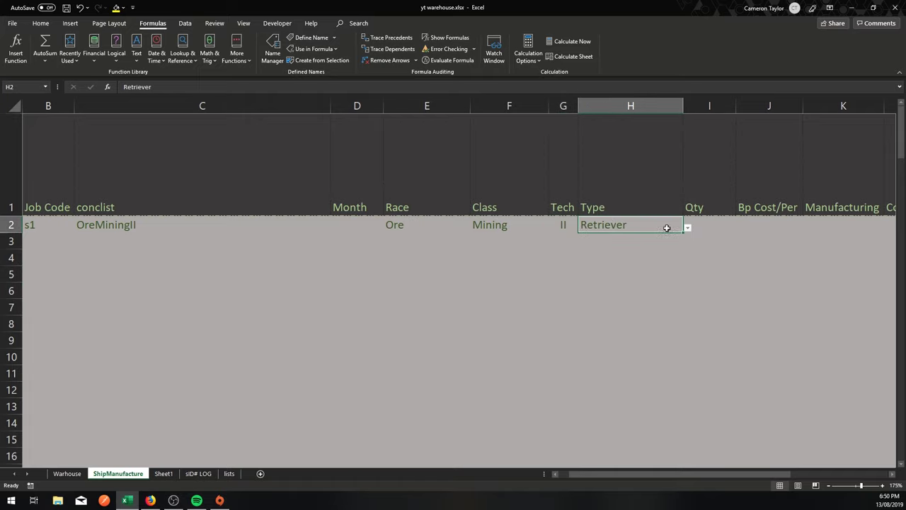
{"action": "left_click", "coordinate": [687, 229]}
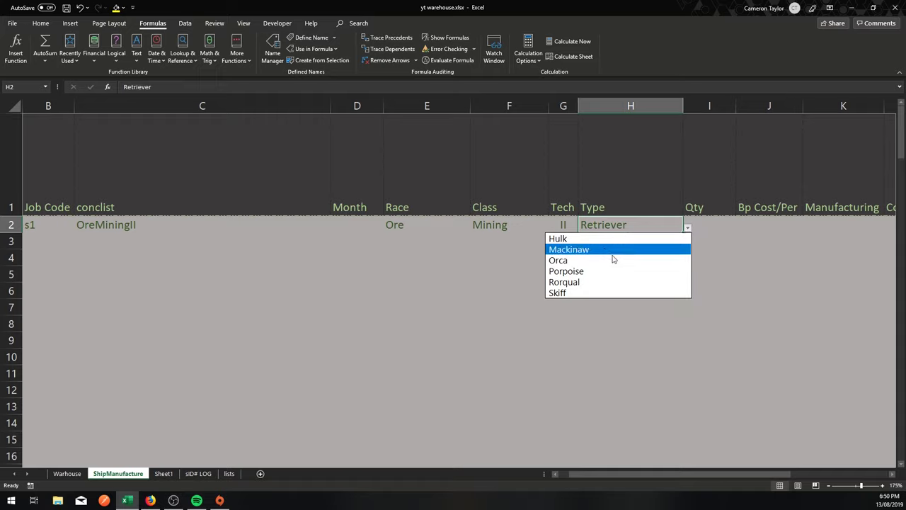
{"action": "left_click", "coordinate": [572, 293]}
{"action": "left_click", "coordinate": [643, 259]}
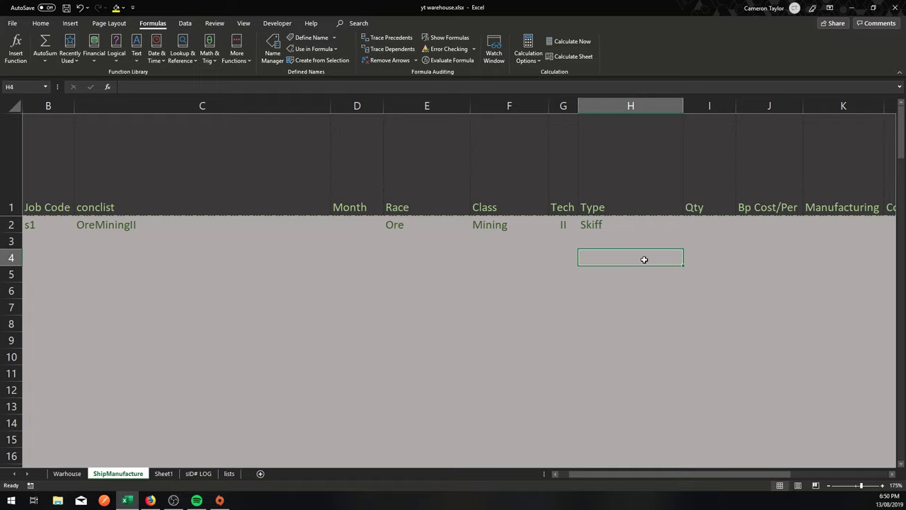
Copy cell H2 and paste only its validation onto the whole Type column H
{"action": "left_click", "coordinate": [616, 225]}
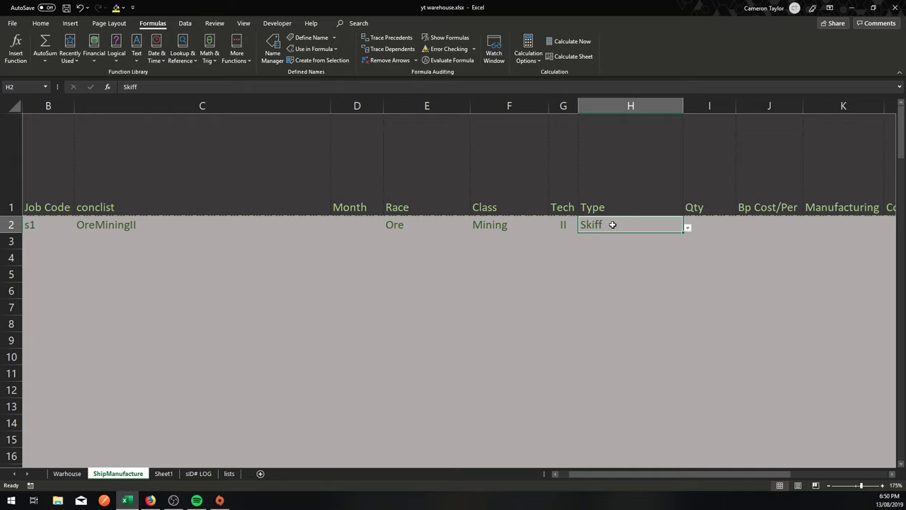
{"action": "right_click", "coordinate": [613, 225]}
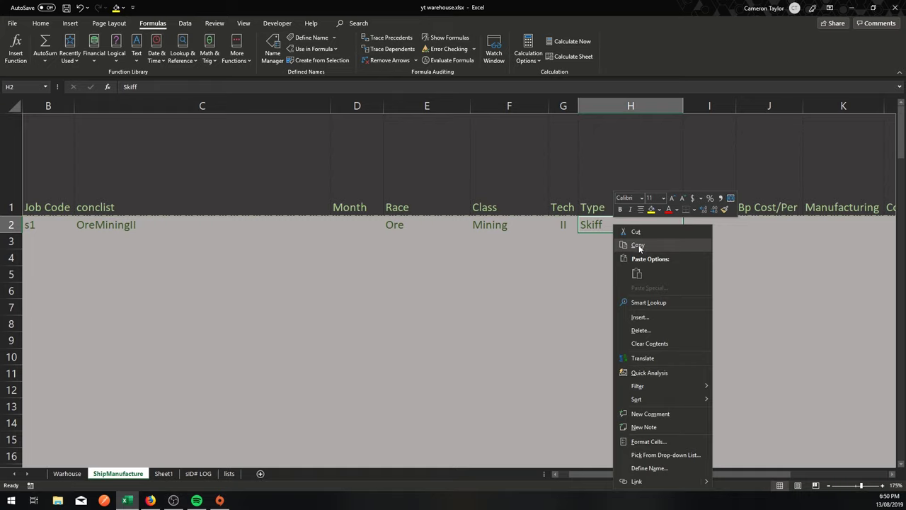
{"action": "left_click", "coordinate": [639, 244]}
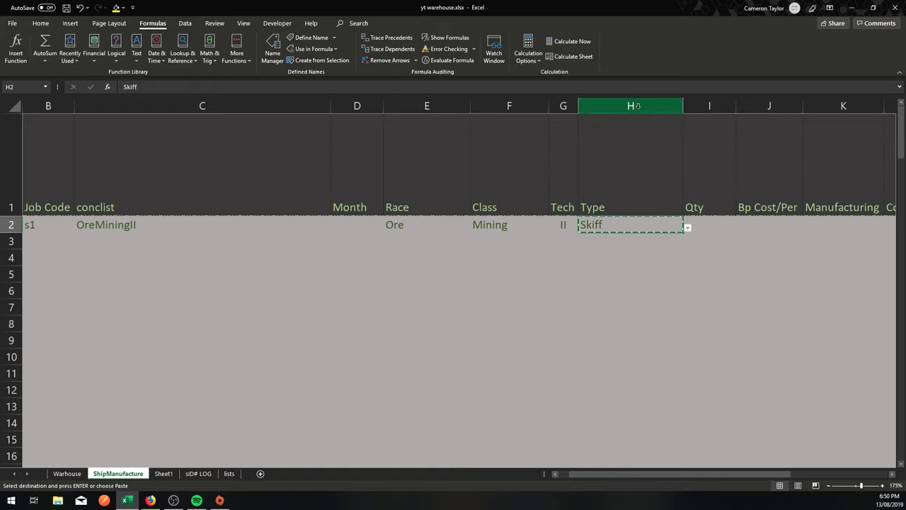
{"action": "left_click", "coordinate": [636, 105]}
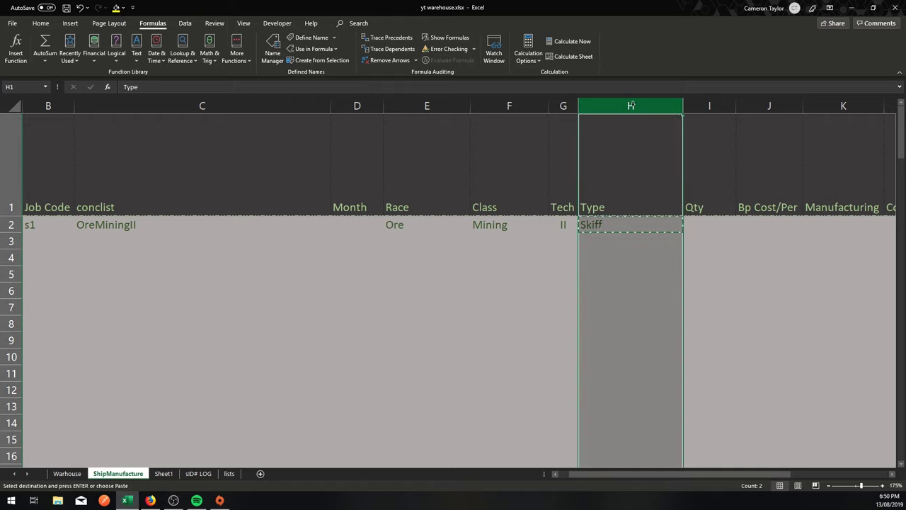
{"action": "right_click", "coordinate": [638, 106]}
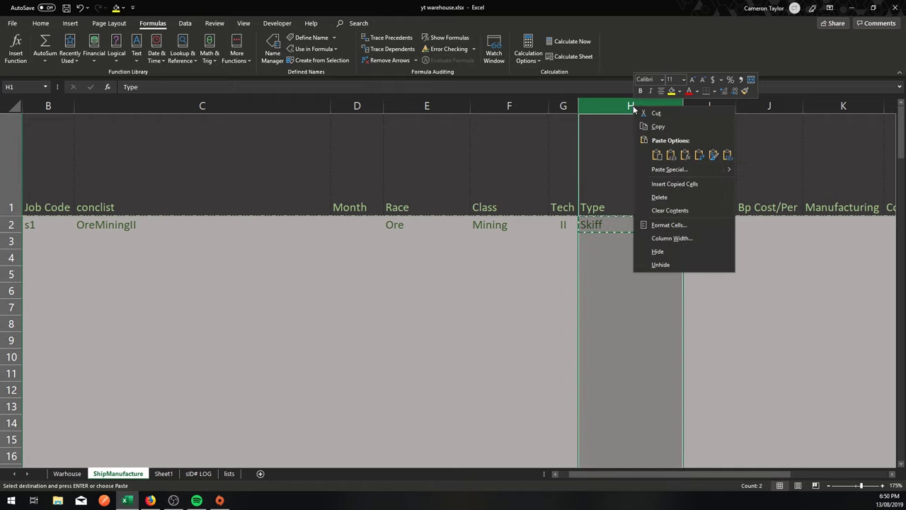
{"action": "left_click", "coordinate": [671, 170]}
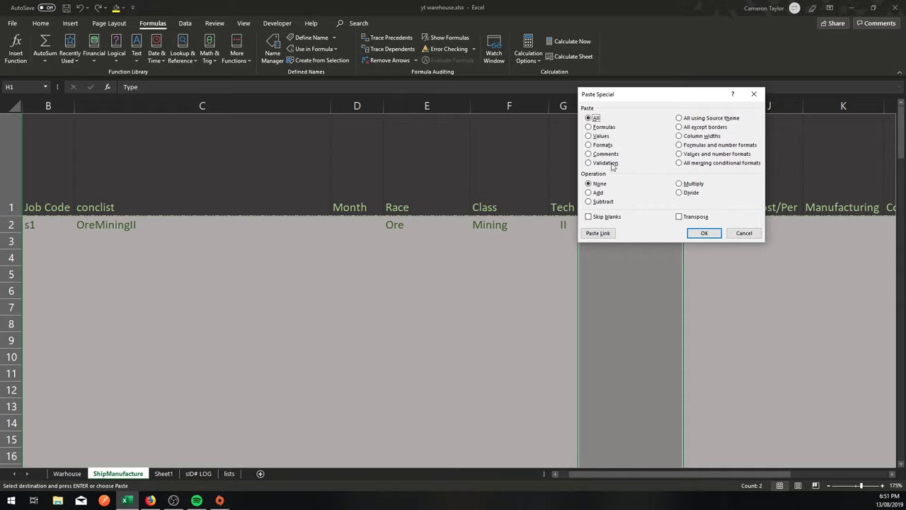
{"action": "left_click", "coordinate": [588, 163]}
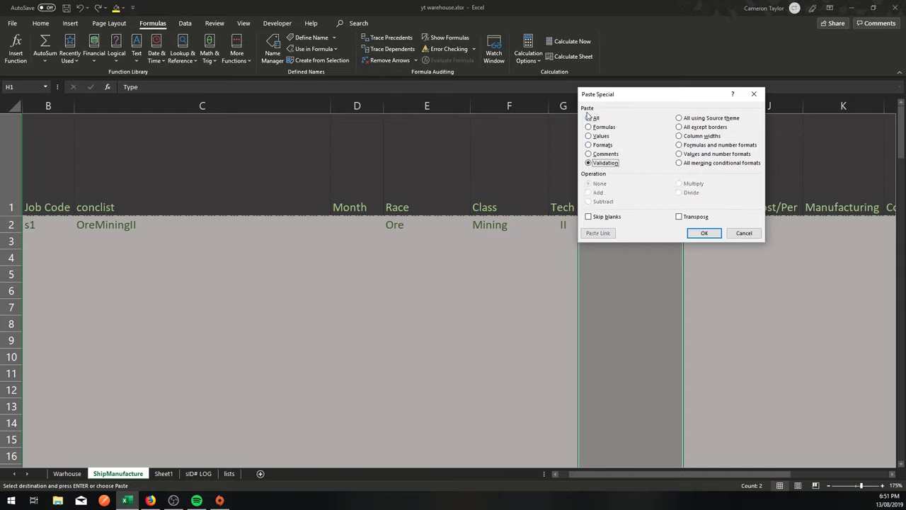
{"action": "left_click", "coordinate": [704, 233]}
{"action": "left_click", "coordinate": [538, 292]}
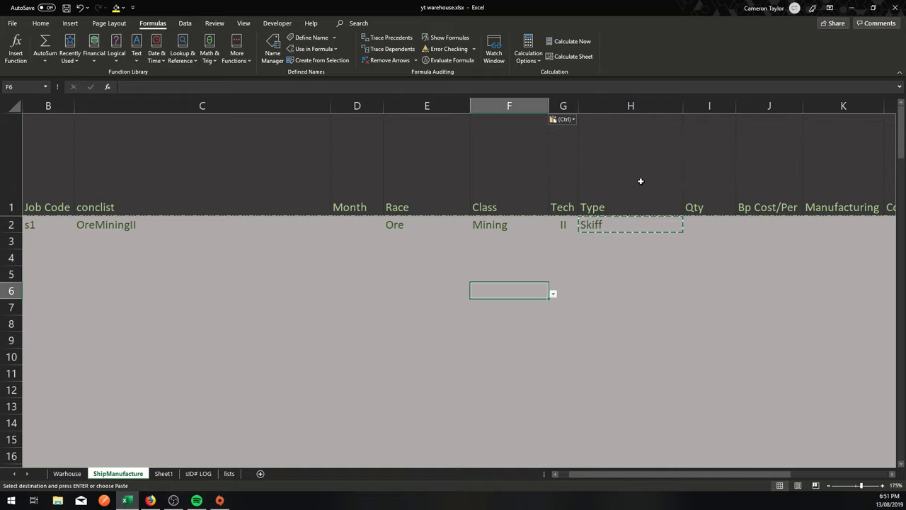
Remove the list validation from the Type header cell H1 by allowing any value
{"action": "left_click", "coordinate": [639, 179]}
{"action": "left_click", "coordinate": [320, 61]}
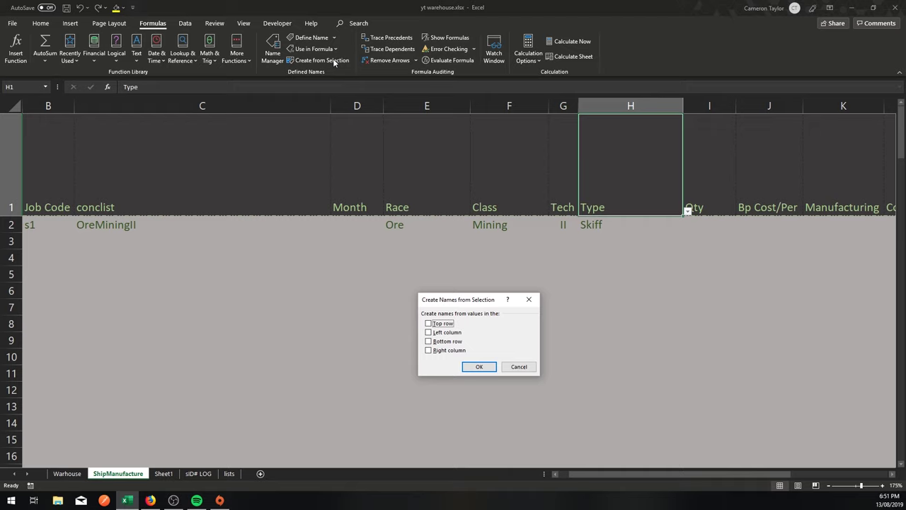
{"action": "left_click", "coordinate": [518, 366]}
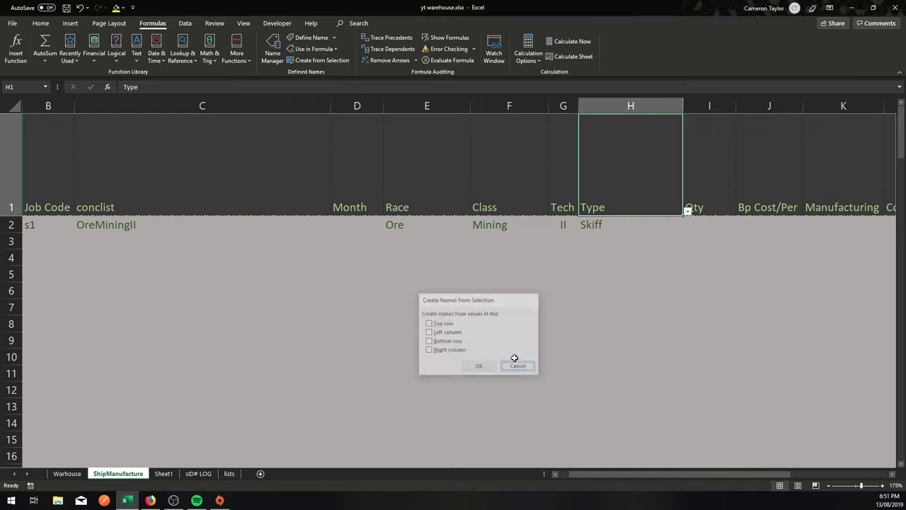
{"action": "left_click", "coordinate": [183, 24]}
{"action": "left_click", "coordinate": [544, 60]}
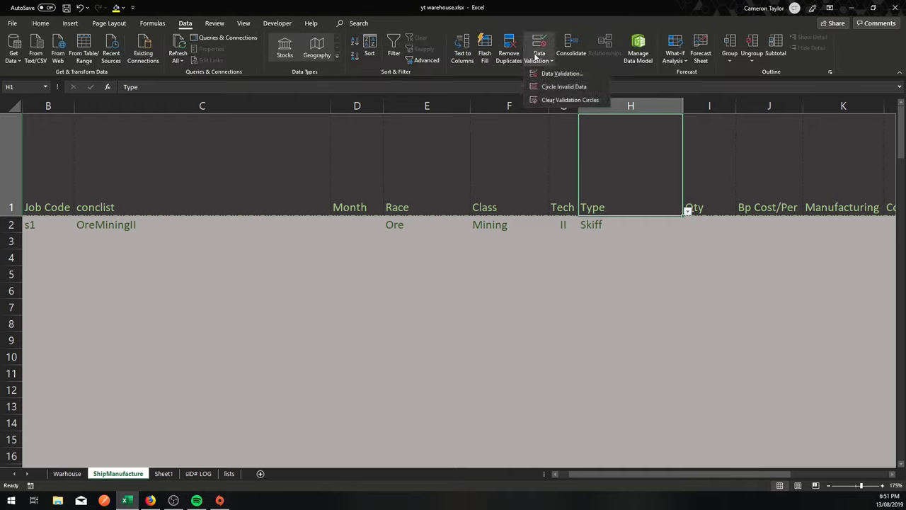
{"action": "left_click", "coordinate": [559, 73]}
{"action": "left_click", "coordinate": [466, 313]}
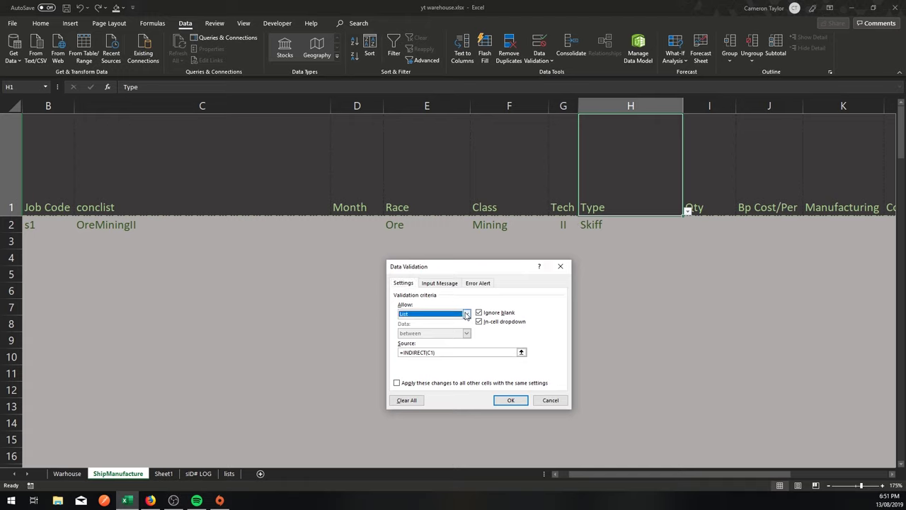
{"action": "left_click", "coordinate": [421, 324]}
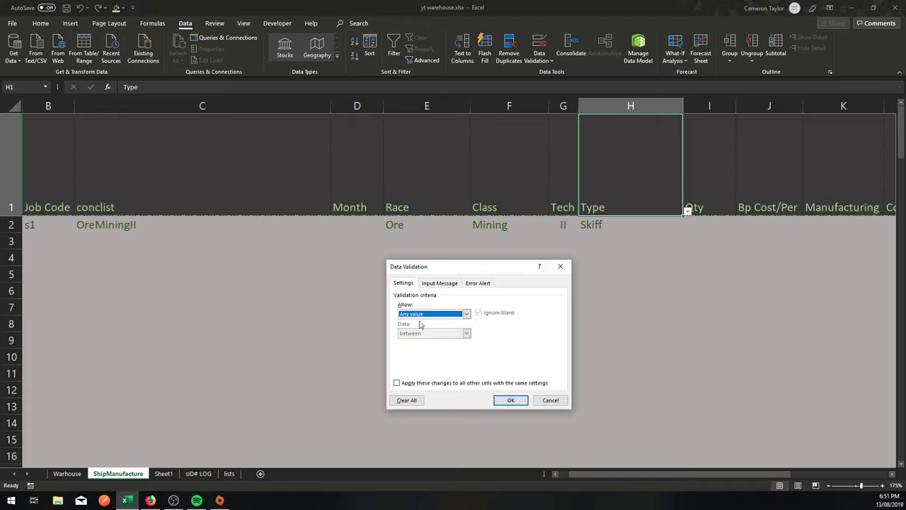
{"action": "left_click", "coordinate": [513, 402]}
{"action": "left_click", "coordinate": [609, 292]}
{"action": "left_click", "coordinate": [634, 225]}
{"action": "left_click", "coordinate": [630, 208]}
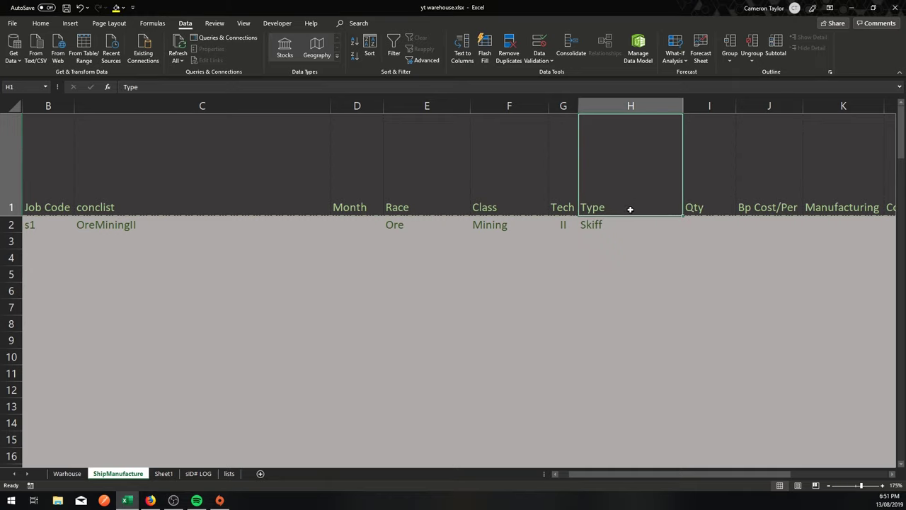
{"action": "left_click", "coordinate": [628, 228]}
{"action": "left_click", "coordinate": [626, 241]}
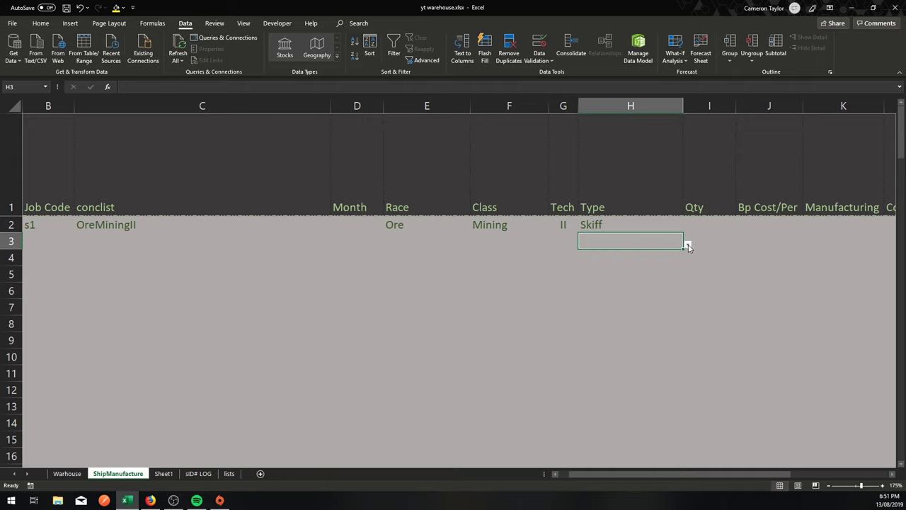
In row 3 of ShipManufacture, set the Race to Gallente and the Class to Destroyer
{"action": "left_click", "coordinate": [418, 241]}
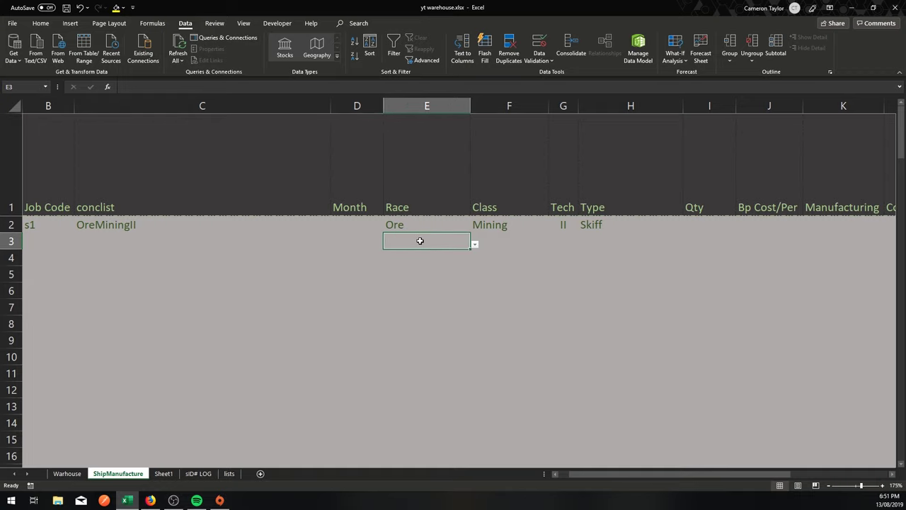
{"action": "key", "text": "alt+Down"}
{"action": "key", "text": "Down"}
{"action": "key", "text": "Down"}
{"action": "key", "text": "Down"}
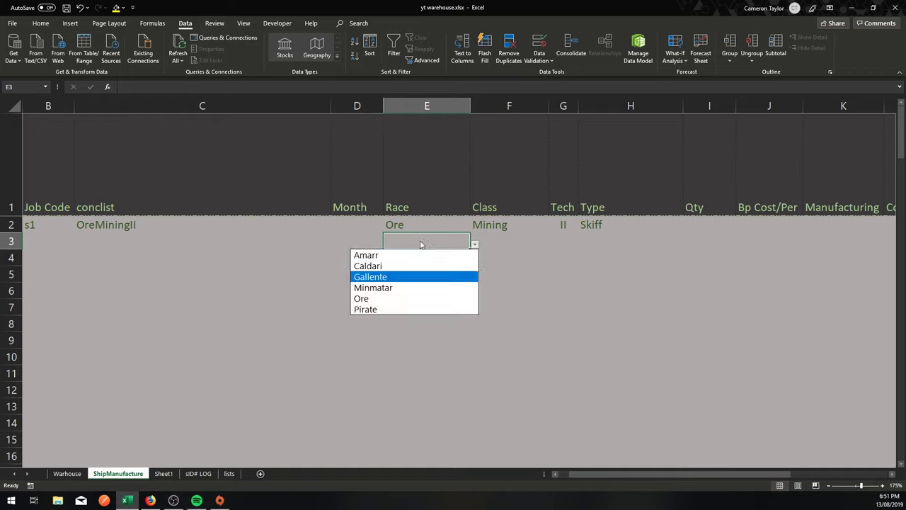
{"action": "key", "text": "Tab"}
{"action": "key", "text": "alt+Down"}
{"action": "key", "text": "Down"}
{"action": "key", "text": "Return"}
Set the Tech in G3 to I
{"action": "key", "text": "Tab"}
{"action": "key", "text": "alt+Down"}
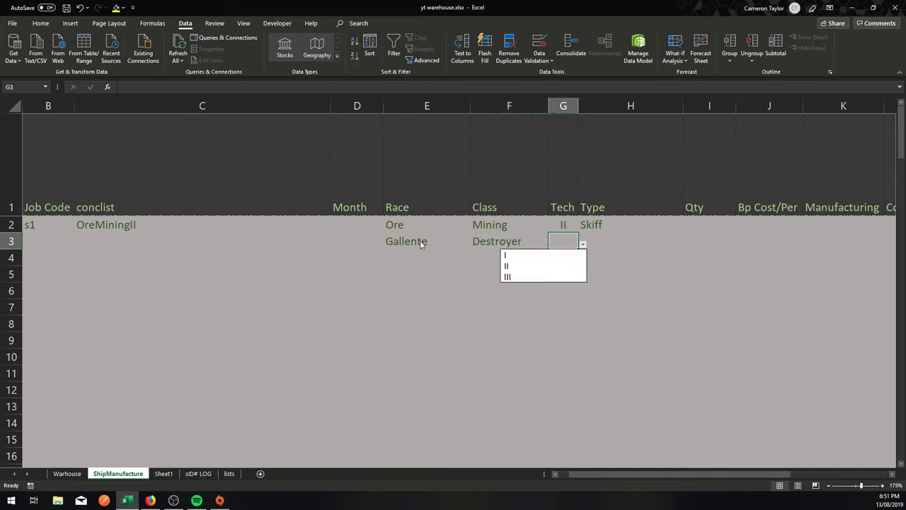
{"action": "key", "text": "Return"}
{"action": "key", "text": "Tab"}
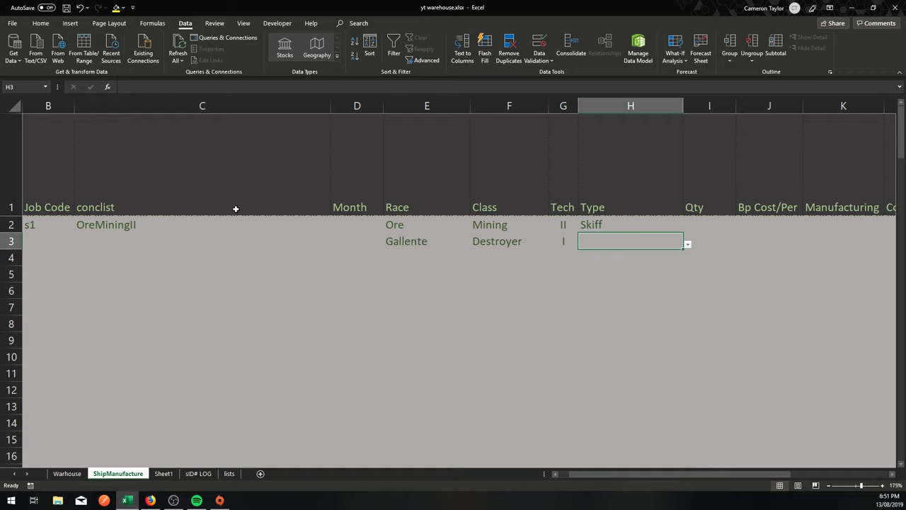
Fill the CONCAT formula from C2 down the conclist column
{"action": "left_click", "coordinate": [198, 236]}
{"action": "left_click", "coordinate": [343, 274]}
{"action": "left_click", "coordinate": [157, 215]}
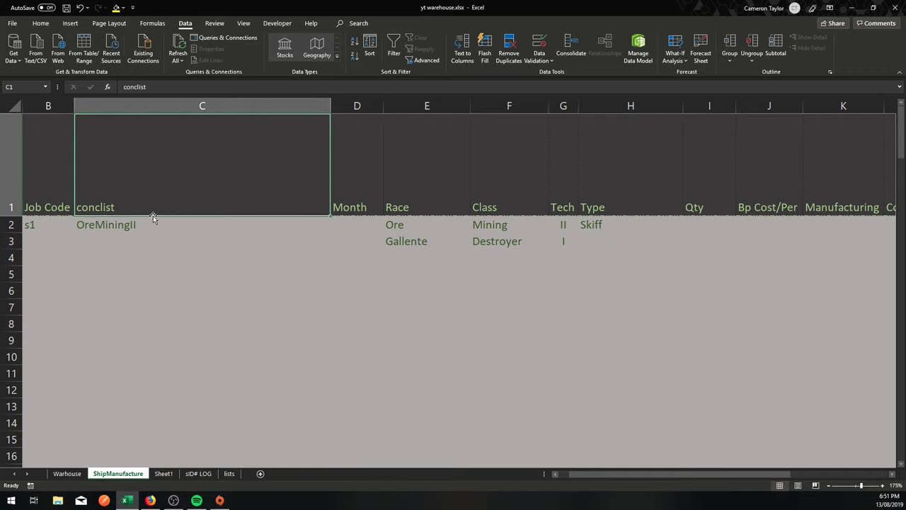
{"action": "left_click", "coordinate": [162, 224]}
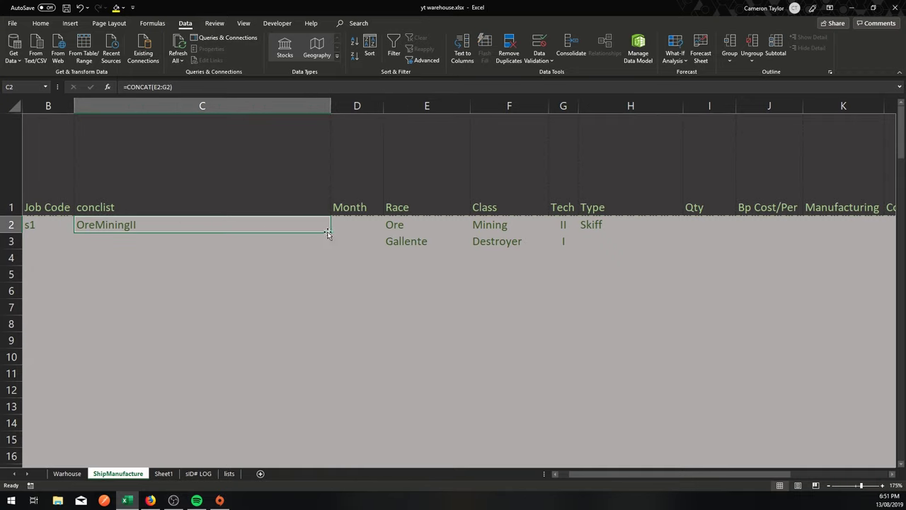
{"action": "left_click_drag", "start_coordinate": [330, 232], "coordinate": [330, 399]}
{"action": "left_click", "coordinate": [252, 275]}
{"action": "left_click", "coordinate": [289, 313]}
{"action": "scroll", "coordinate": [340, 271], "scroll_direction": "up", "scroll_amount": 20}
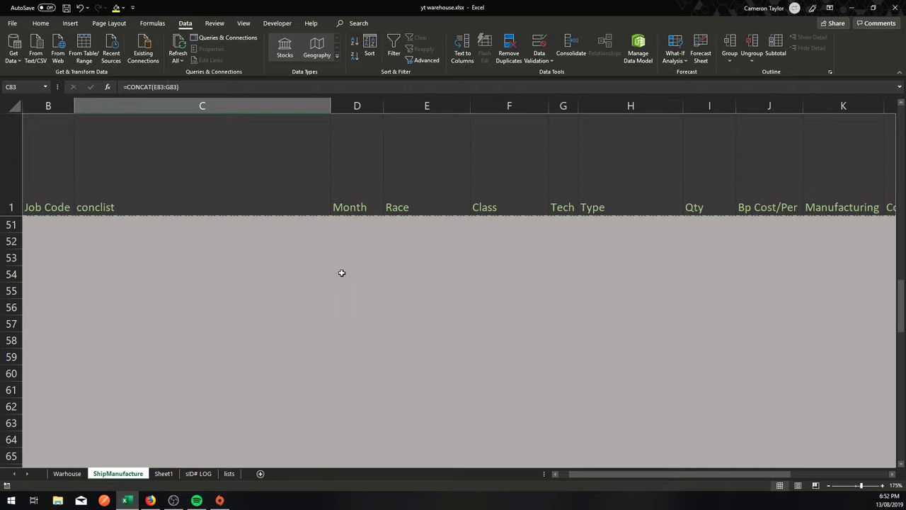
Choose Algos as the Type in H3
{"action": "left_click", "coordinate": [625, 243]}
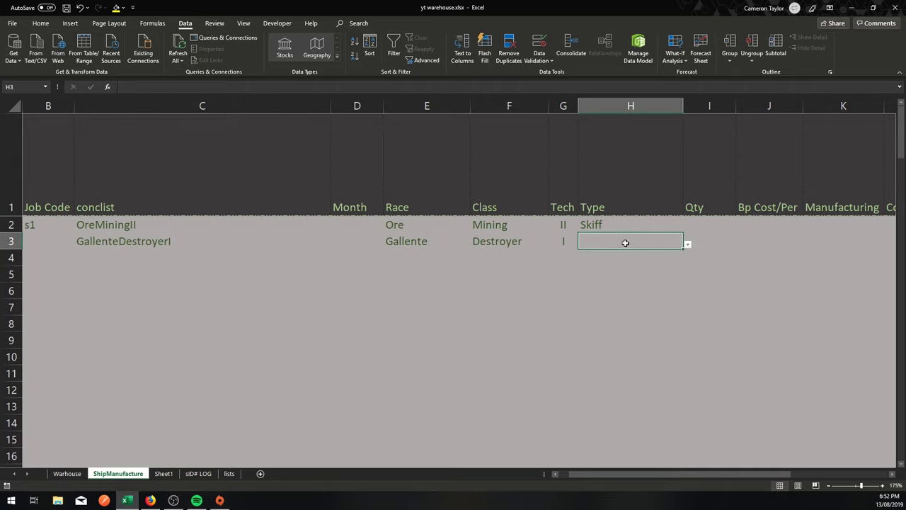
{"action": "left_click", "coordinate": [687, 243]}
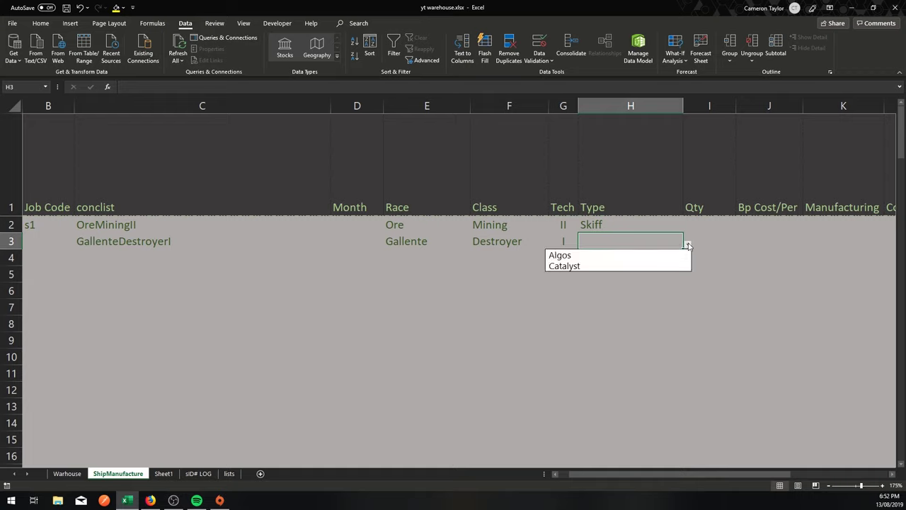
{"action": "left_click", "coordinate": [586, 257]}
{"action": "left_click", "coordinate": [622, 266]}
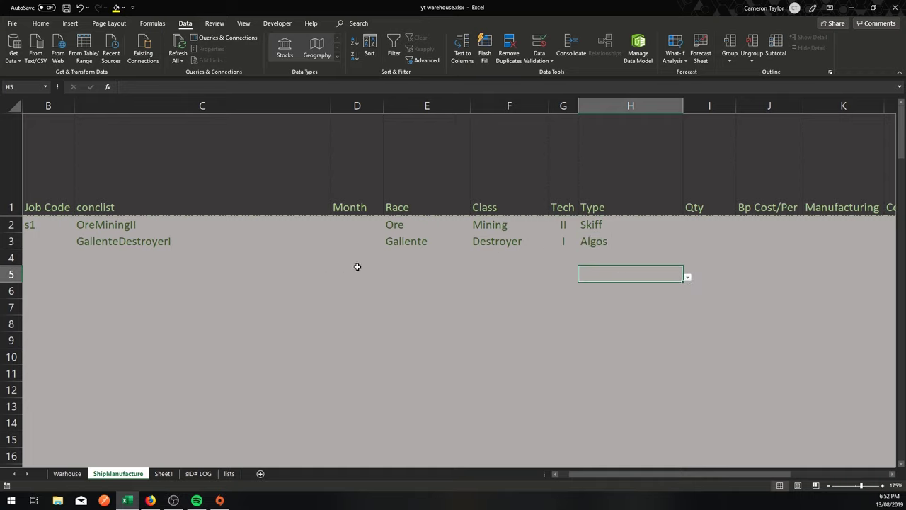
Set the Race in E4 to Gallente
{"action": "left_click", "coordinate": [385, 260]}
{"action": "key", "text": "alt+Down"}
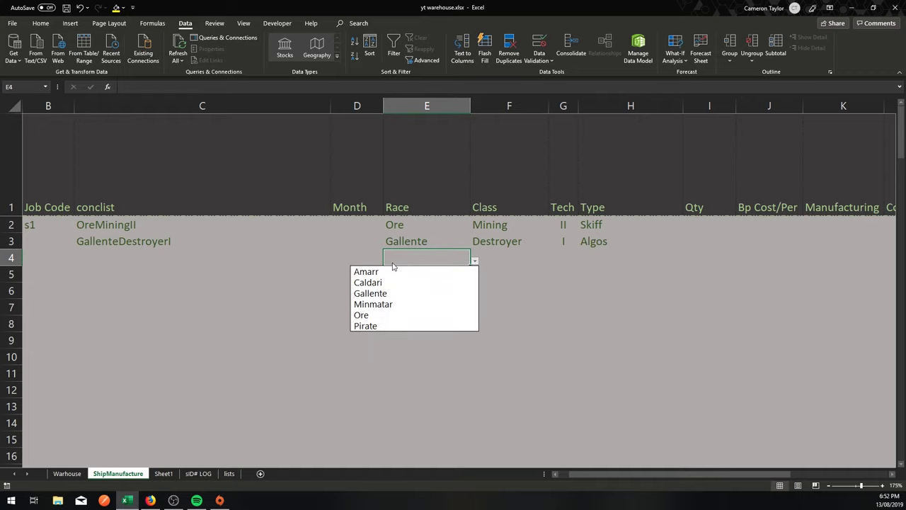
{"action": "key", "text": "Down"}
{"action": "key", "text": "Down"}
{"action": "key", "text": "Return"}
{"action": "key", "text": "Tab"}
Set the Class in F4 to Battleship
{"action": "key", "text": "alt+Down"}
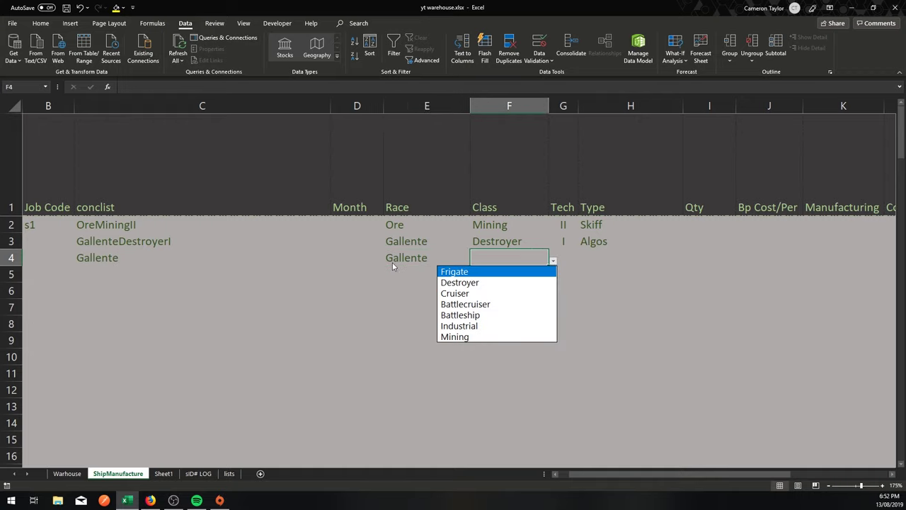
{"action": "key", "text": "Down"}
{"action": "key", "text": "Down"}
{"action": "key", "text": "Down"}
{"action": "key", "text": "Down"}
{"action": "key", "text": "Return"}
{"action": "key", "text": "Tab"}
Set the Tech in G4 to III
{"action": "key", "text": "alt+Down"}
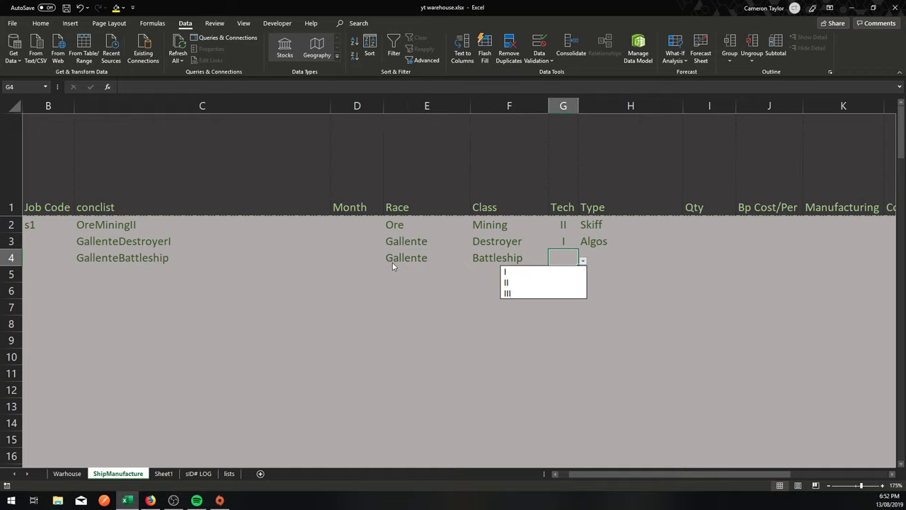
{"action": "key", "text": "Down"}
{"action": "key", "text": "Down"}
{"action": "key", "text": "Down"}
{"action": "key", "text": "Return"}
{"action": "key", "text": "Tab"}
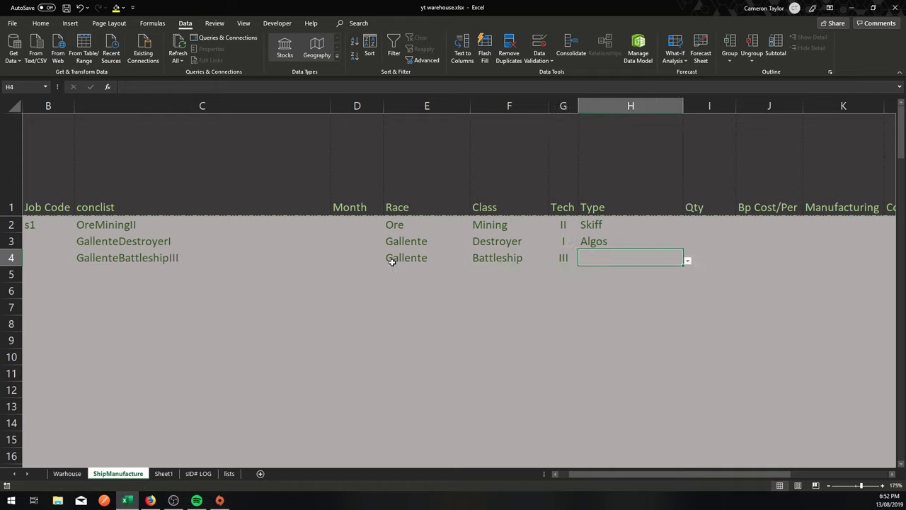
Change the Tech in G4 to II and choose Sin as the Type in H4
{"action": "key", "text": "shift+Tab"}
{"action": "key", "text": "alt+Down"}
{"action": "key", "text": "Up"}
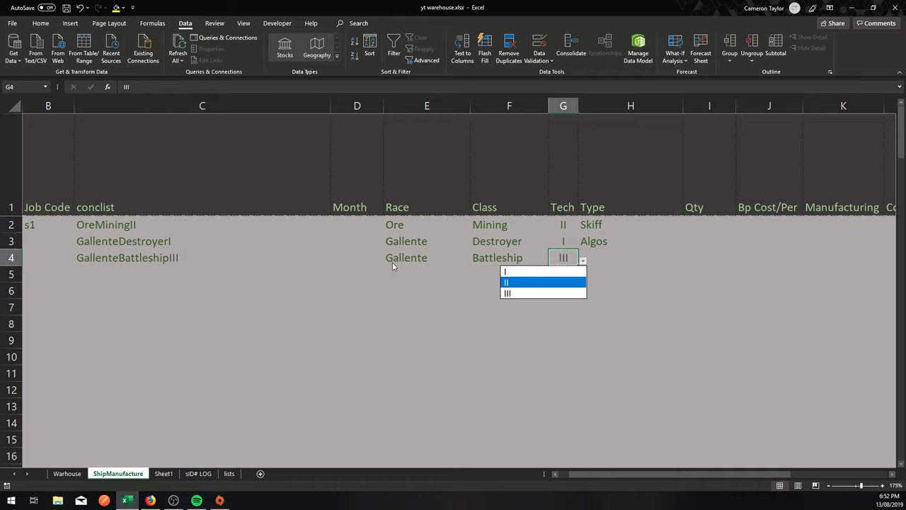
{"action": "key", "text": "Return"}
{"action": "key", "text": "Tab"}
{"action": "key", "text": "alt+Down"}
{"action": "key", "text": "Down"}
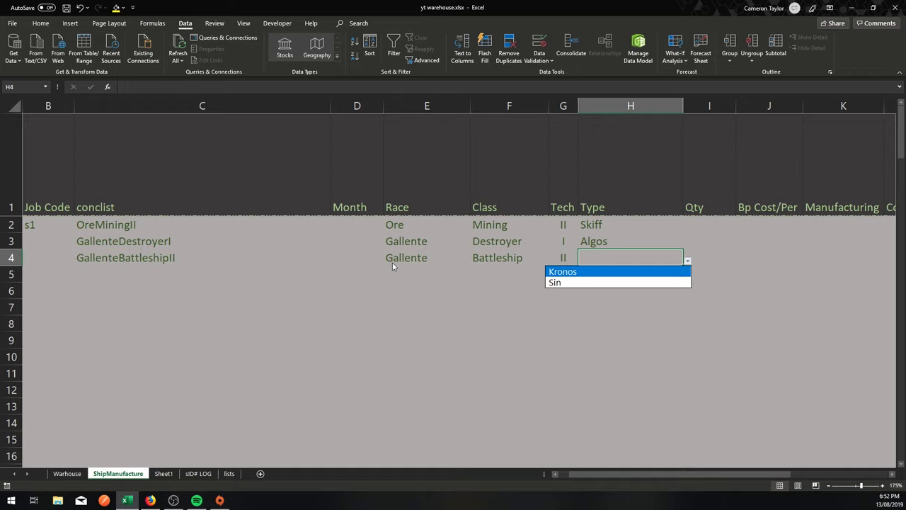
{"action": "key", "text": "Down"}
{"action": "key", "text": "Return"}
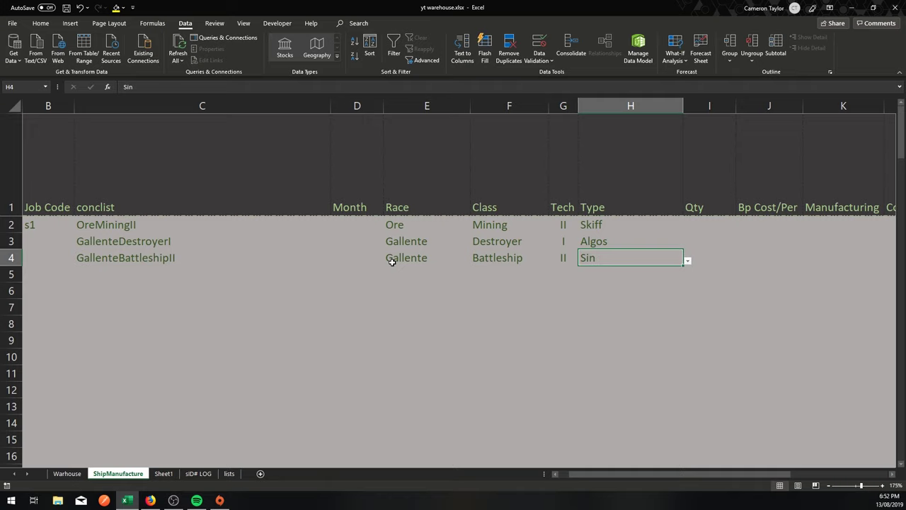
Fill the Job Code formula from B2 down column B and open the formula in B2 for review
{"action": "left_click", "coordinate": [55, 223]}
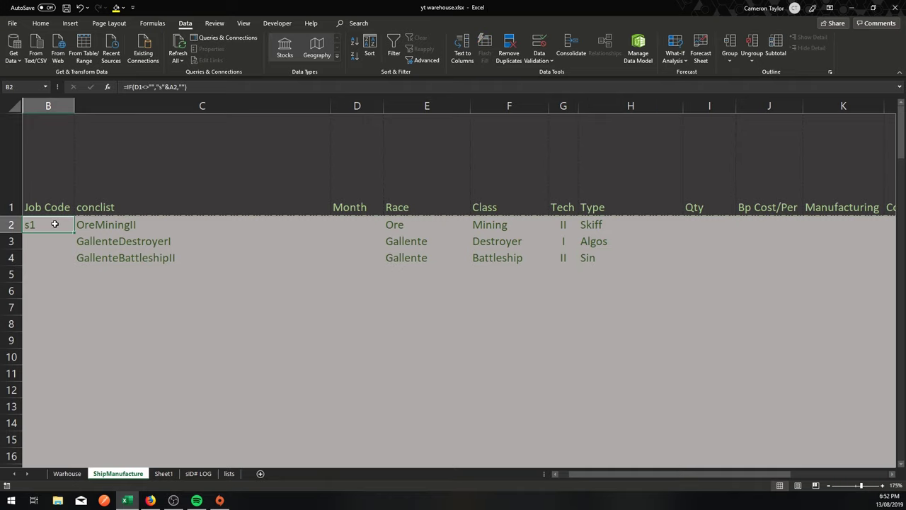
{"action": "double_click", "coordinate": [72, 234]}
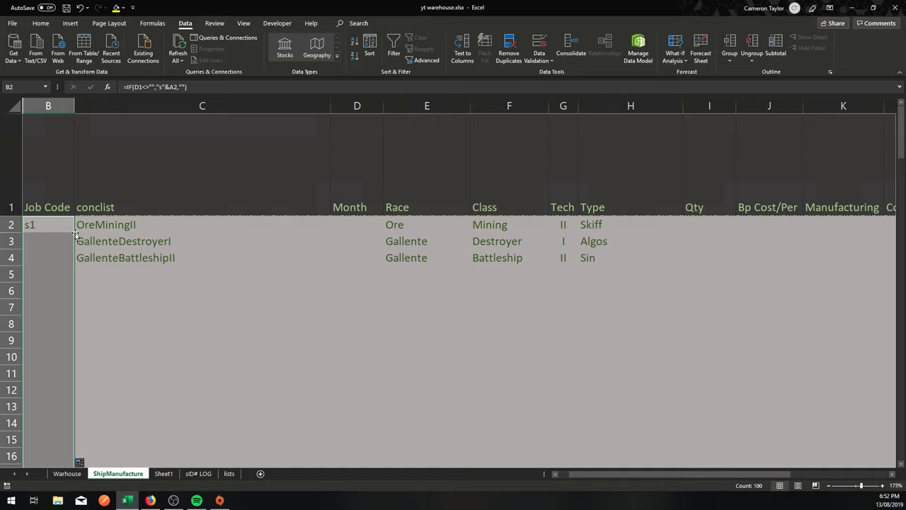
{"action": "left_click", "coordinate": [53, 241]}
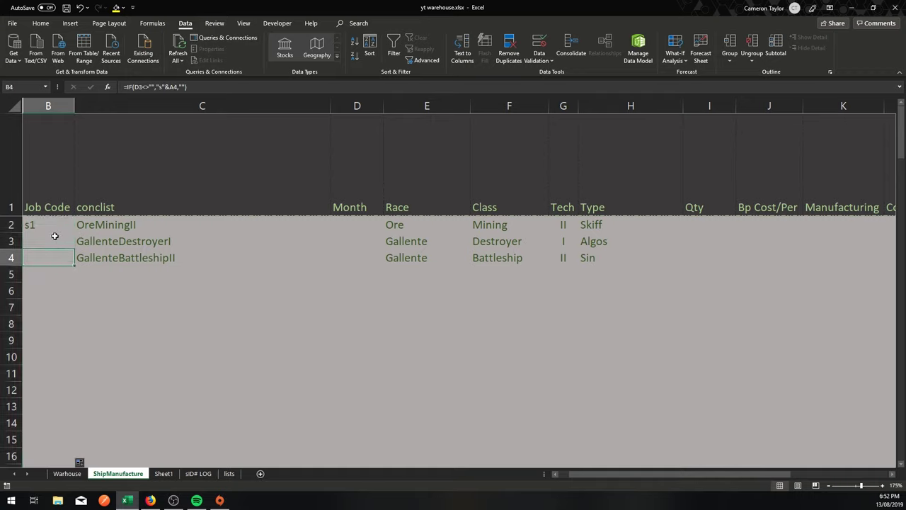
{"action": "double_click", "coordinate": [51, 223]}
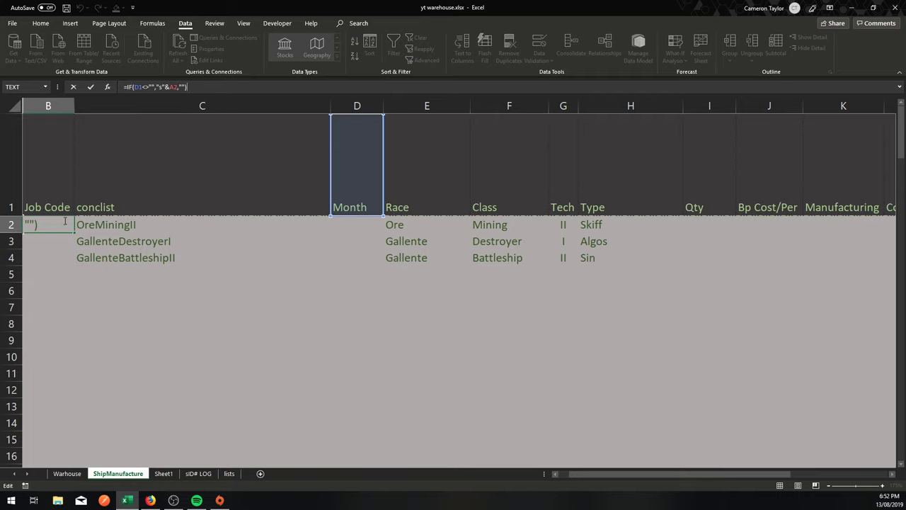
Set the Month to January in row 2, April in row 3 and March in row 4
{"action": "left_click", "coordinate": [345, 228]}
{"action": "left_click", "coordinate": [388, 226]}
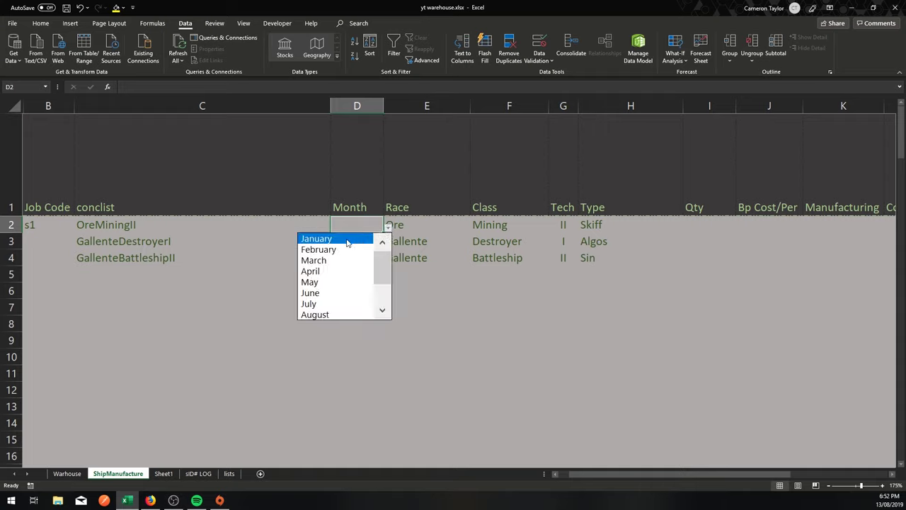
{"action": "left_click", "coordinate": [347, 242]}
{"action": "left_click", "coordinate": [368, 242]}
{"action": "left_click", "coordinate": [388, 244]}
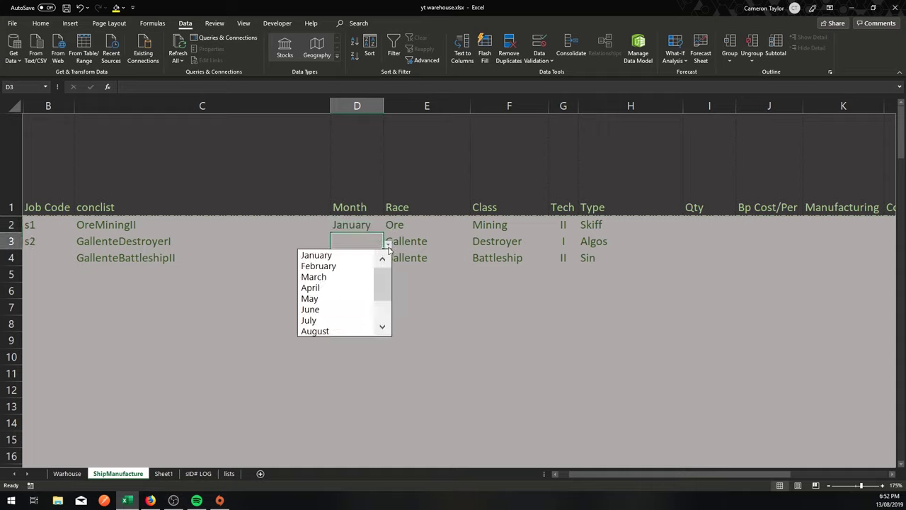
{"action": "left_click", "coordinate": [310, 288]}
{"action": "left_click", "coordinate": [357, 257]}
{"action": "left_click", "coordinate": [388, 261]}
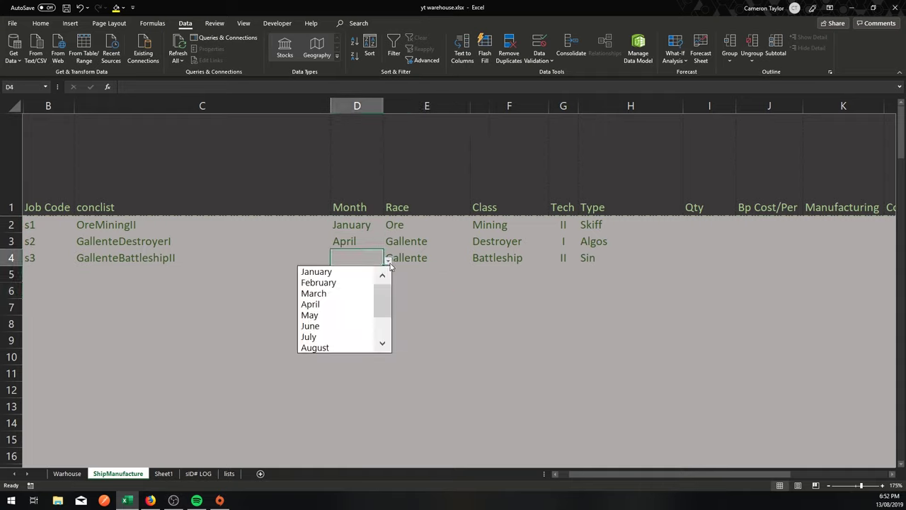
{"action": "left_click", "coordinate": [314, 293]}
{"action": "left_click", "coordinate": [364, 291]}
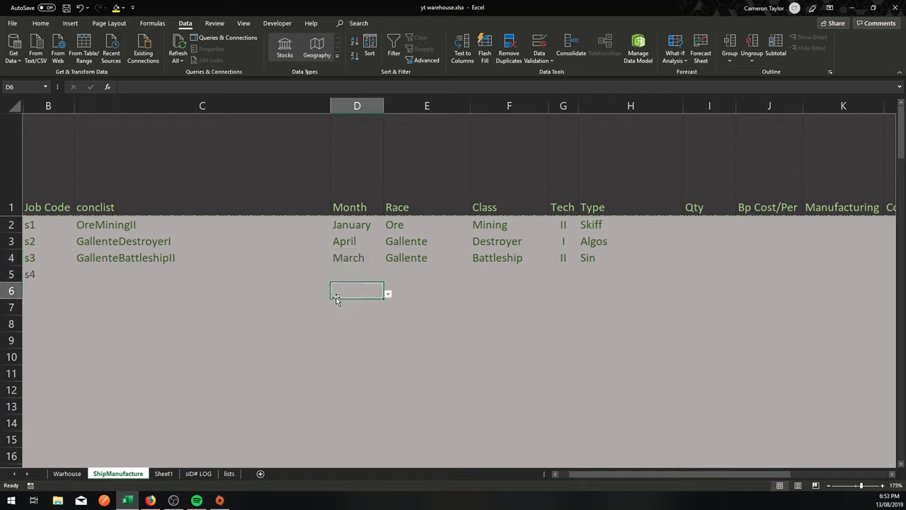